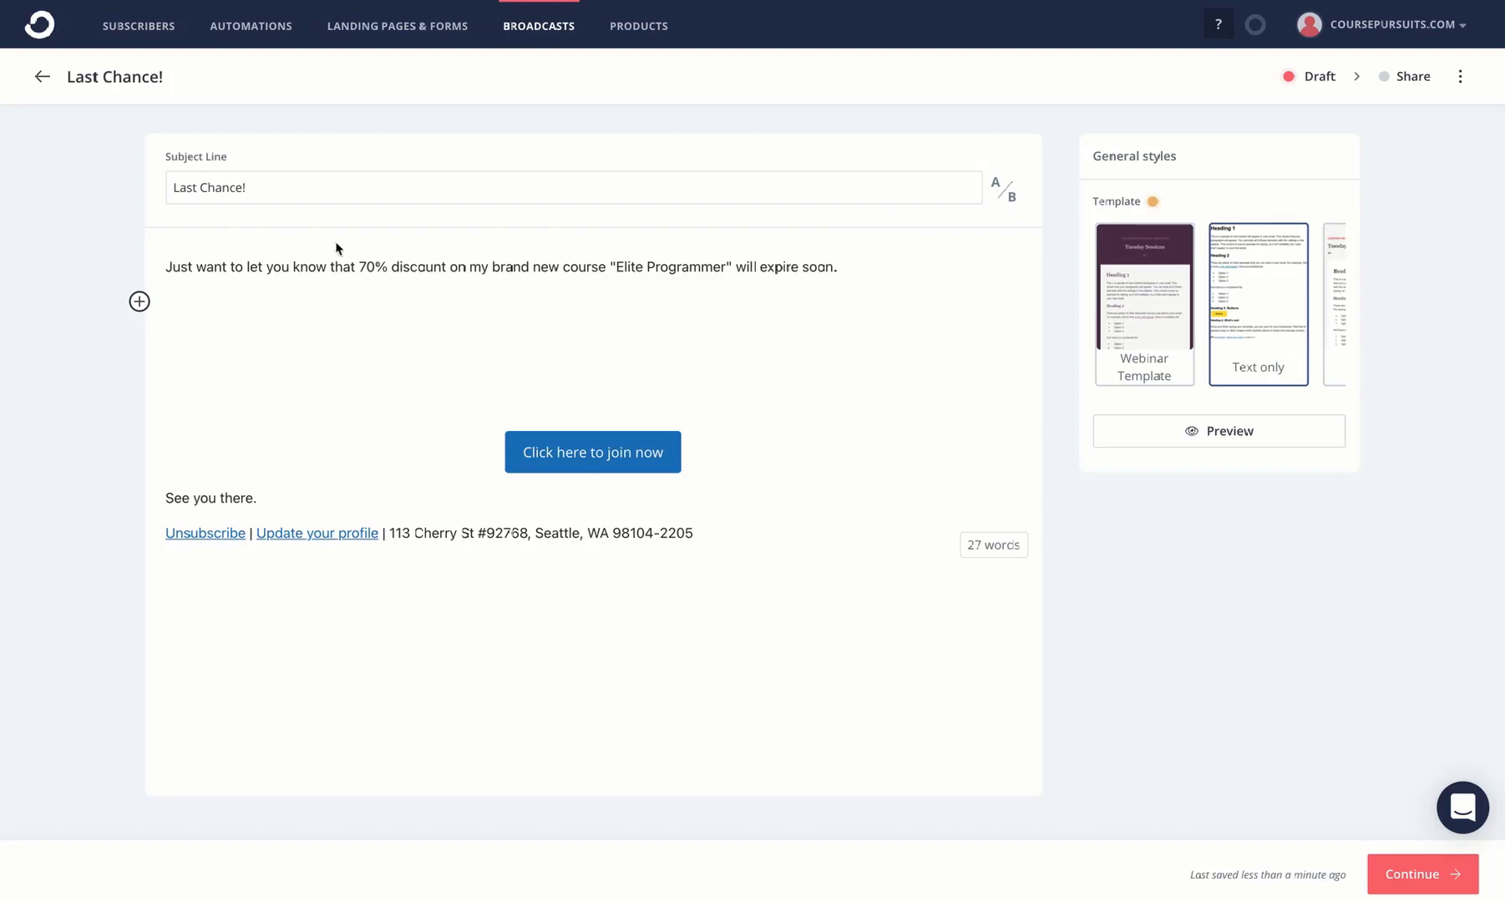
# Insert a countdown timer on the blank line below the sentence about the 70% discount
pyautogui.press('Return')
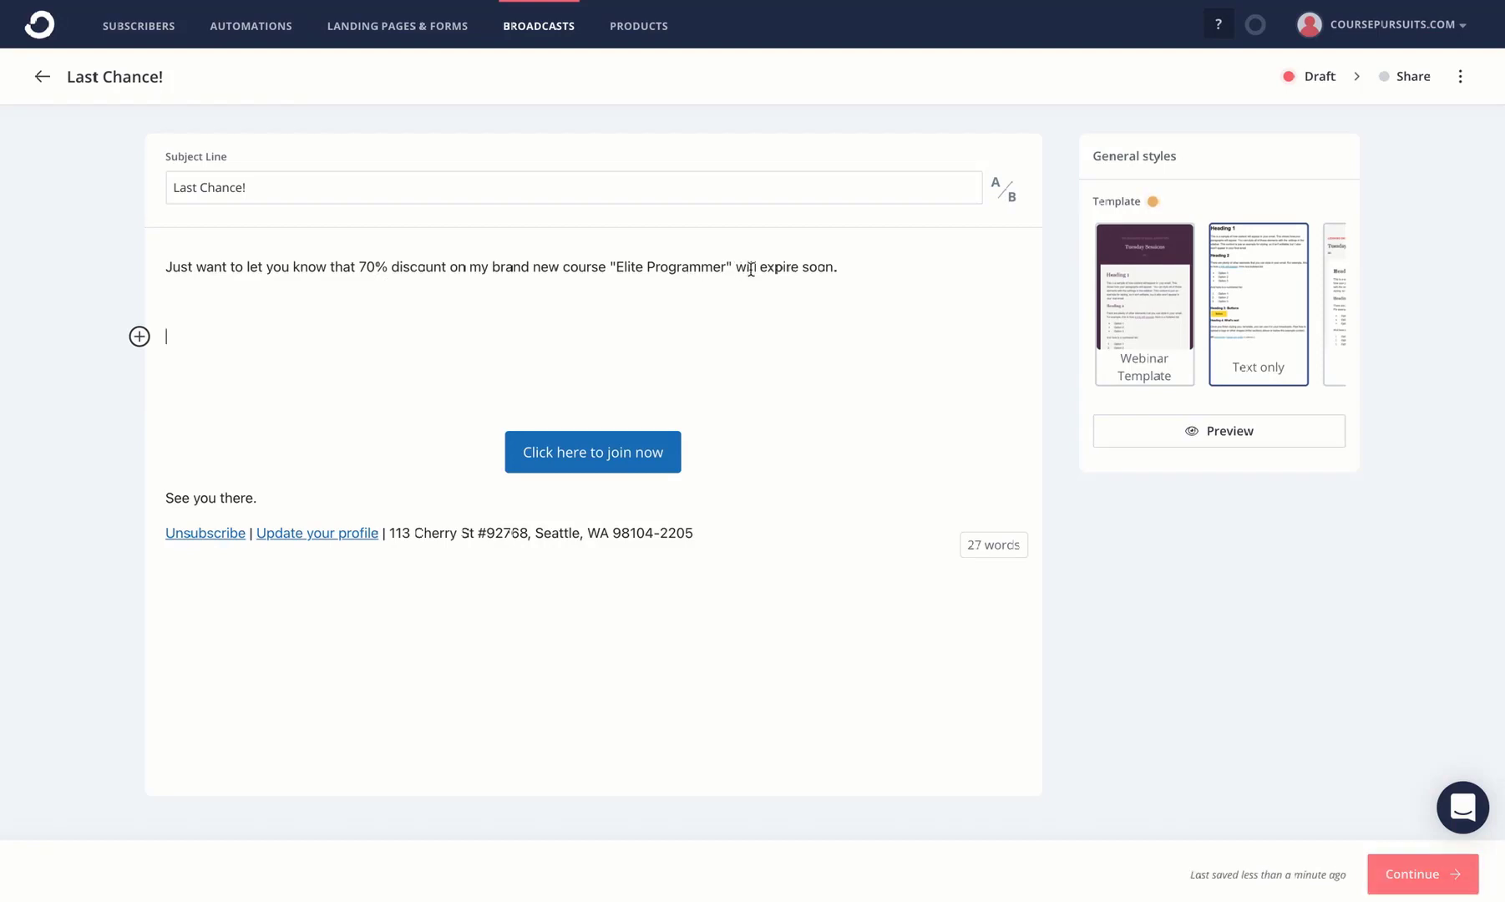
pyautogui.click(195, 310)
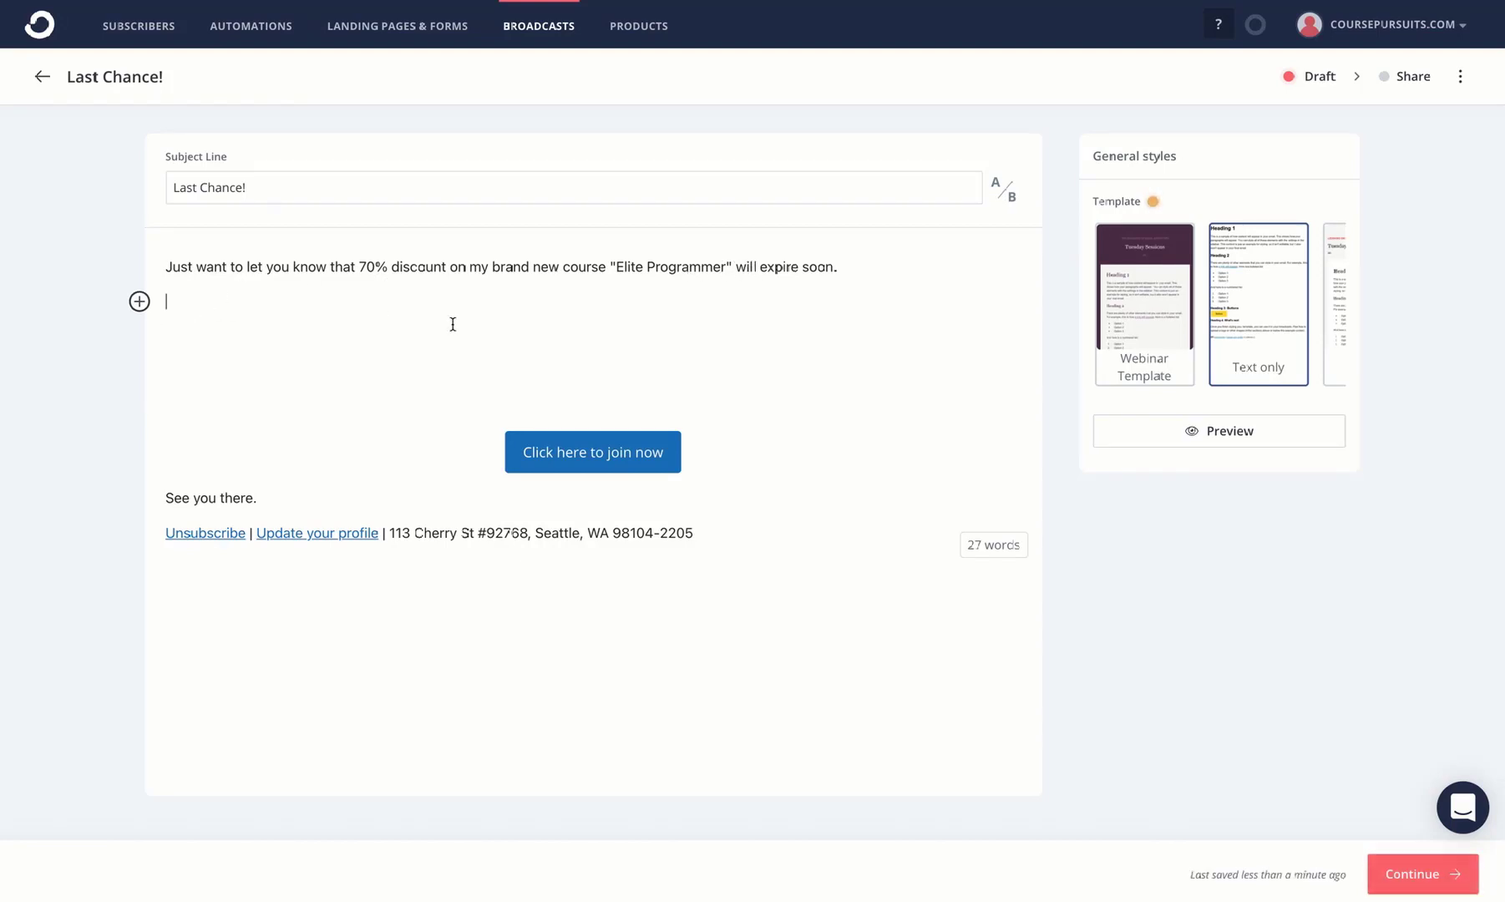
pyautogui.click(139, 302)
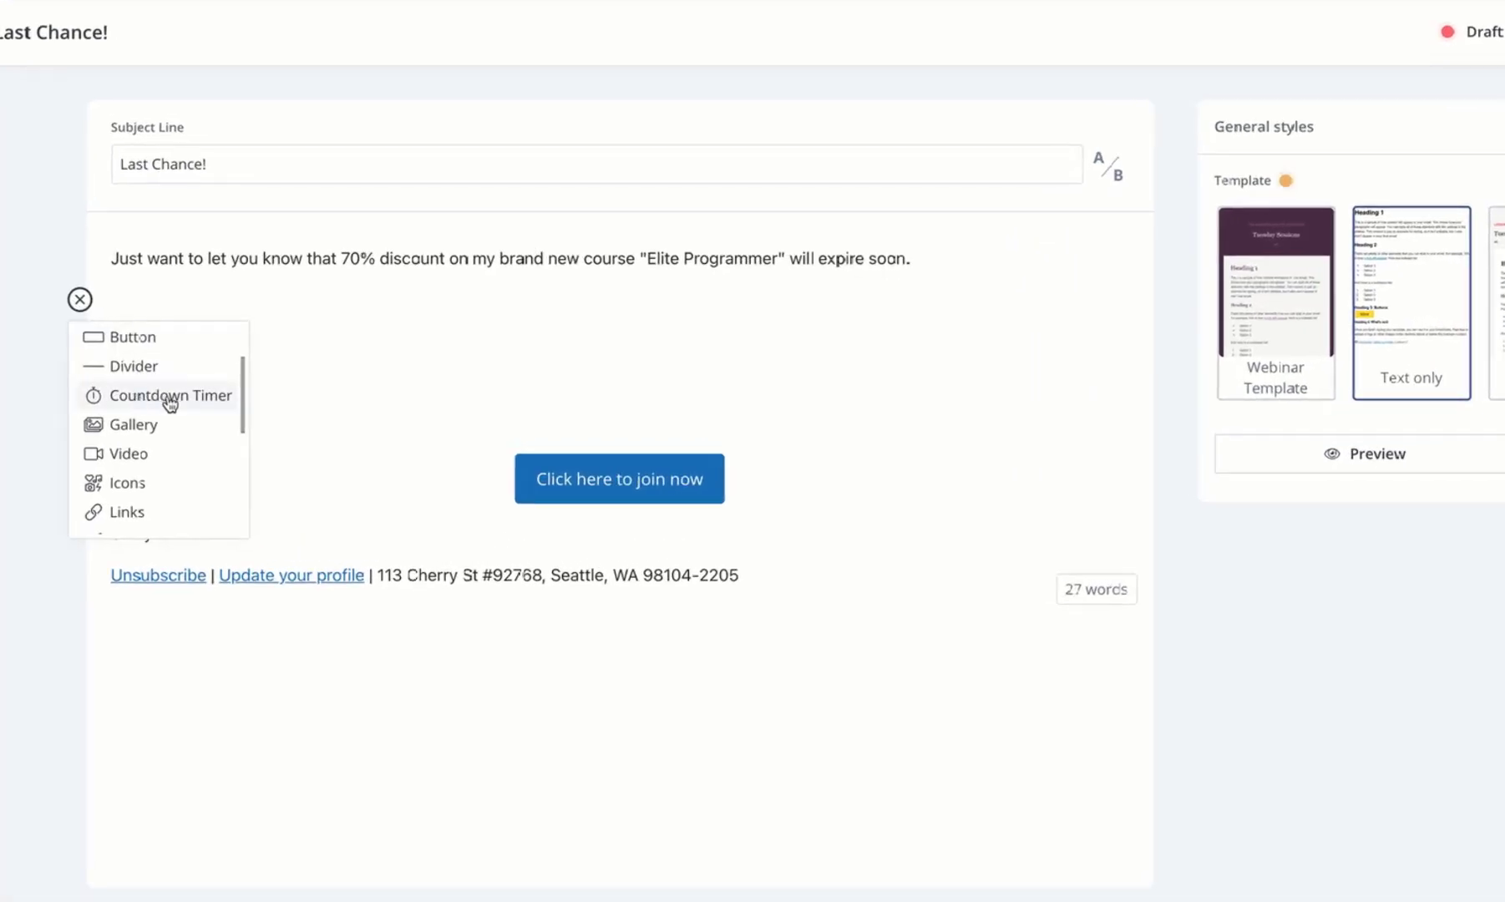
pyautogui.click(170, 398)
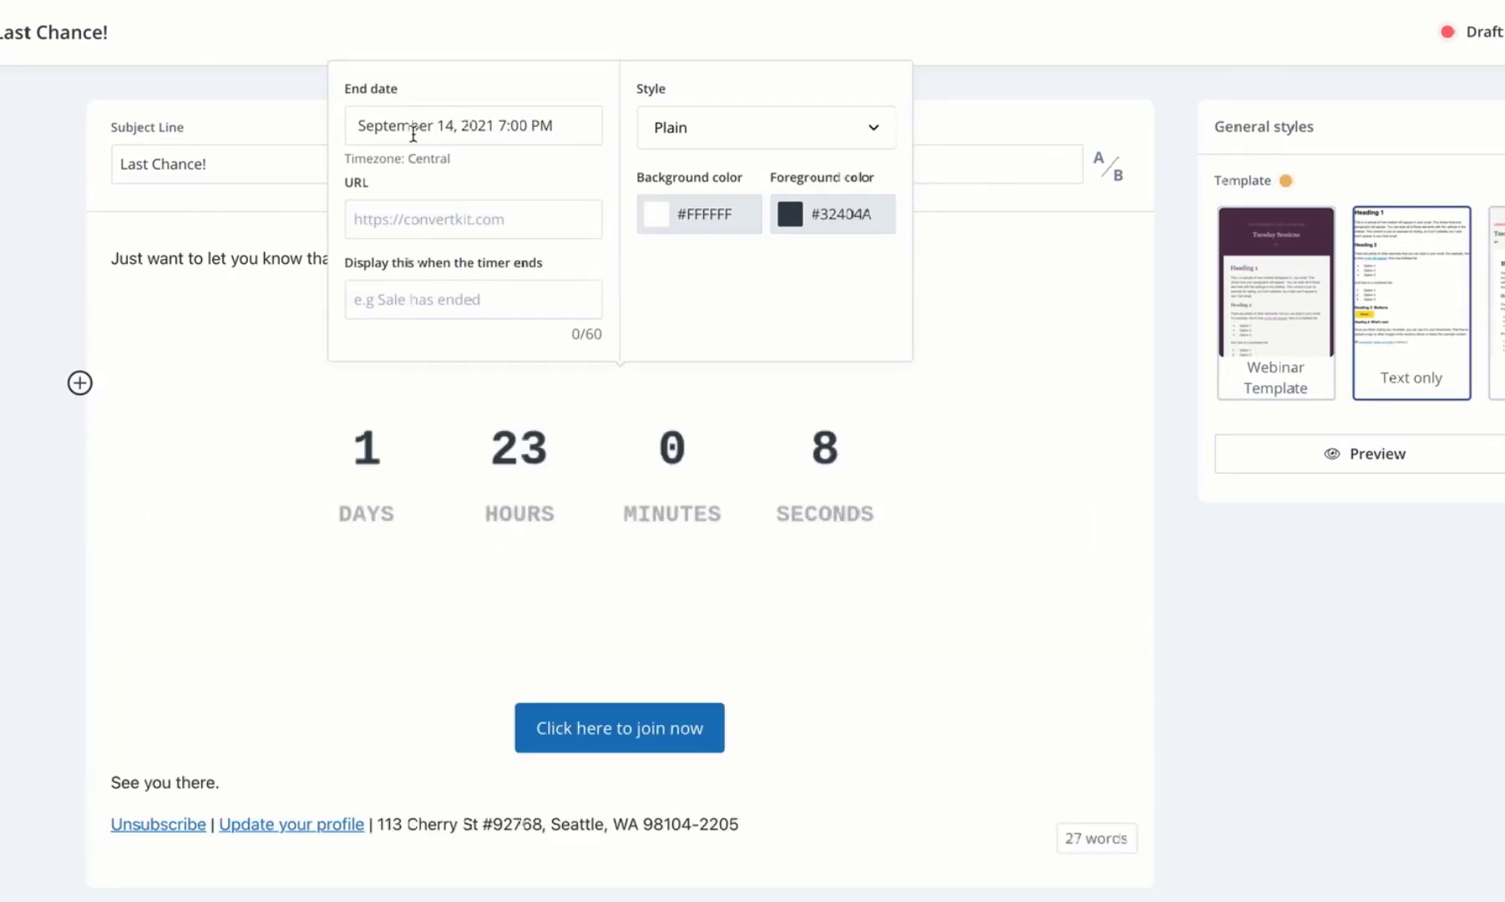
# Set the countdown timer's end date to September 15, 2021 11:49 PM
pyautogui.click(461, 125)
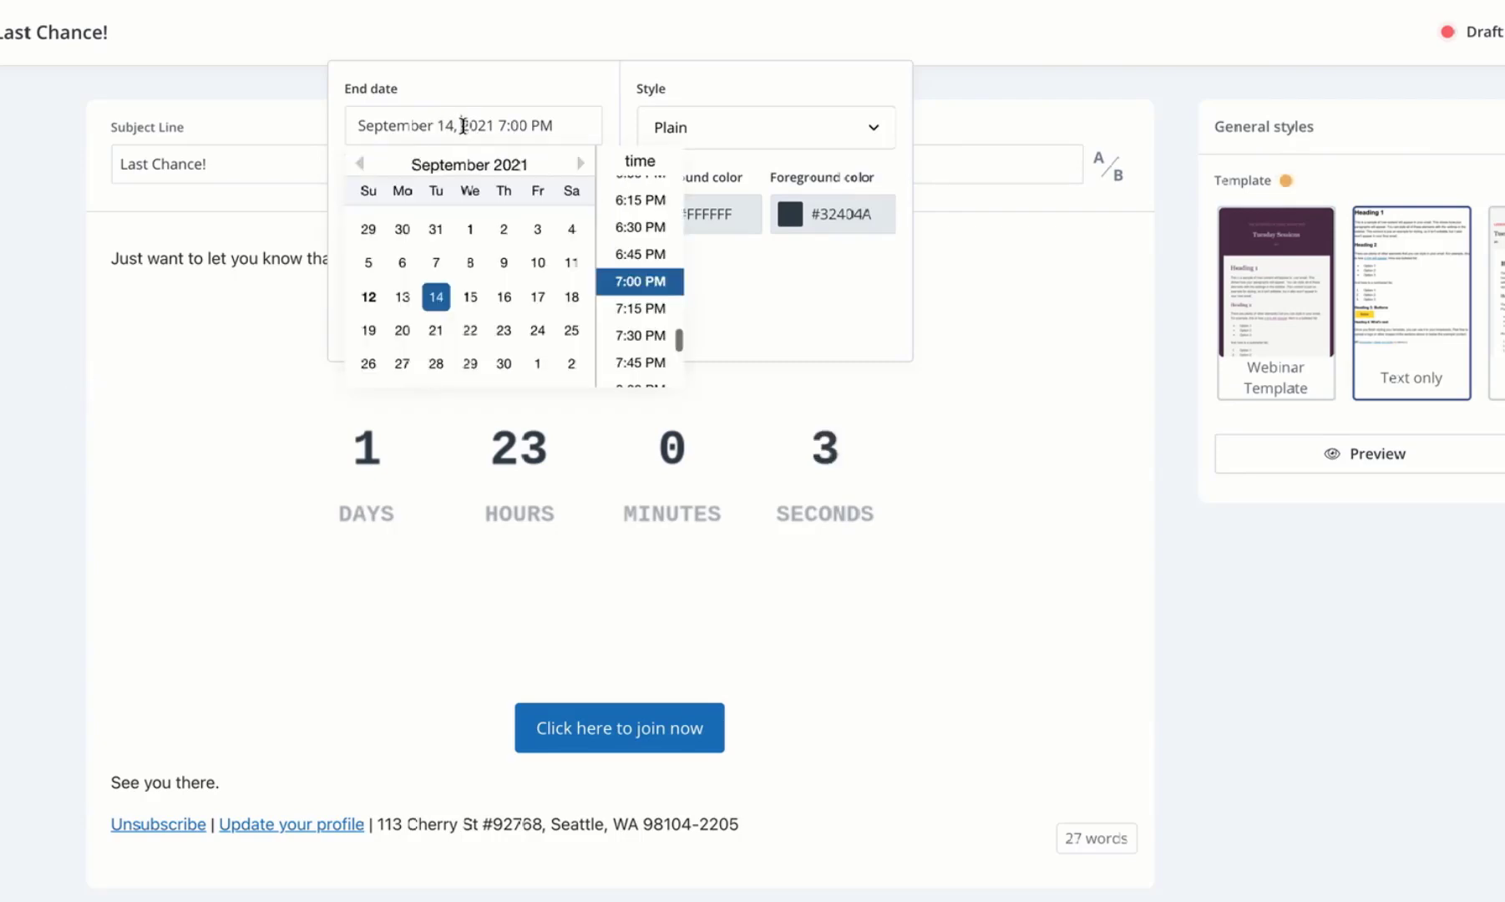
pyautogui.click(469, 297)
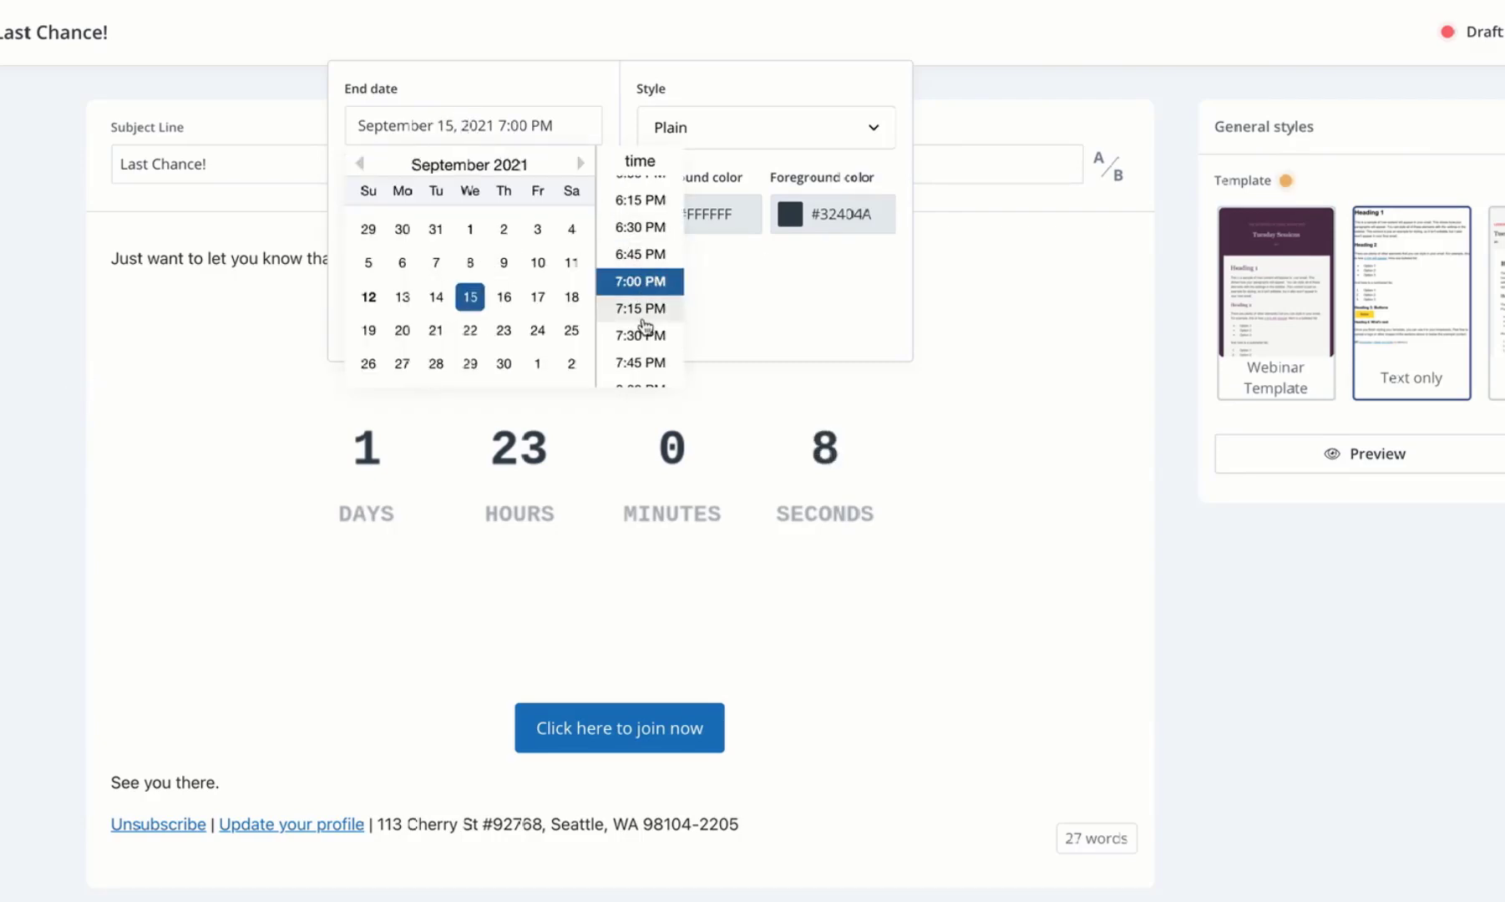
pyautogui.scroll(-5, 643, 326)
pyautogui.click(639, 374)
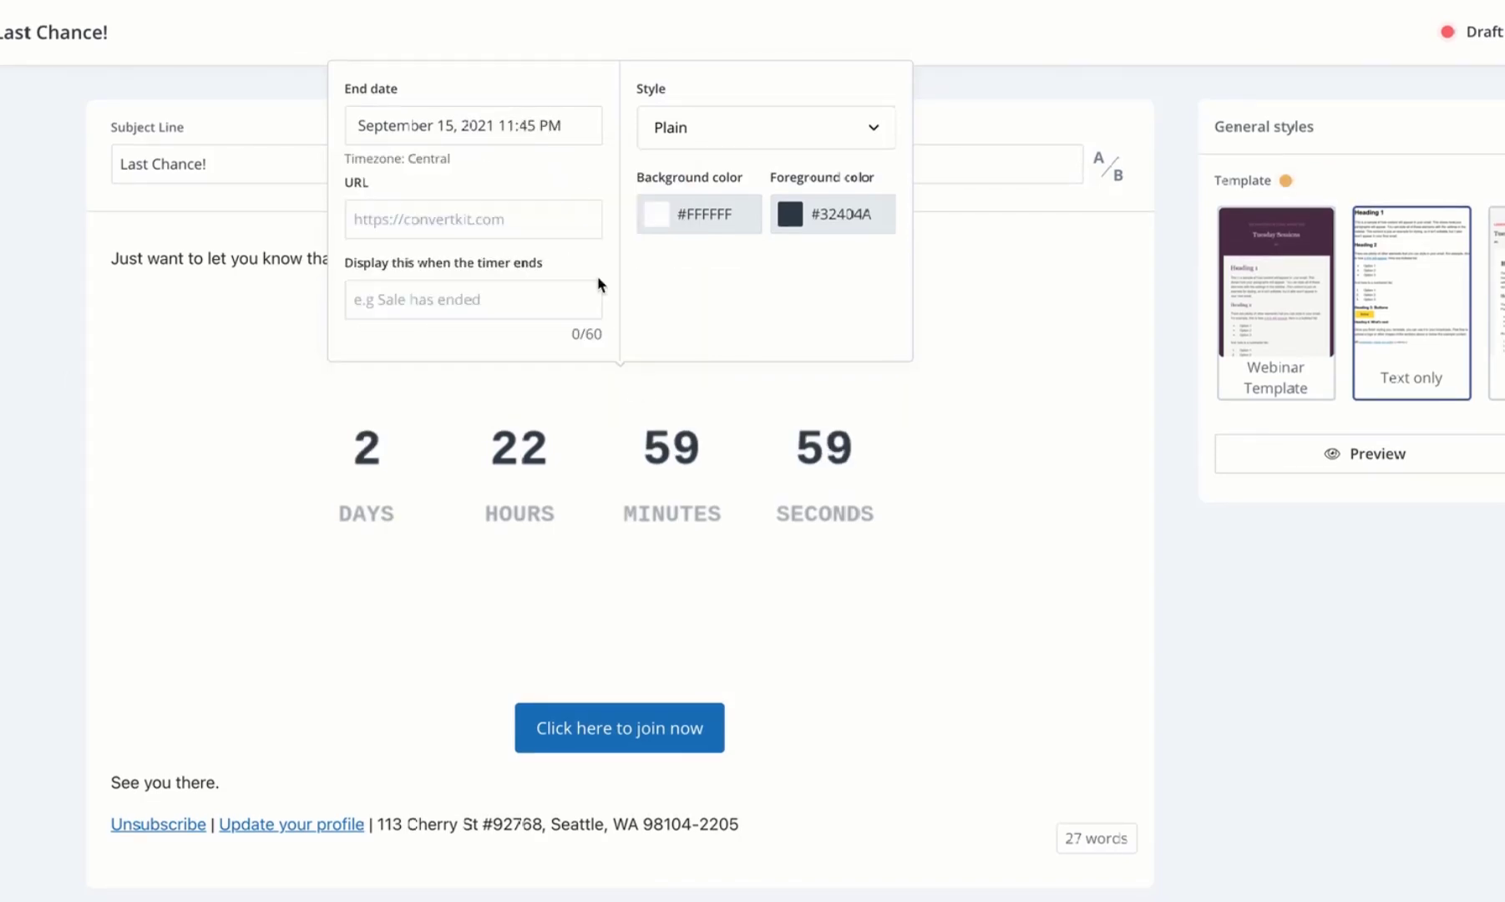
pyautogui.click(535, 126)
pyautogui.press('BackSpace')
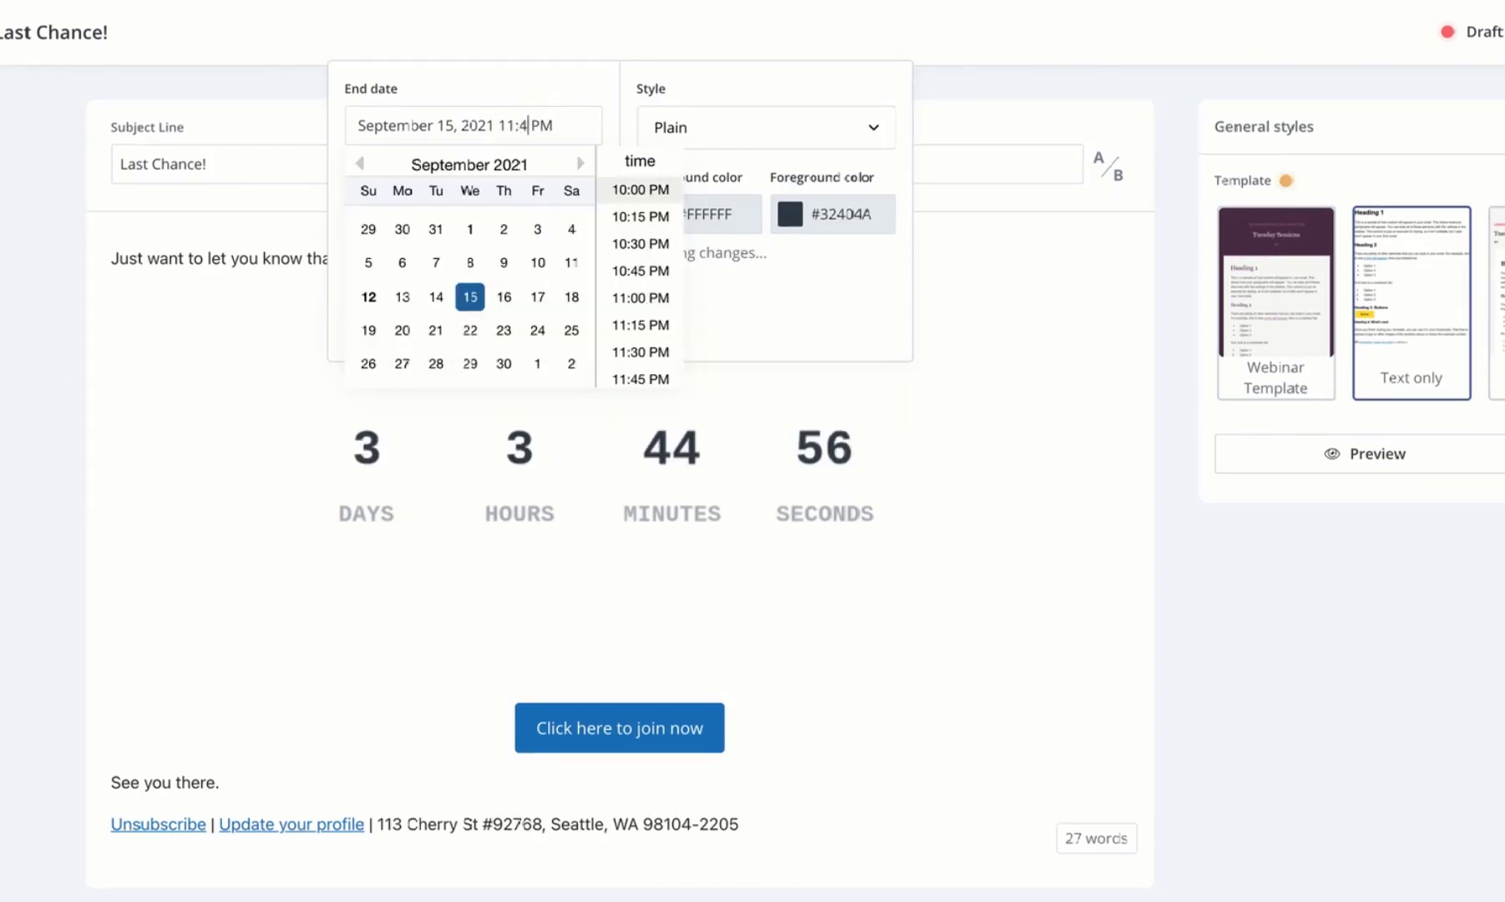
pyautogui.write('9')
pyautogui.click(700, 79)
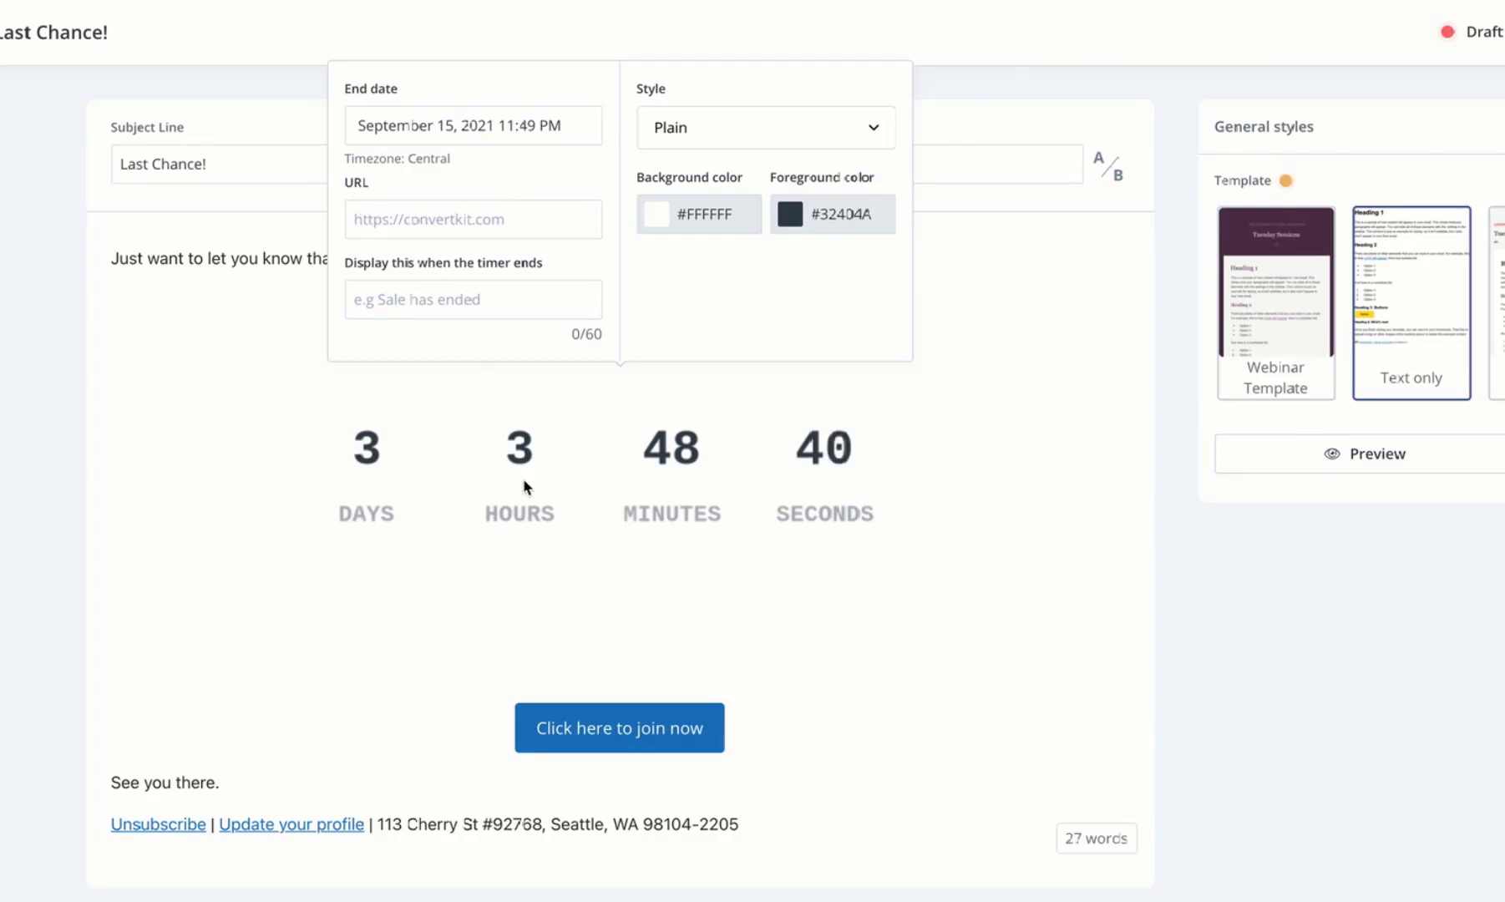
# Link the countdown timer to the URL coursepursuits.com/offer
pyautogui.click(401, 223)
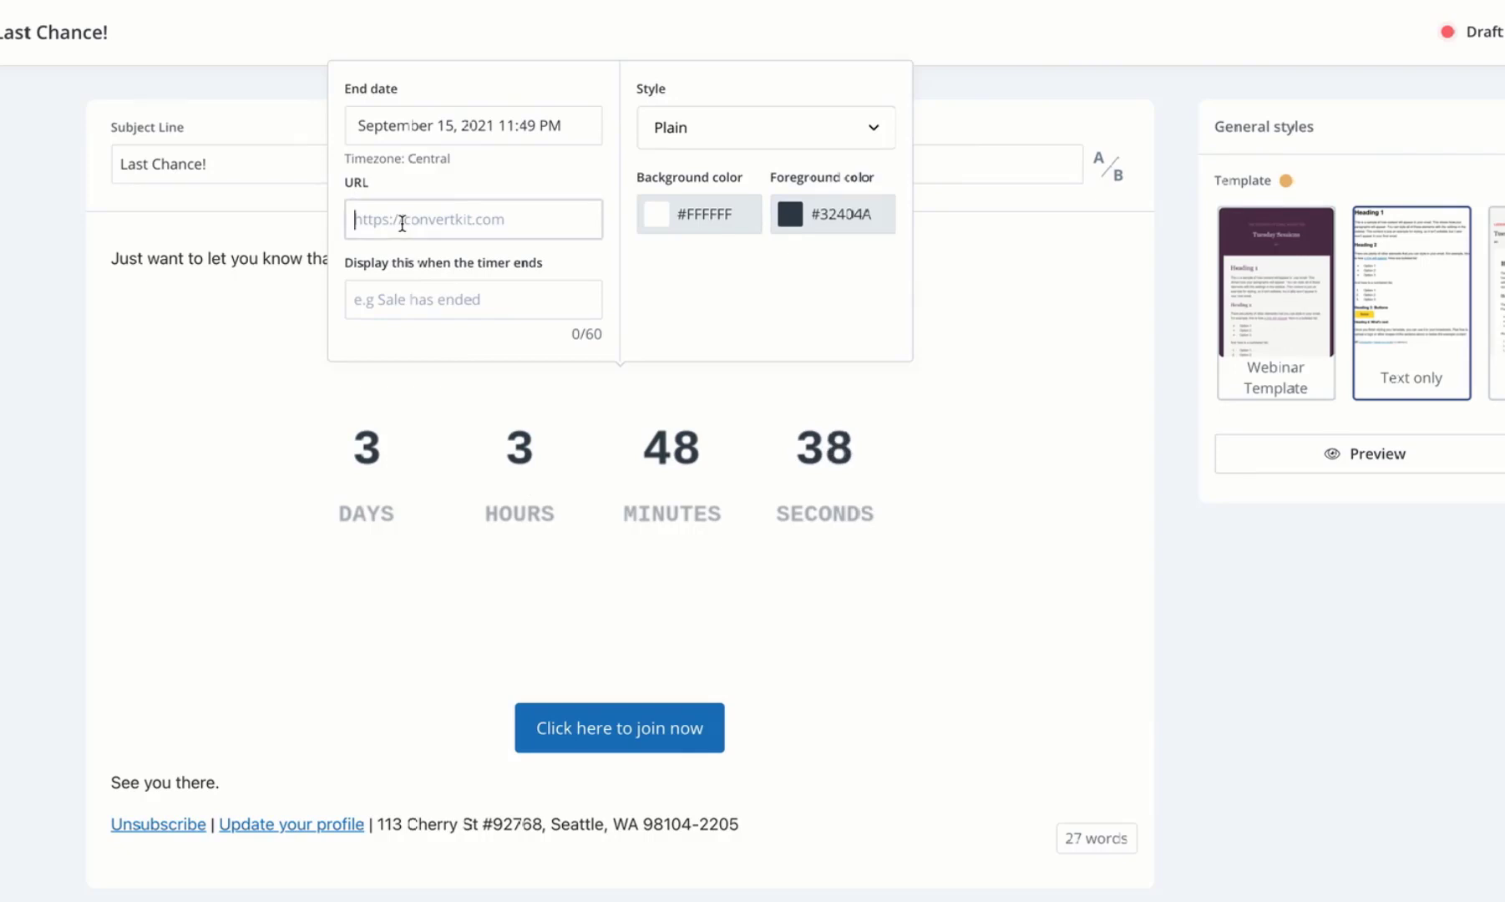
pyautogui.hotkey('ctrl', 'v')
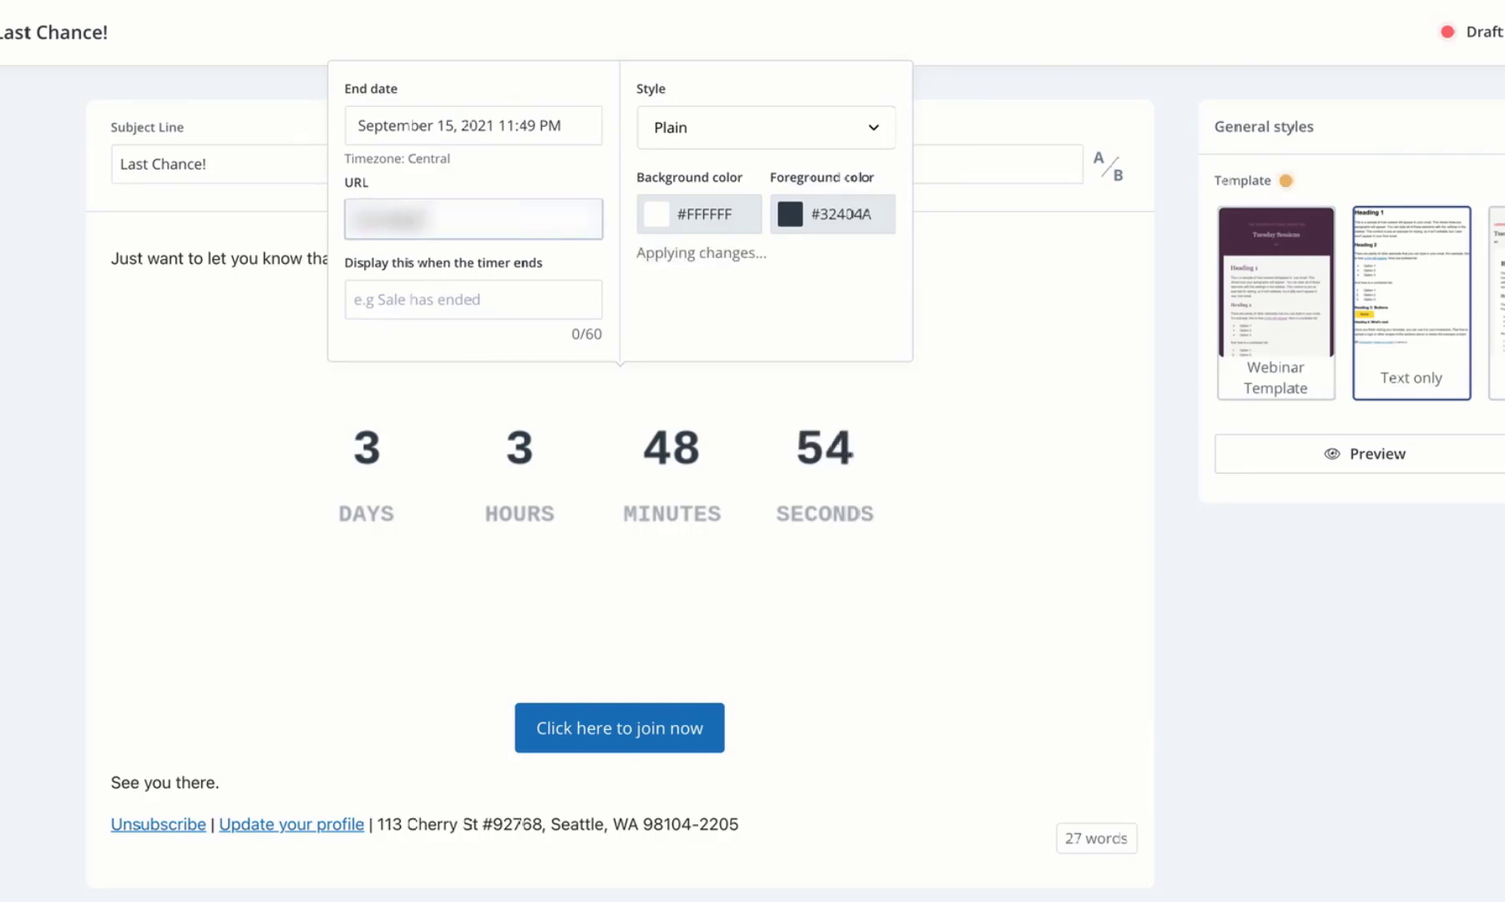
pyautogui.write('webinar.com')
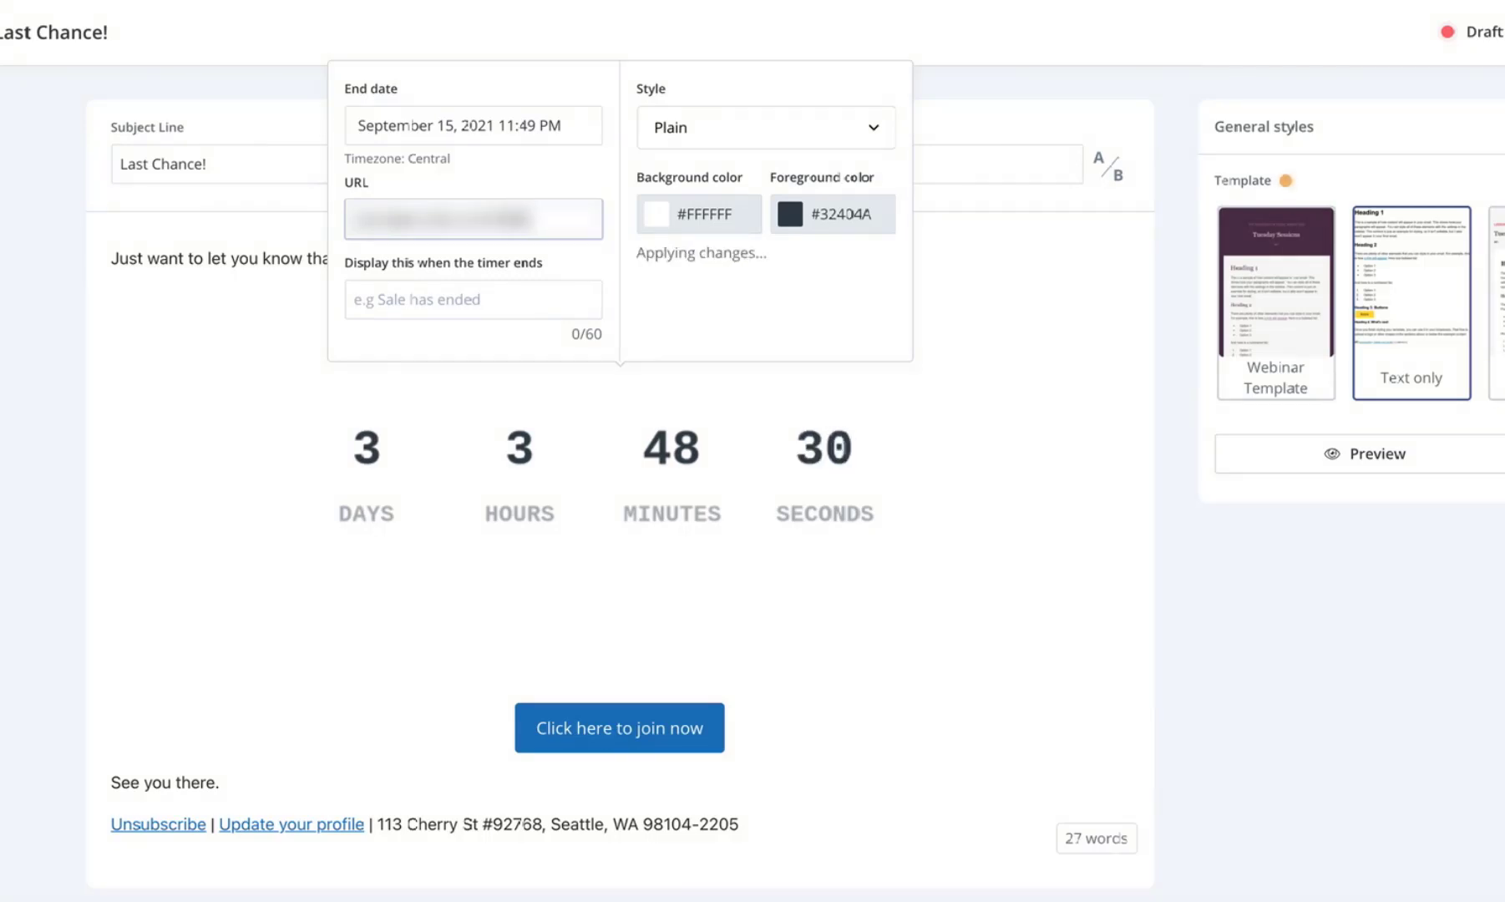
# Set the message displayed when the timer ends to "Offer Expired" and close the timer settings
pyautogui.click(451, 299)
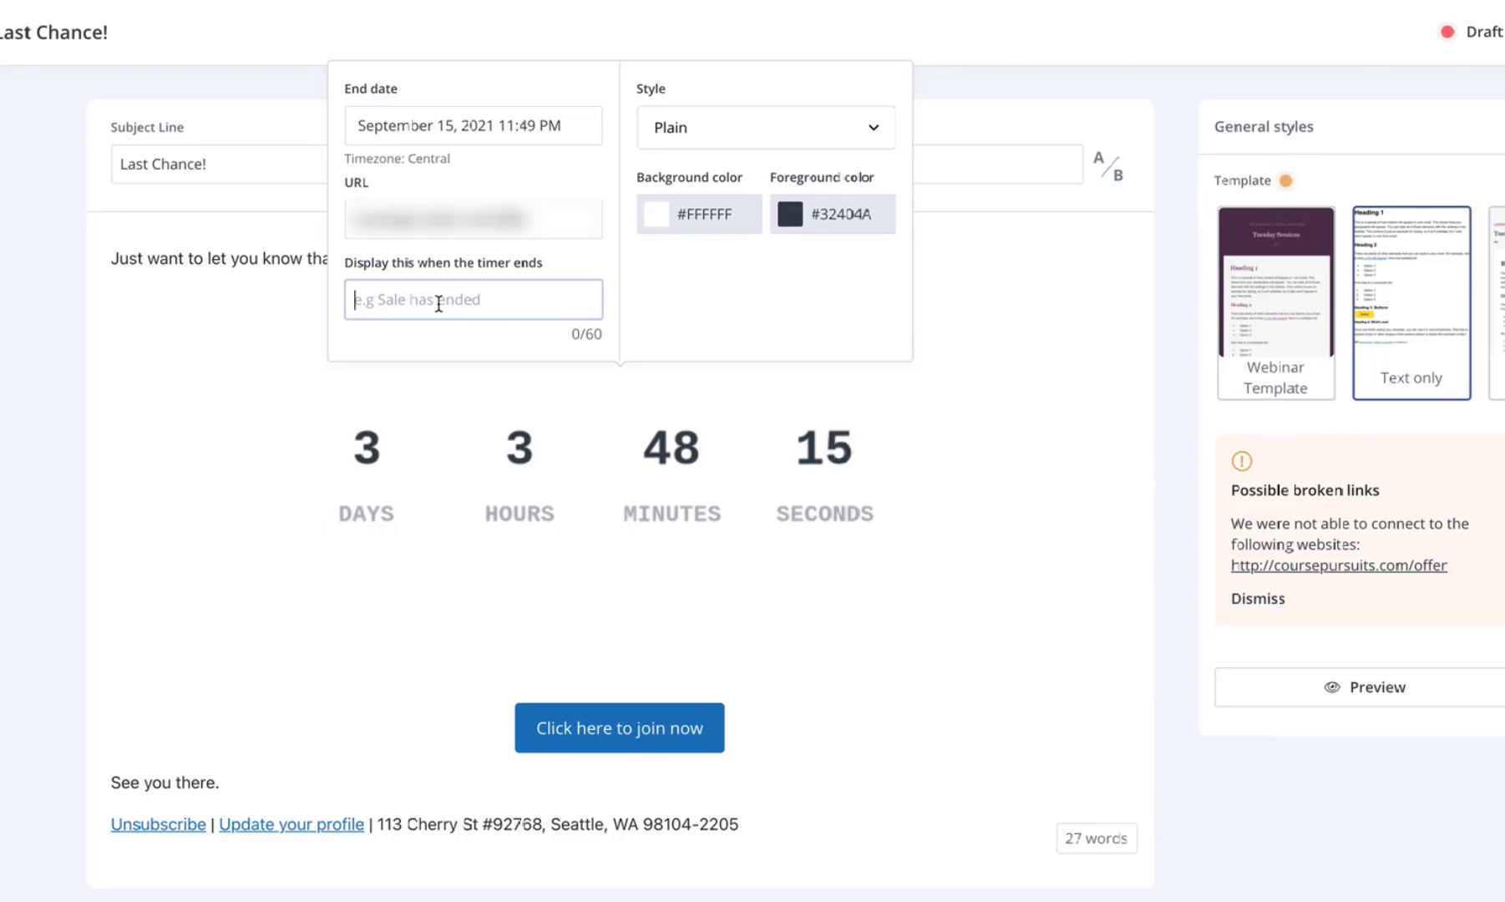
pyautogui.write('Off')
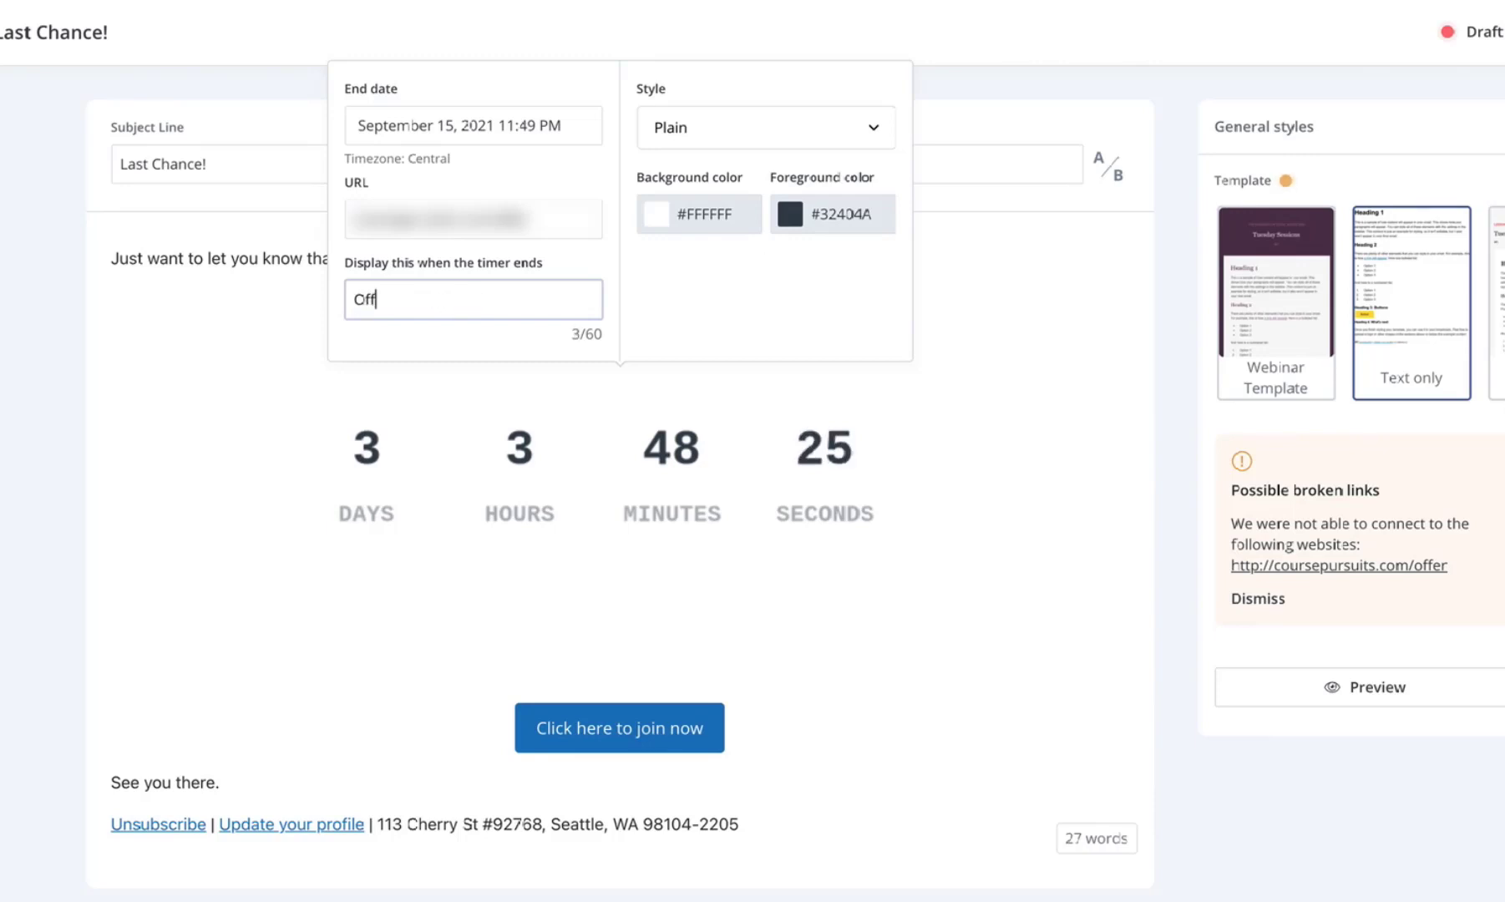
pyautogui.write('er Expired')
pyautogui.click(751, 308)
pyautogui.click(149, 429)
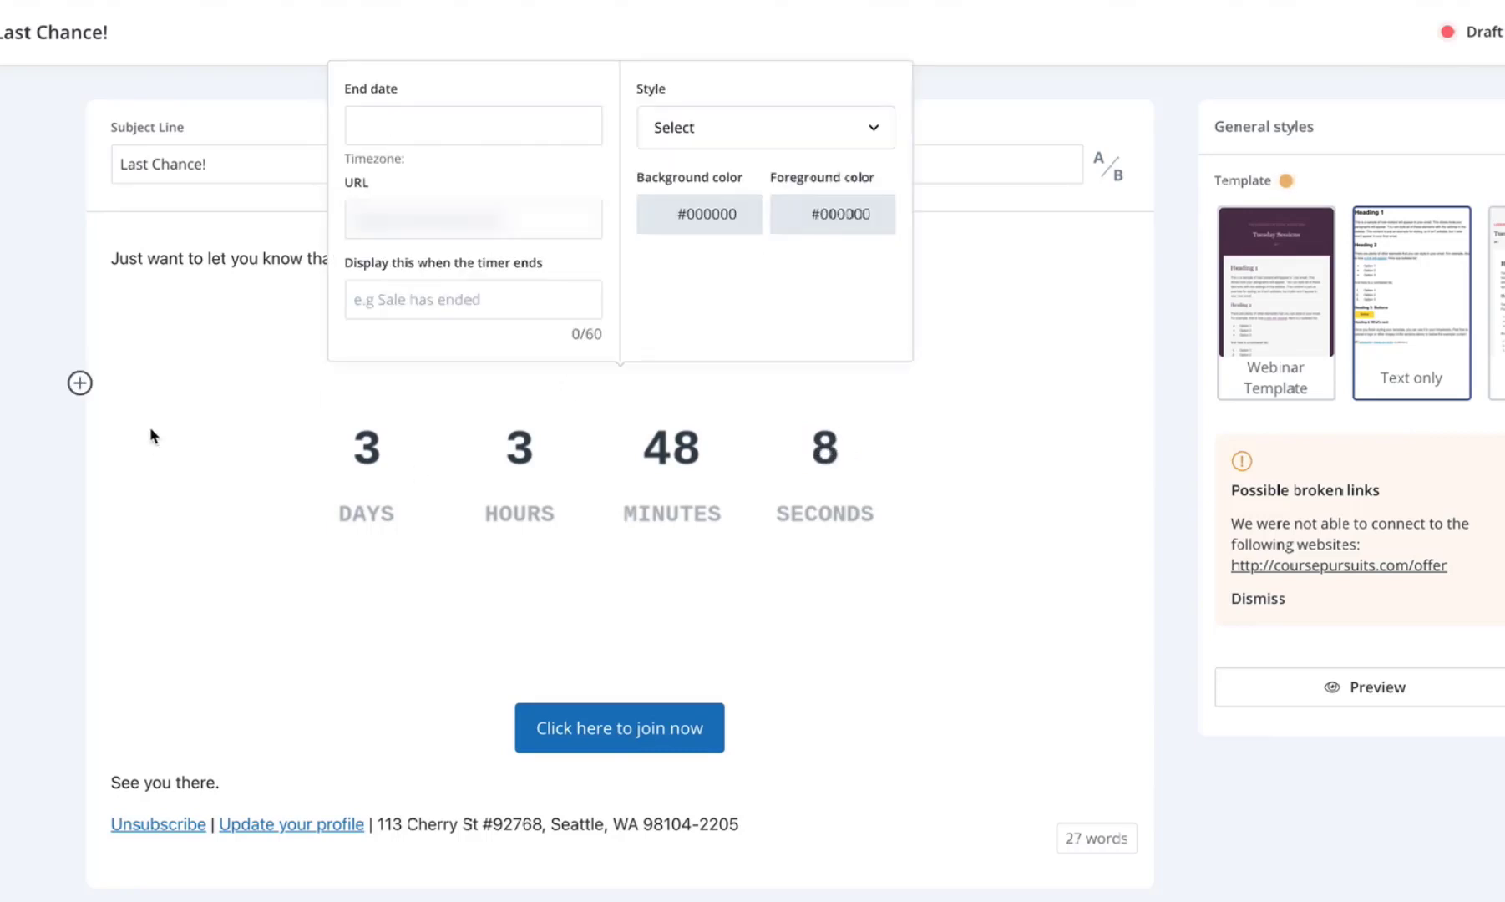
pyautogui.click(970, 616)
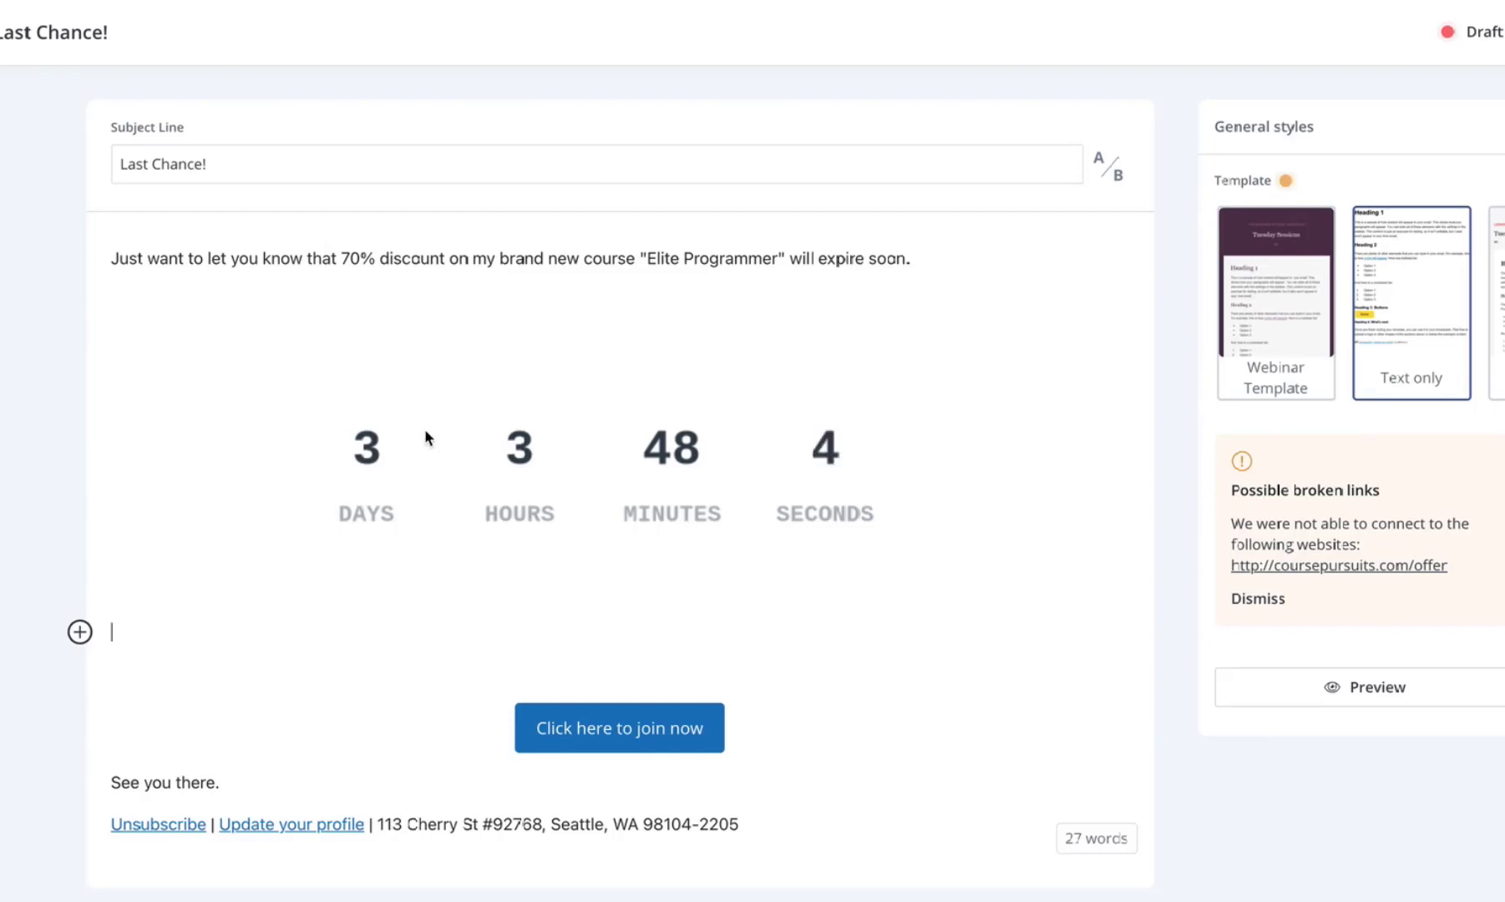
# Change the countdown timer's style from Plain to Squared
pyautogui.click(468, 455)
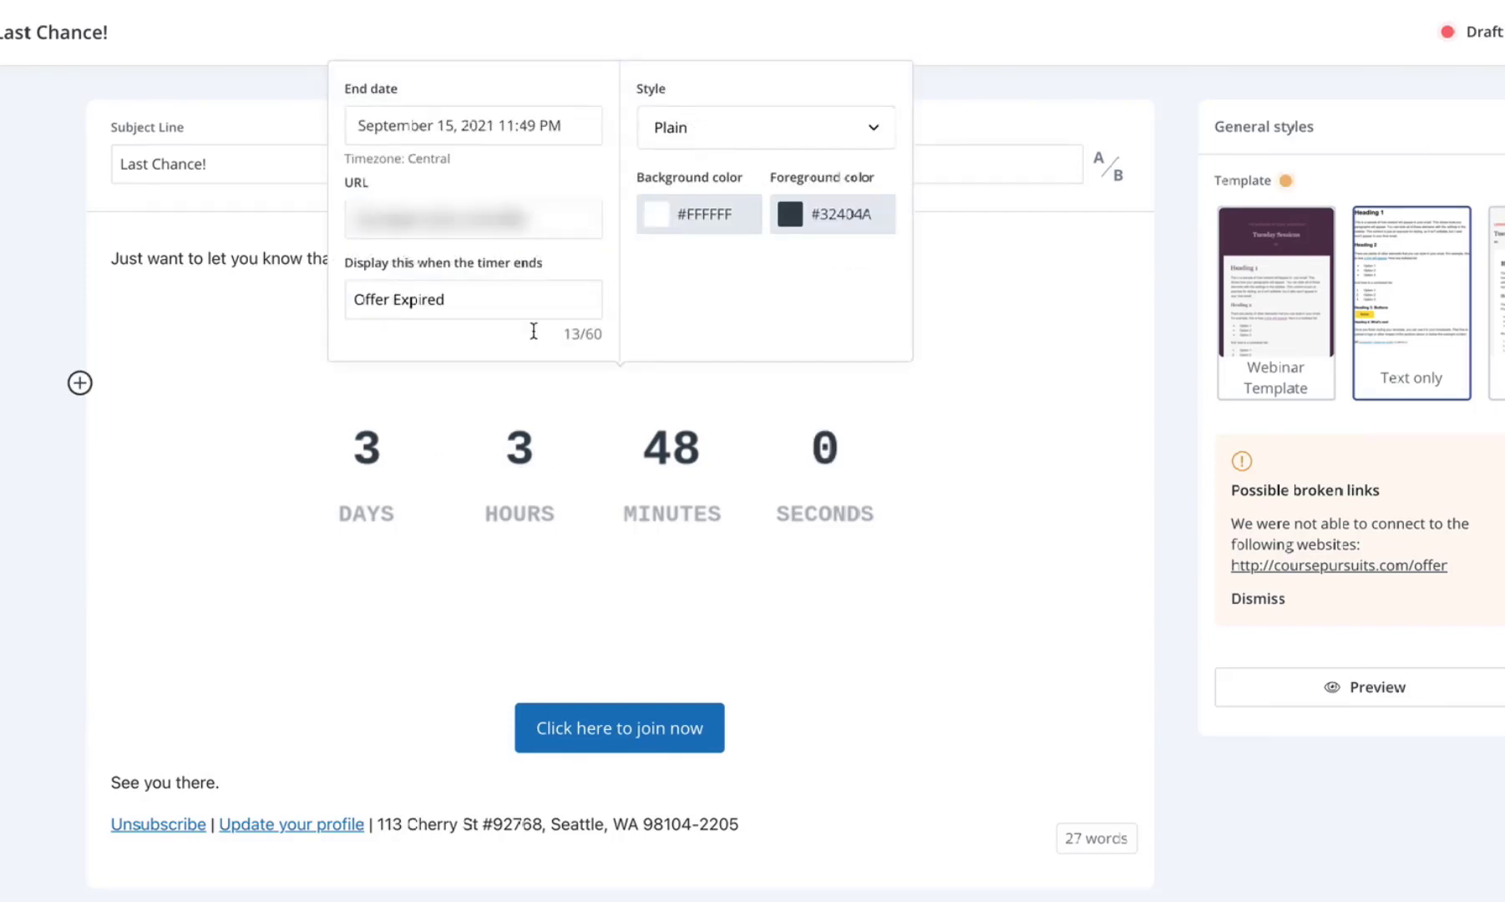
pyautogui.click(747, 137)
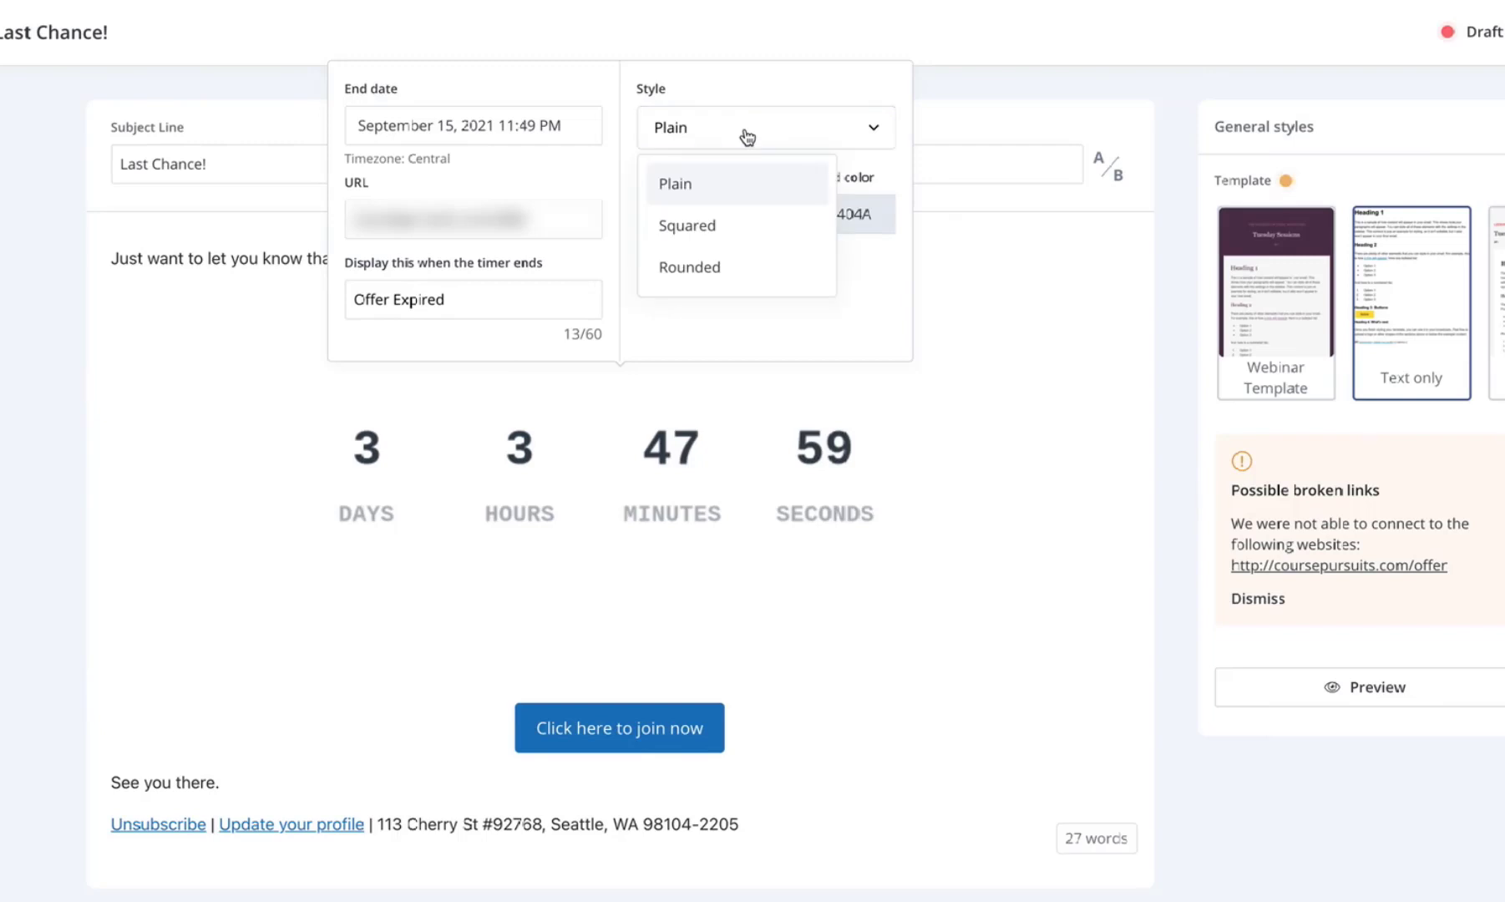
pyautogui.click(731, 224)
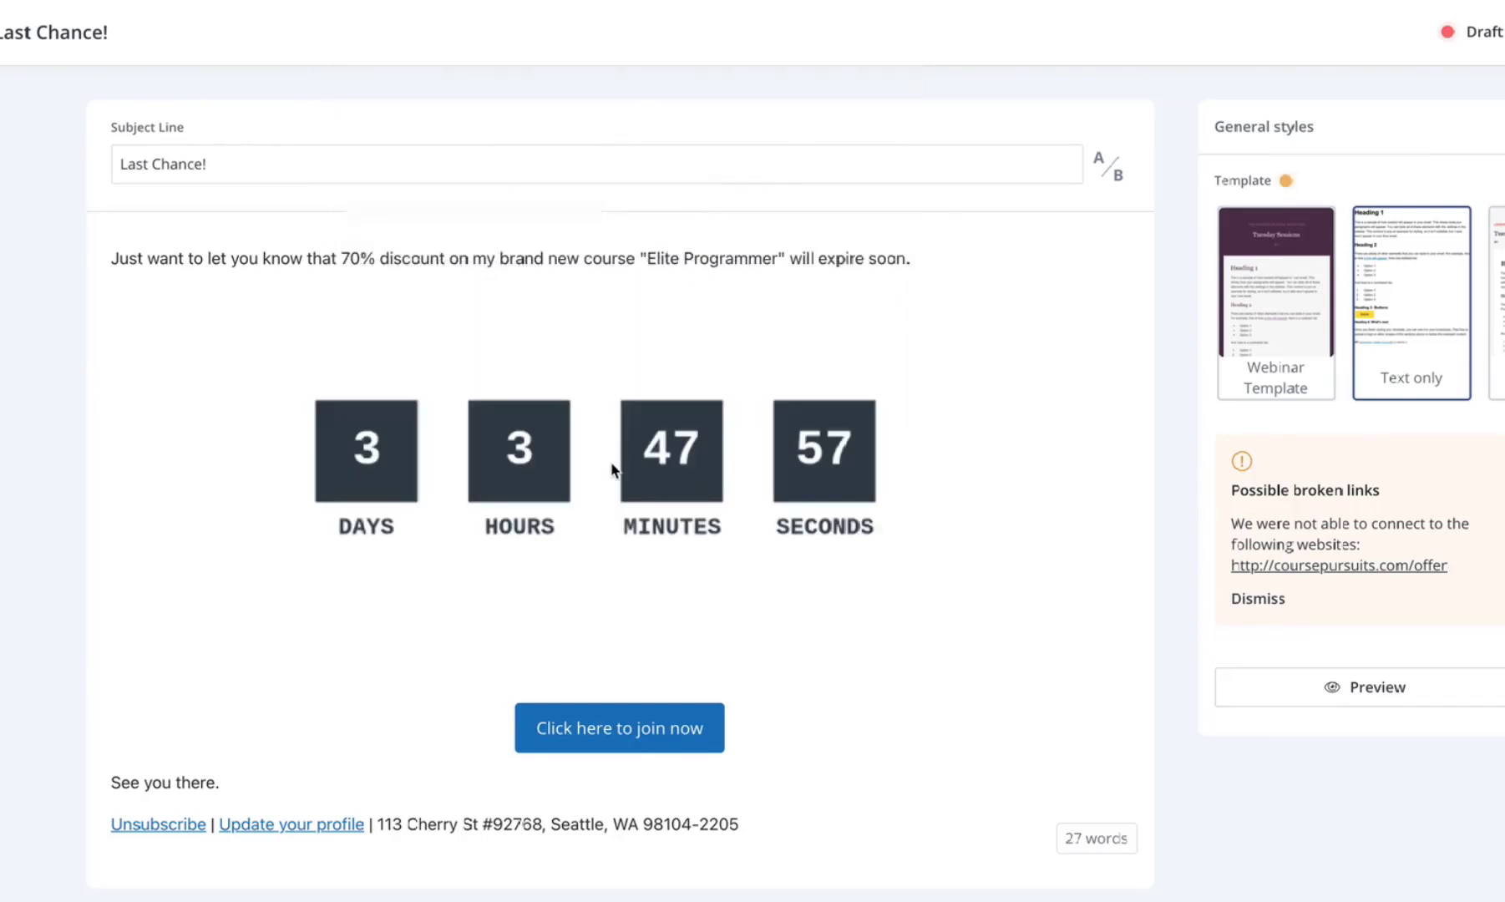
# Try the Rounded style on the countdown timer
pyautogui.click(573, 453)
pyautogui.click(736, 142)
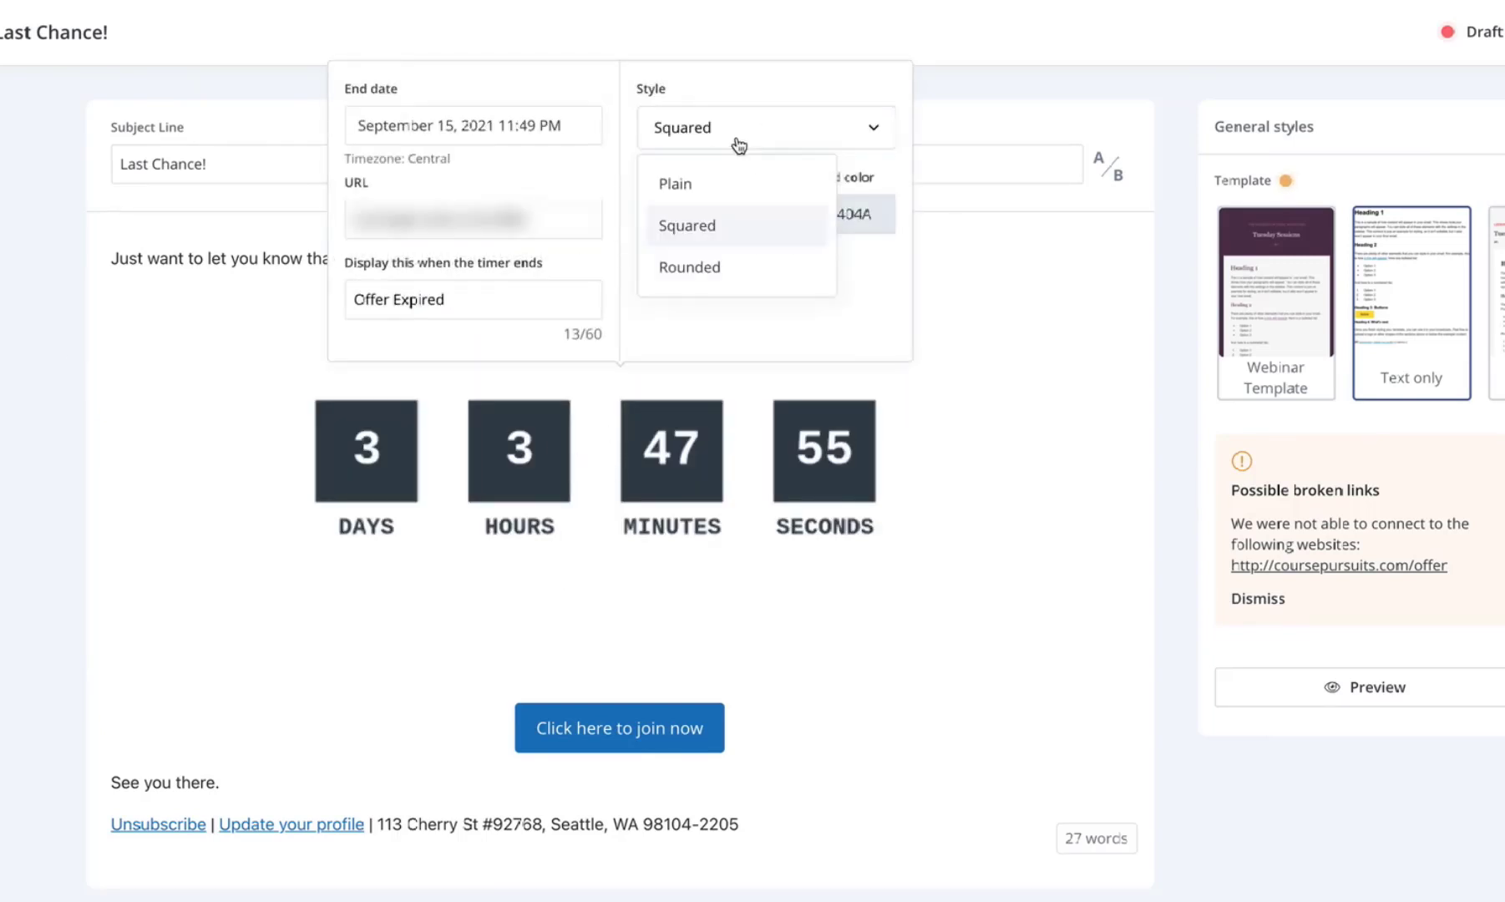
pyautogui.click(704, 272)
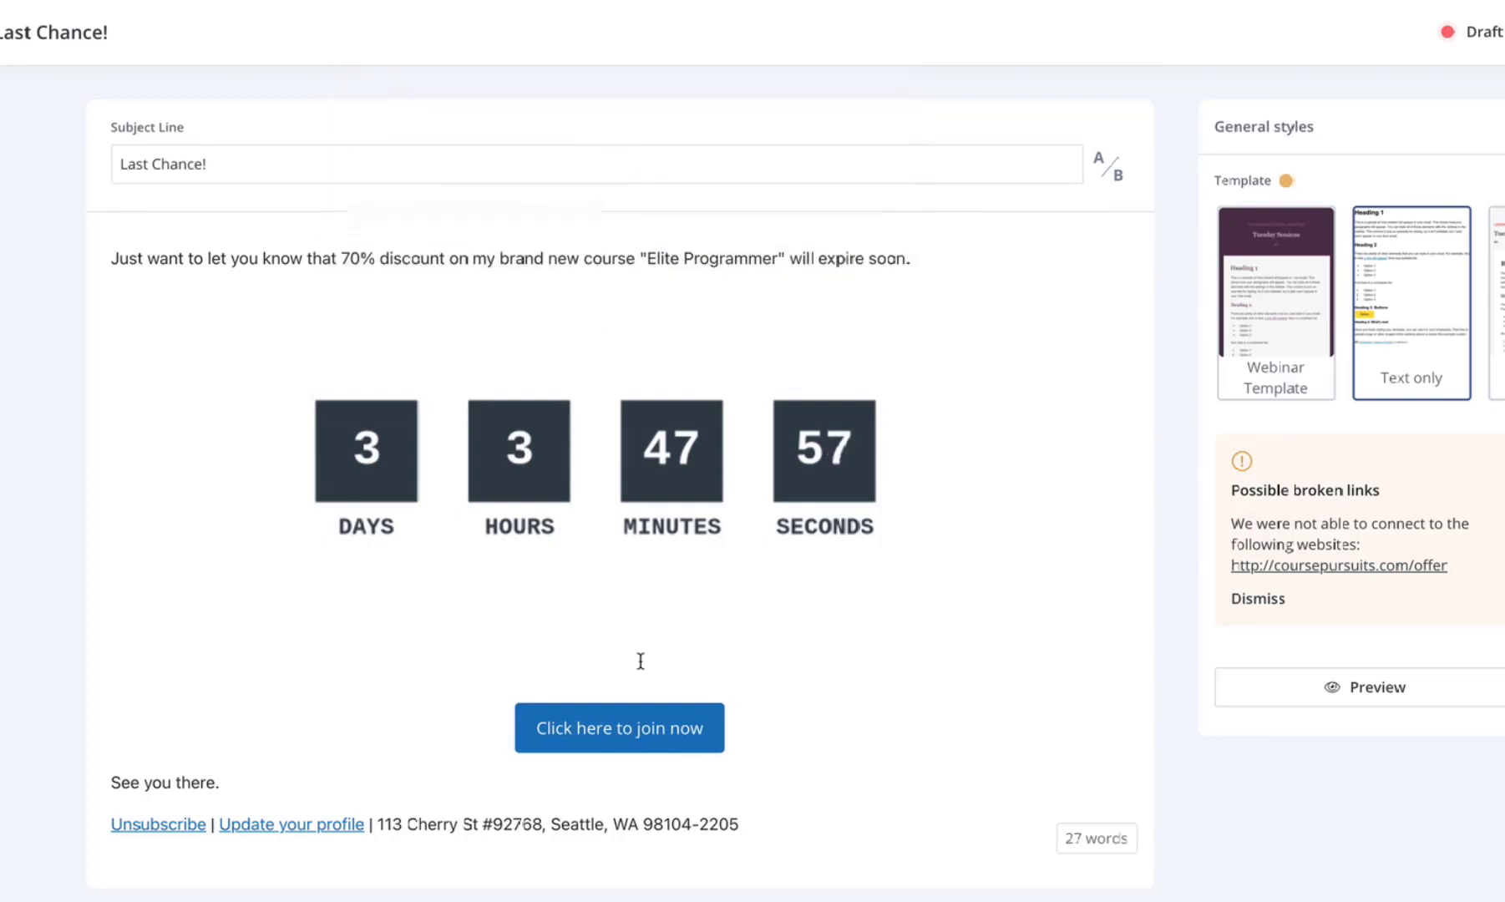
# Change the countdown timer's foreground color to red #FA0427 and close its settings
pyautogui.click(614, 489)
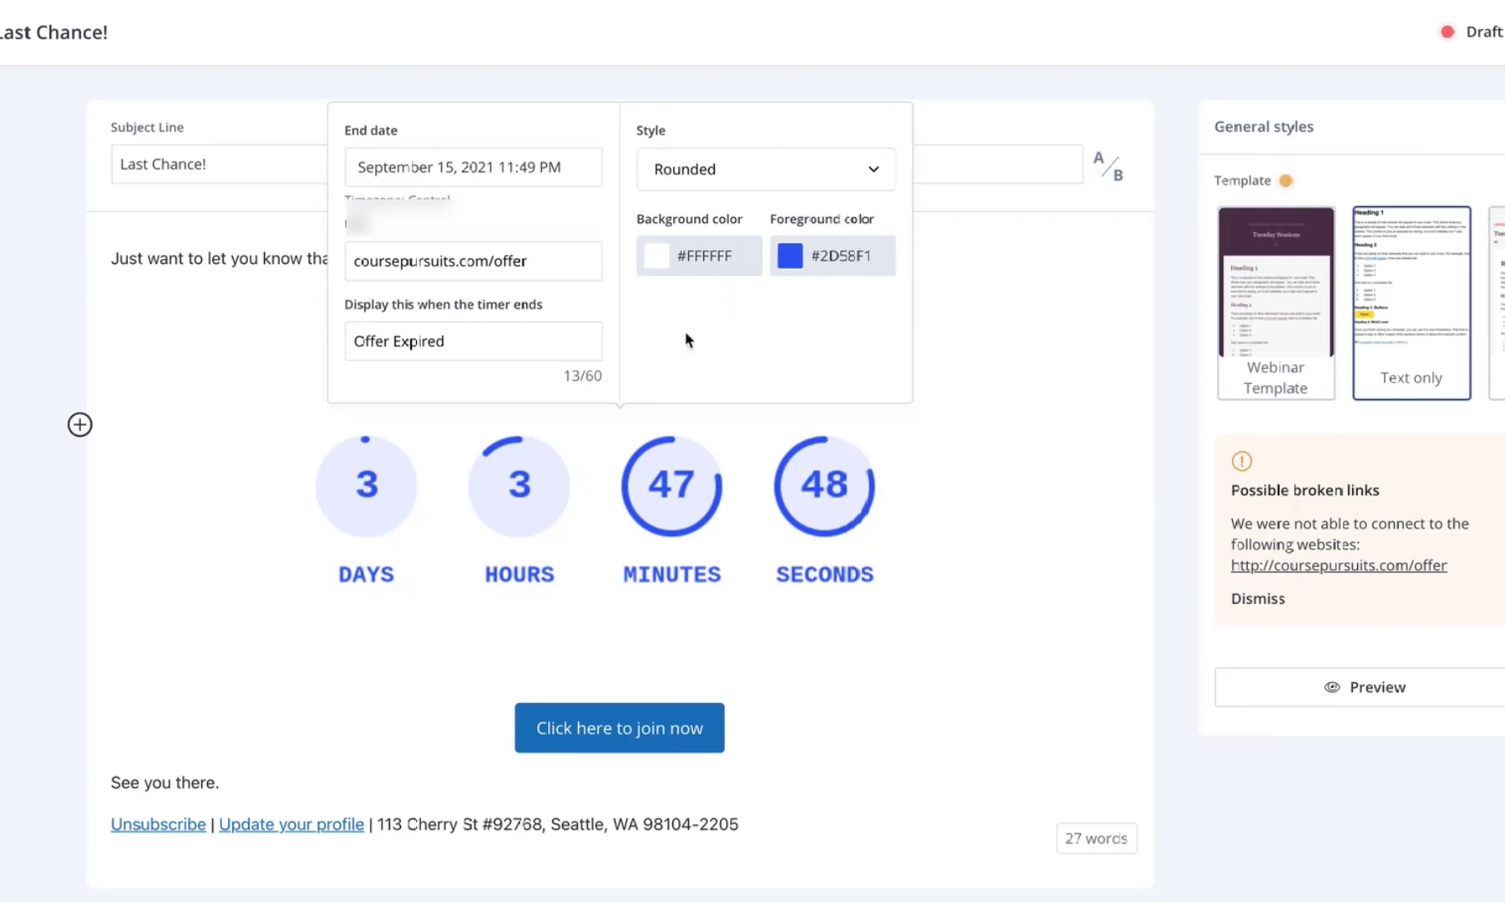
pyautogui.click(791, 256)
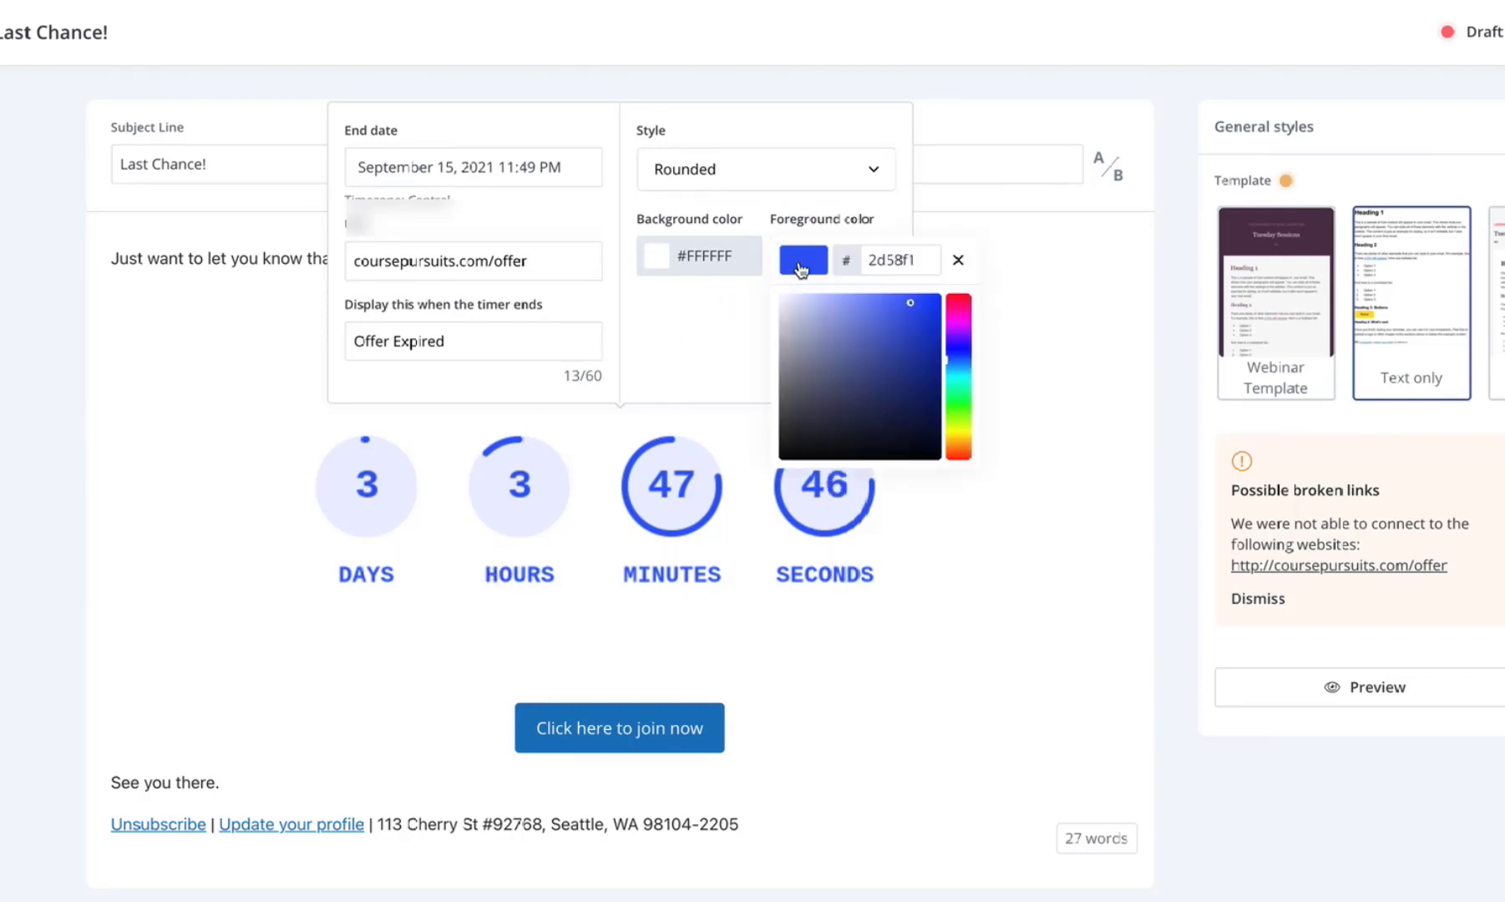
pyautogui.click(956, 298)
pyautogui.moveTo(917, 306); pyautogui.dragTo(941, 301)
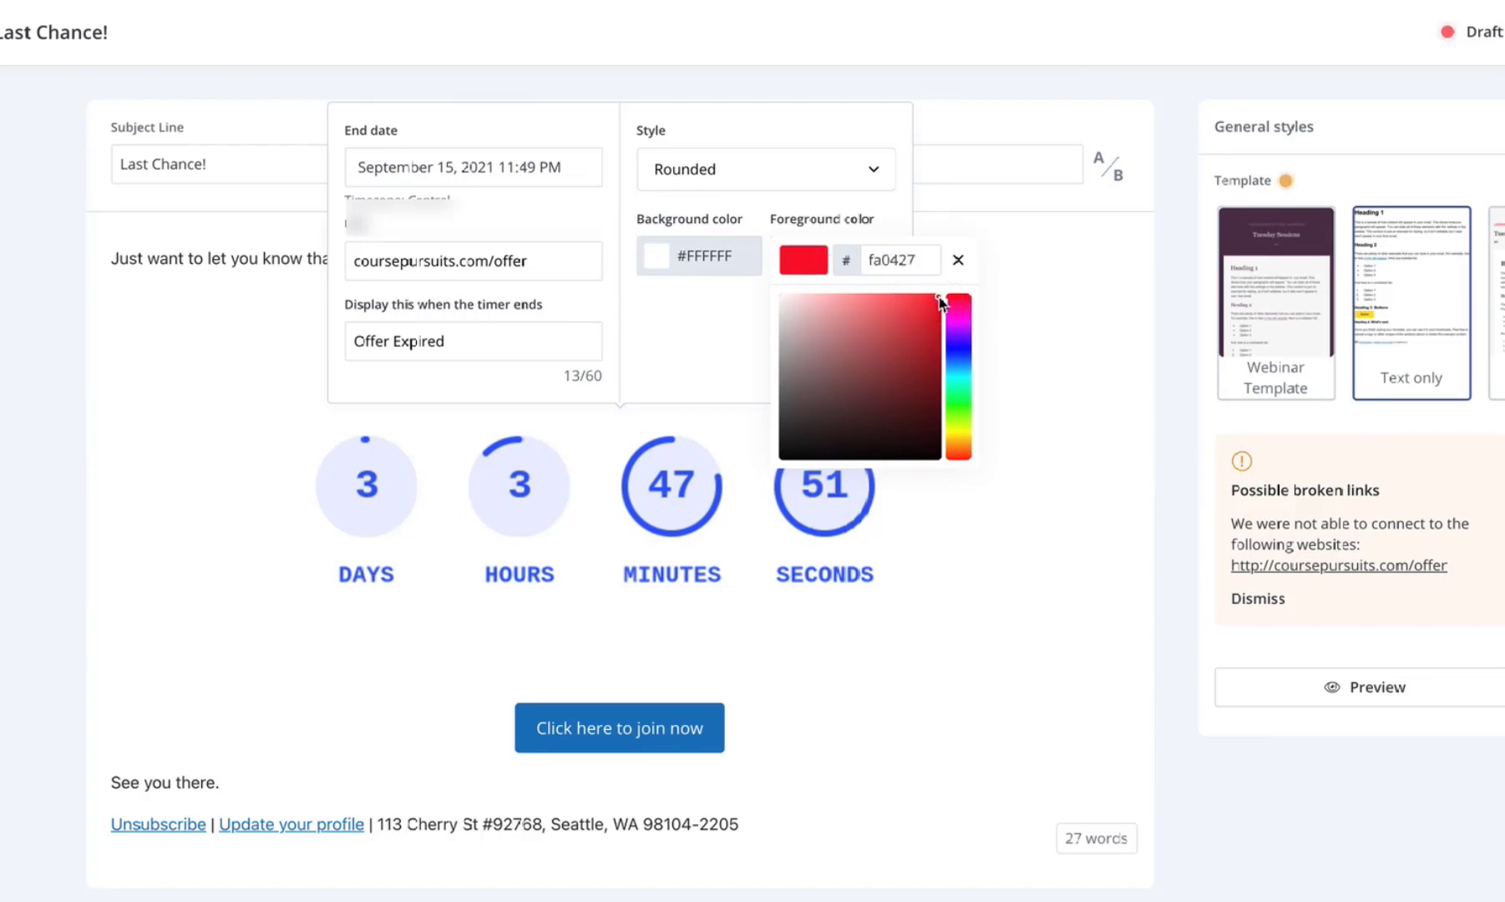
pyautogui.click(937, 558)
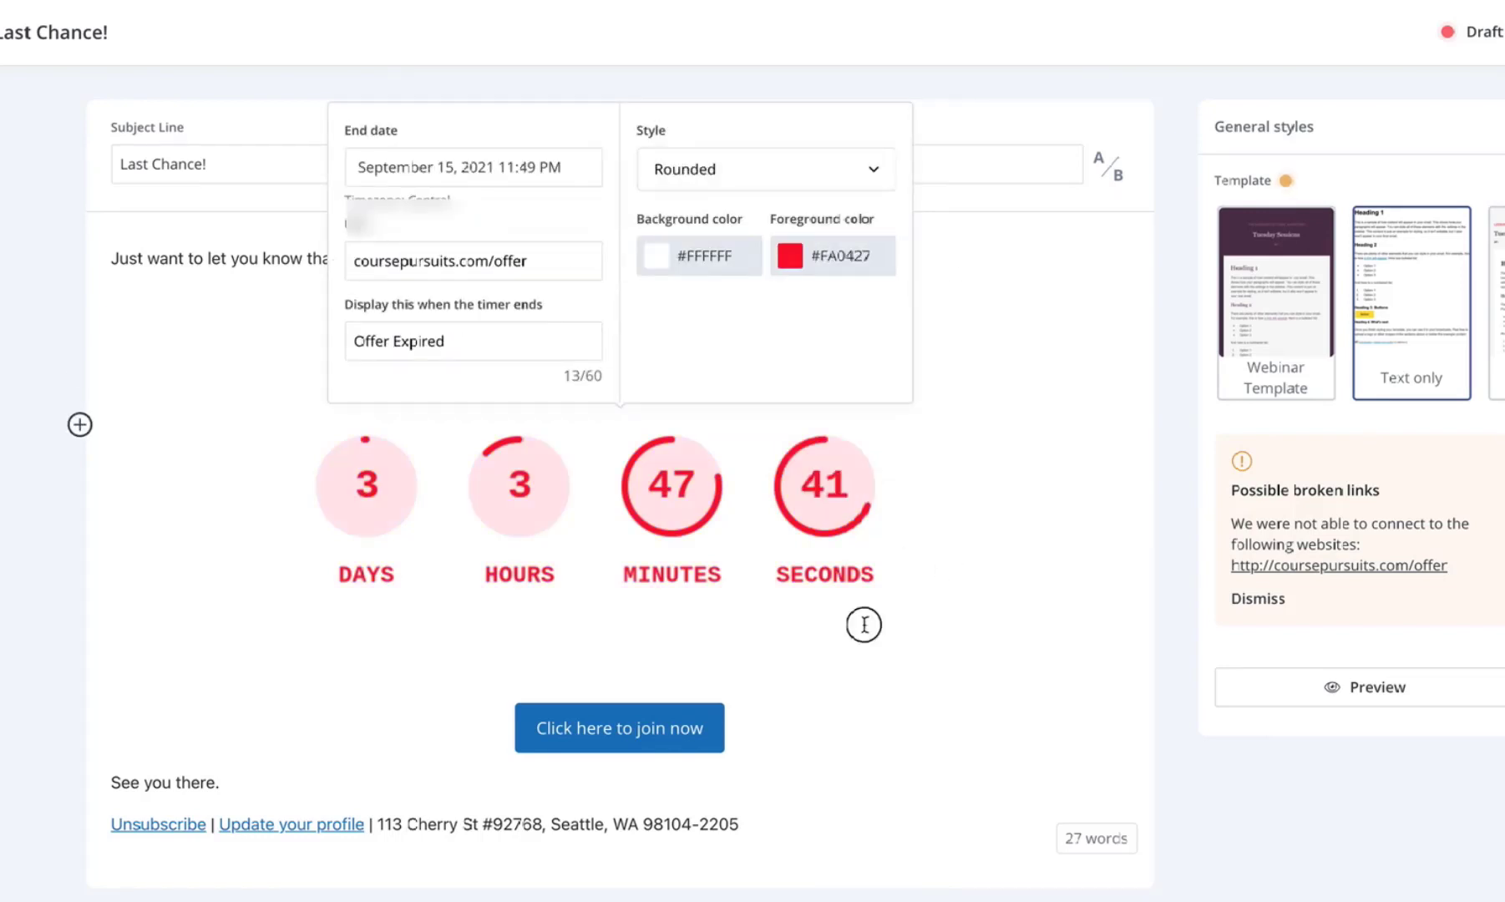
pyautogui.click(864, 624)
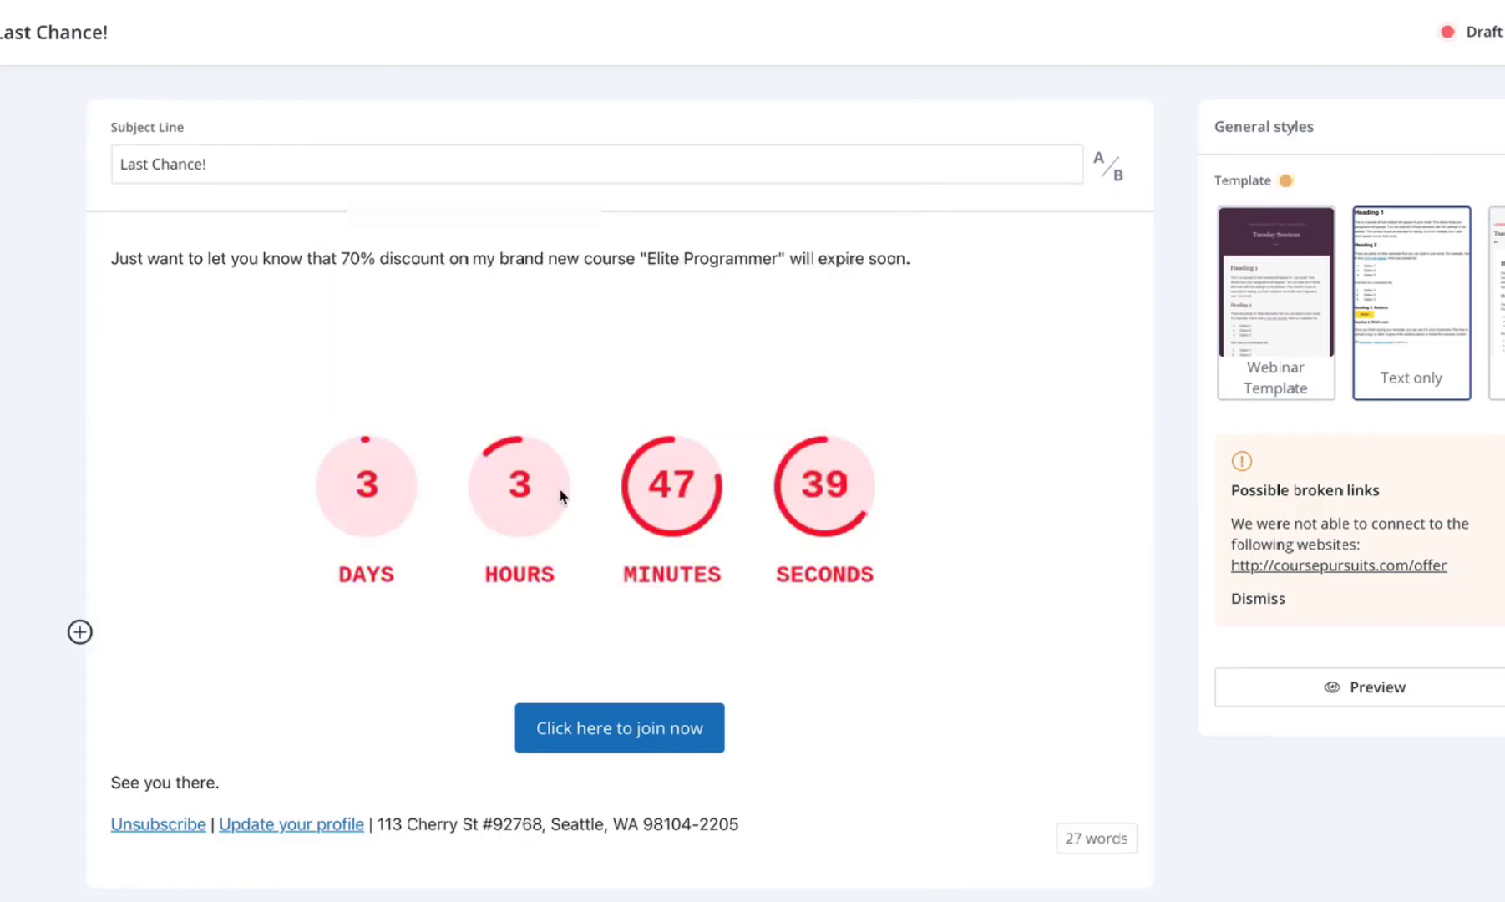
# Switch the red countdown timer back to the Squared style and close its settings
pyautogui.click(593, 495)
pyautogui.click(756, 167)
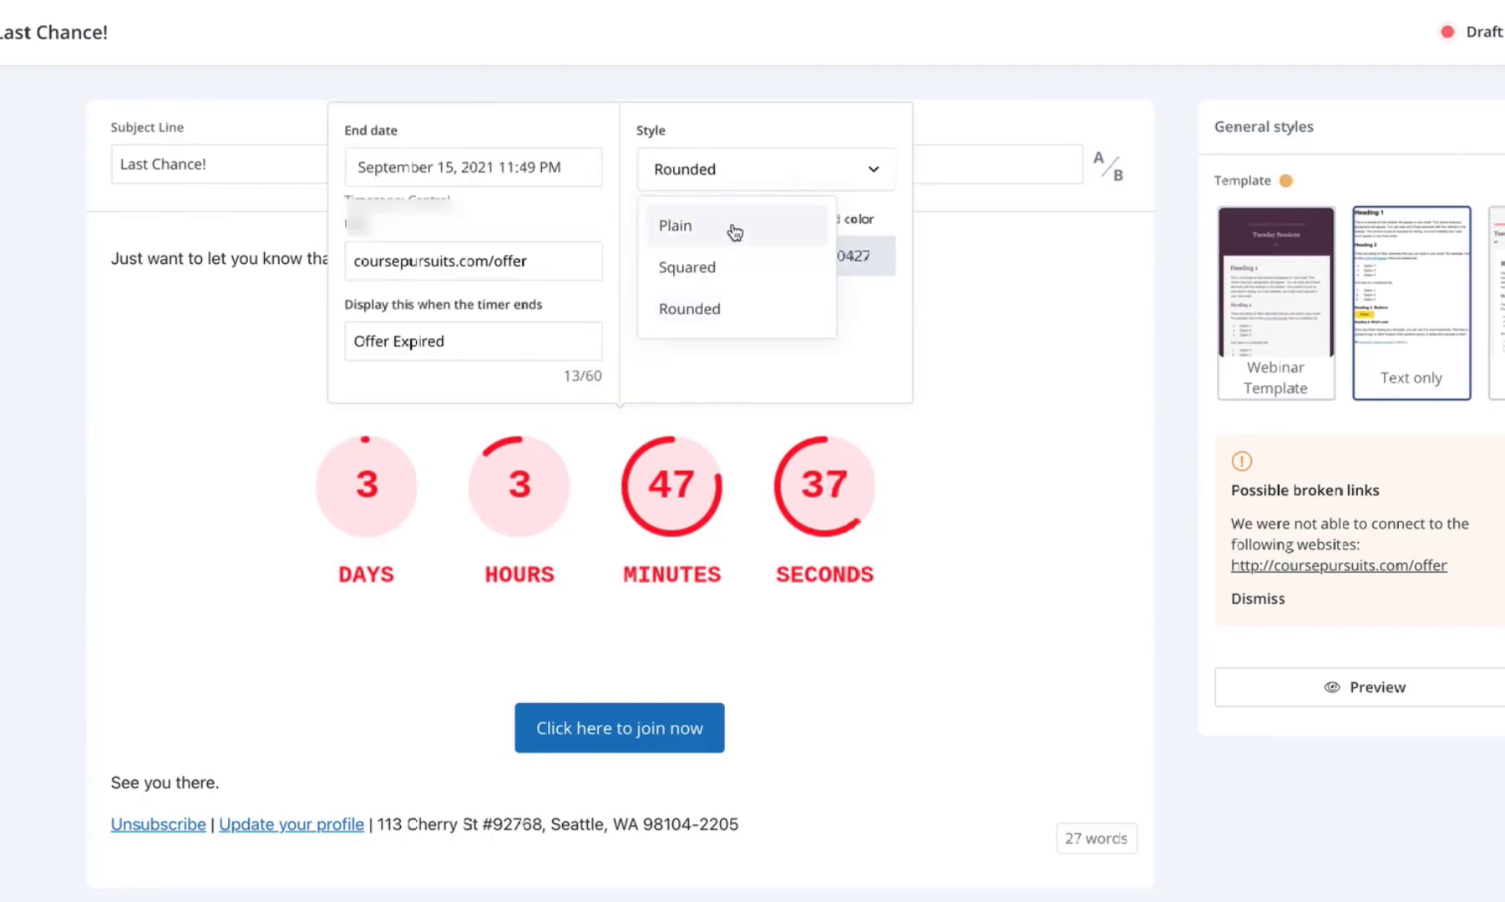
pyautogui.click(709, 269)
pyautogui.click(881, 658)
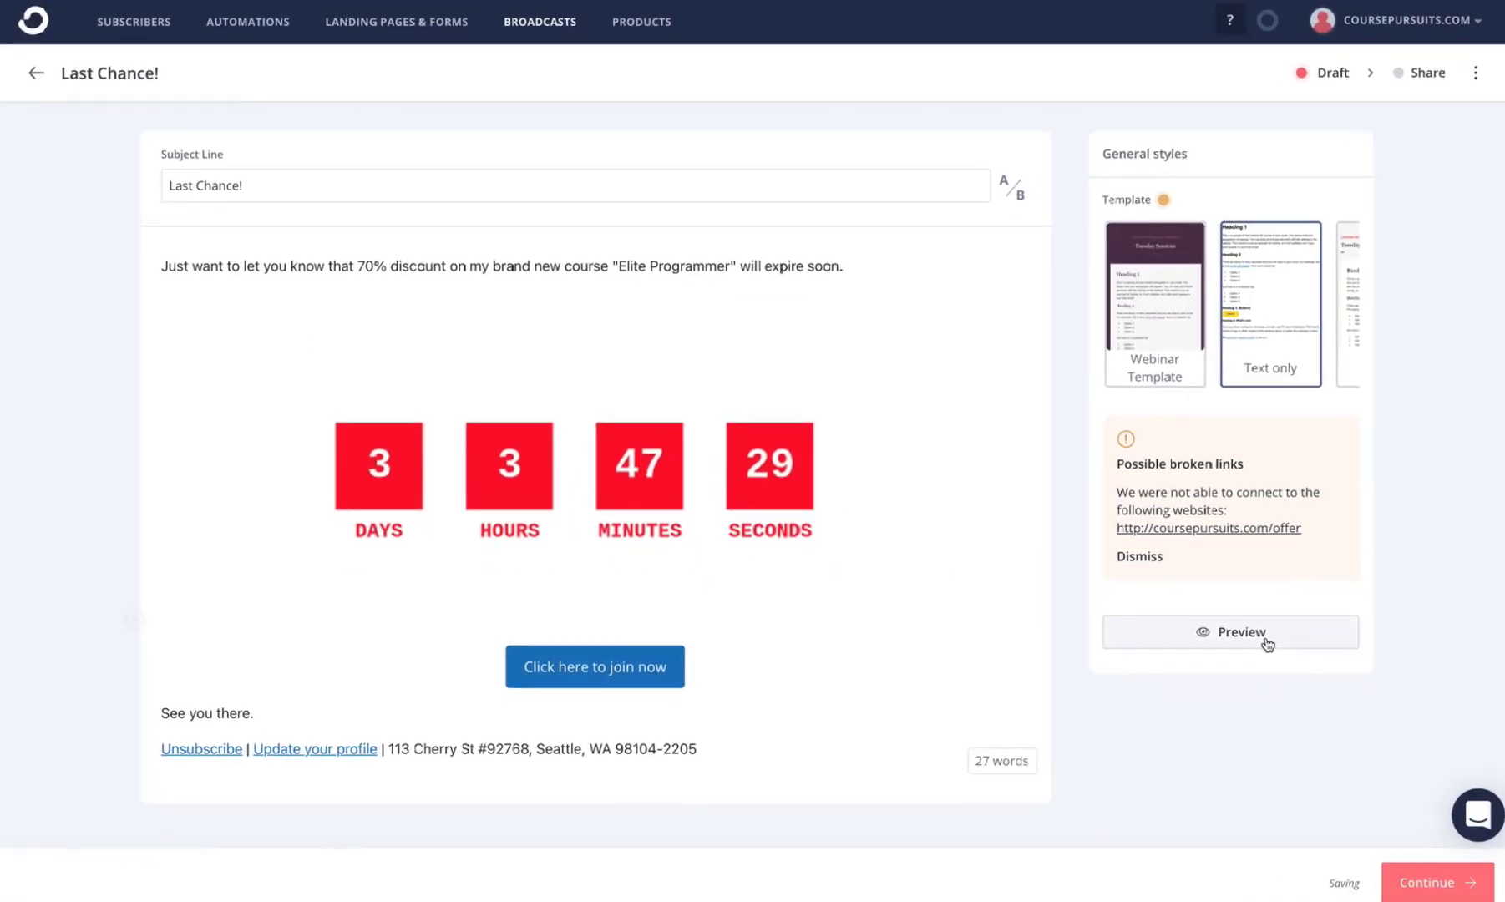
# Preview the Last Chance! email with its countdown timer, and close the preview
pyautogui.click(1241, 632)
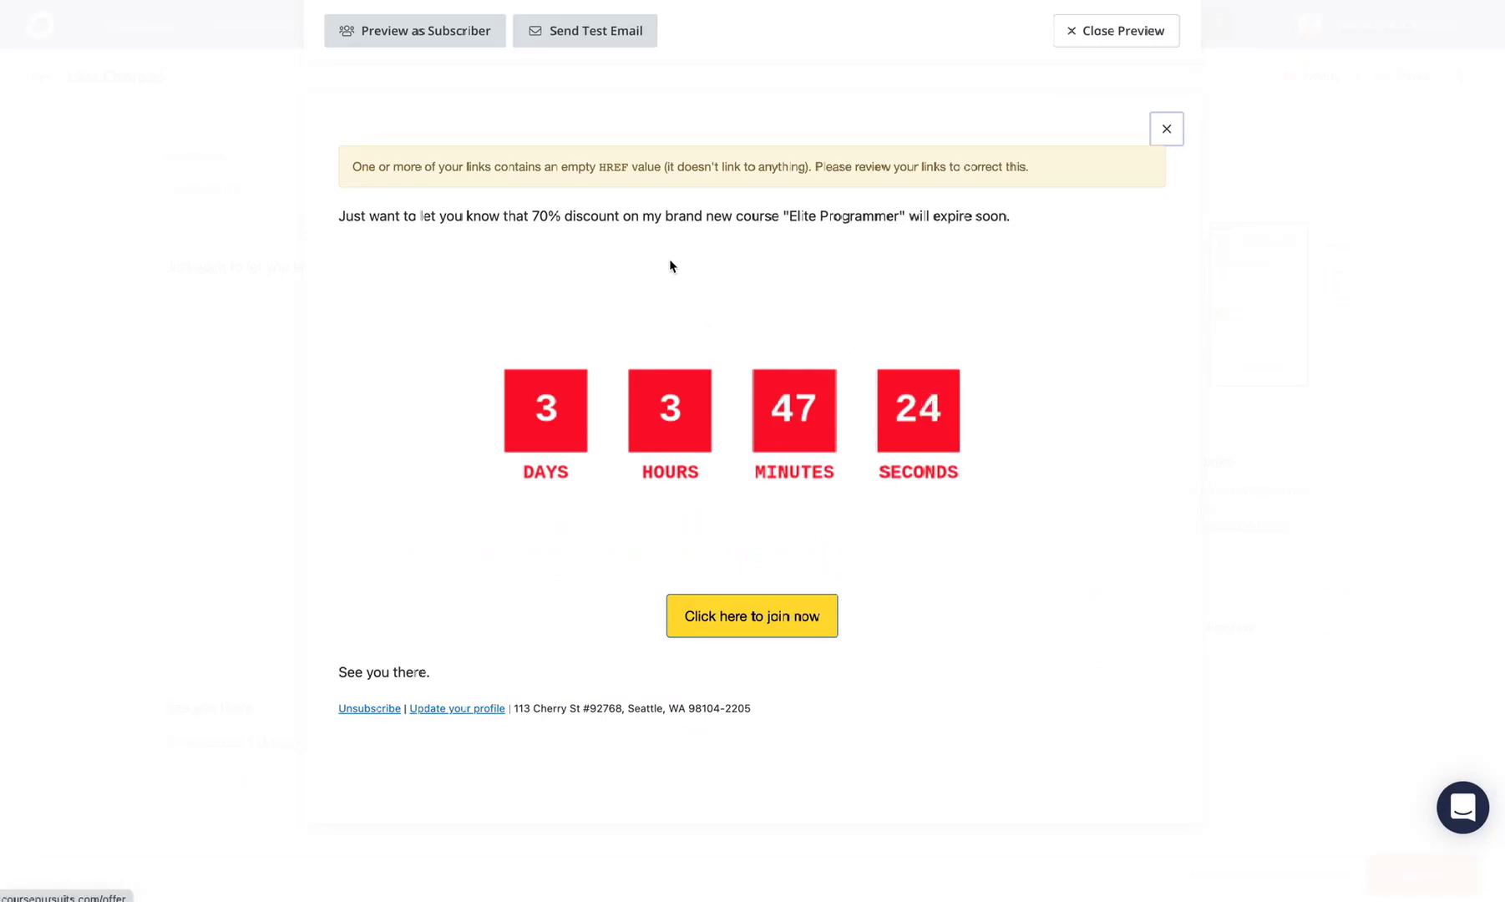
pyautogui.click(1166, 130)
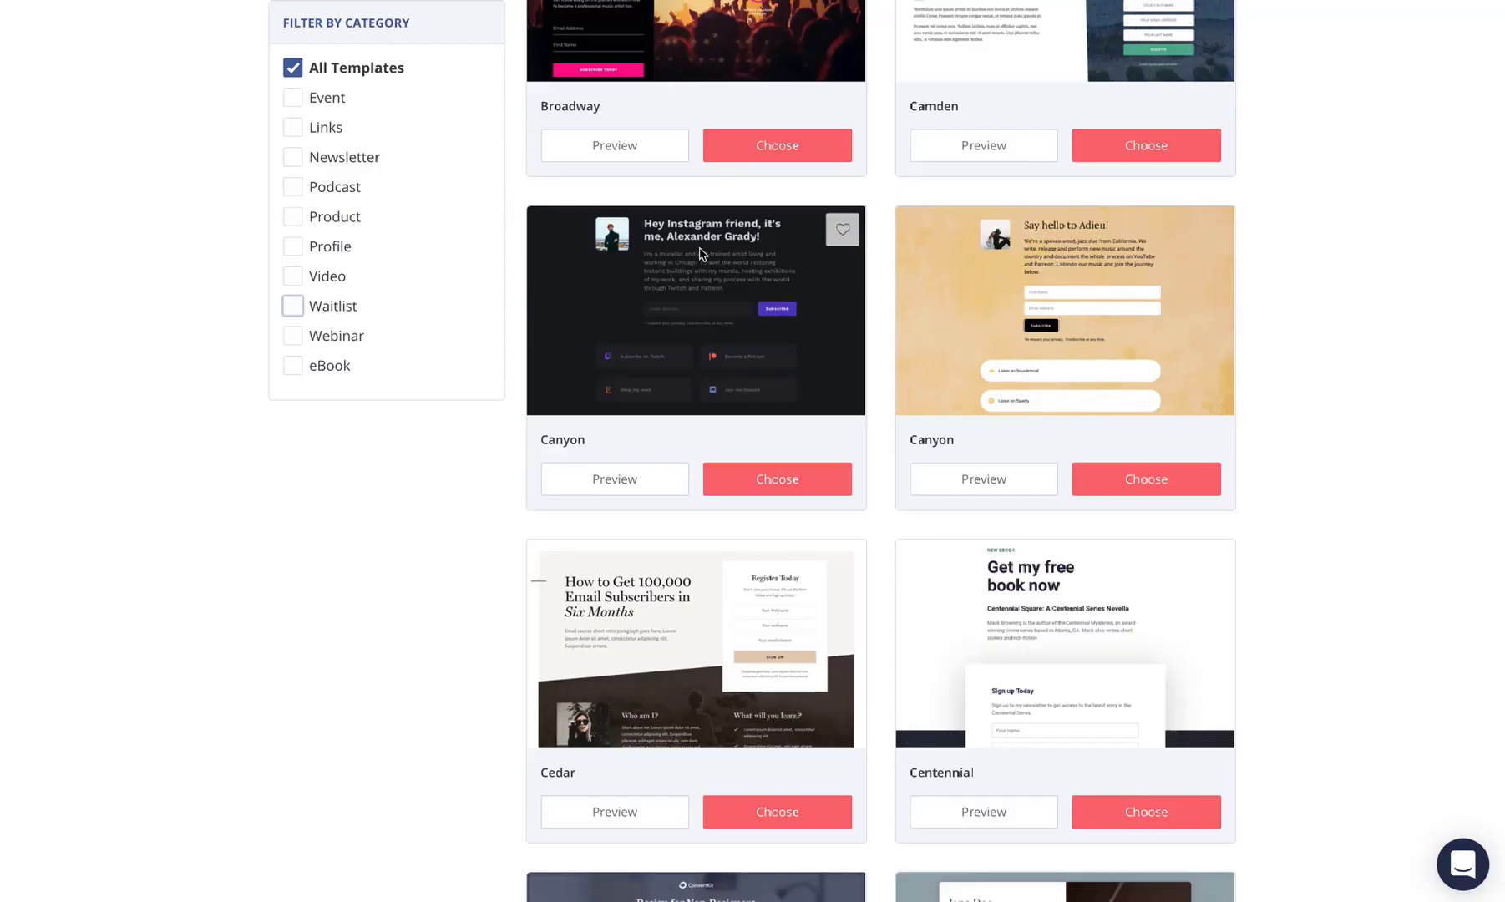
# Browse the landing page template gallery with all categories shown
pyautogui.scroll(15, 700, 253)
pyautogui.scroll(-4, 700, 253)
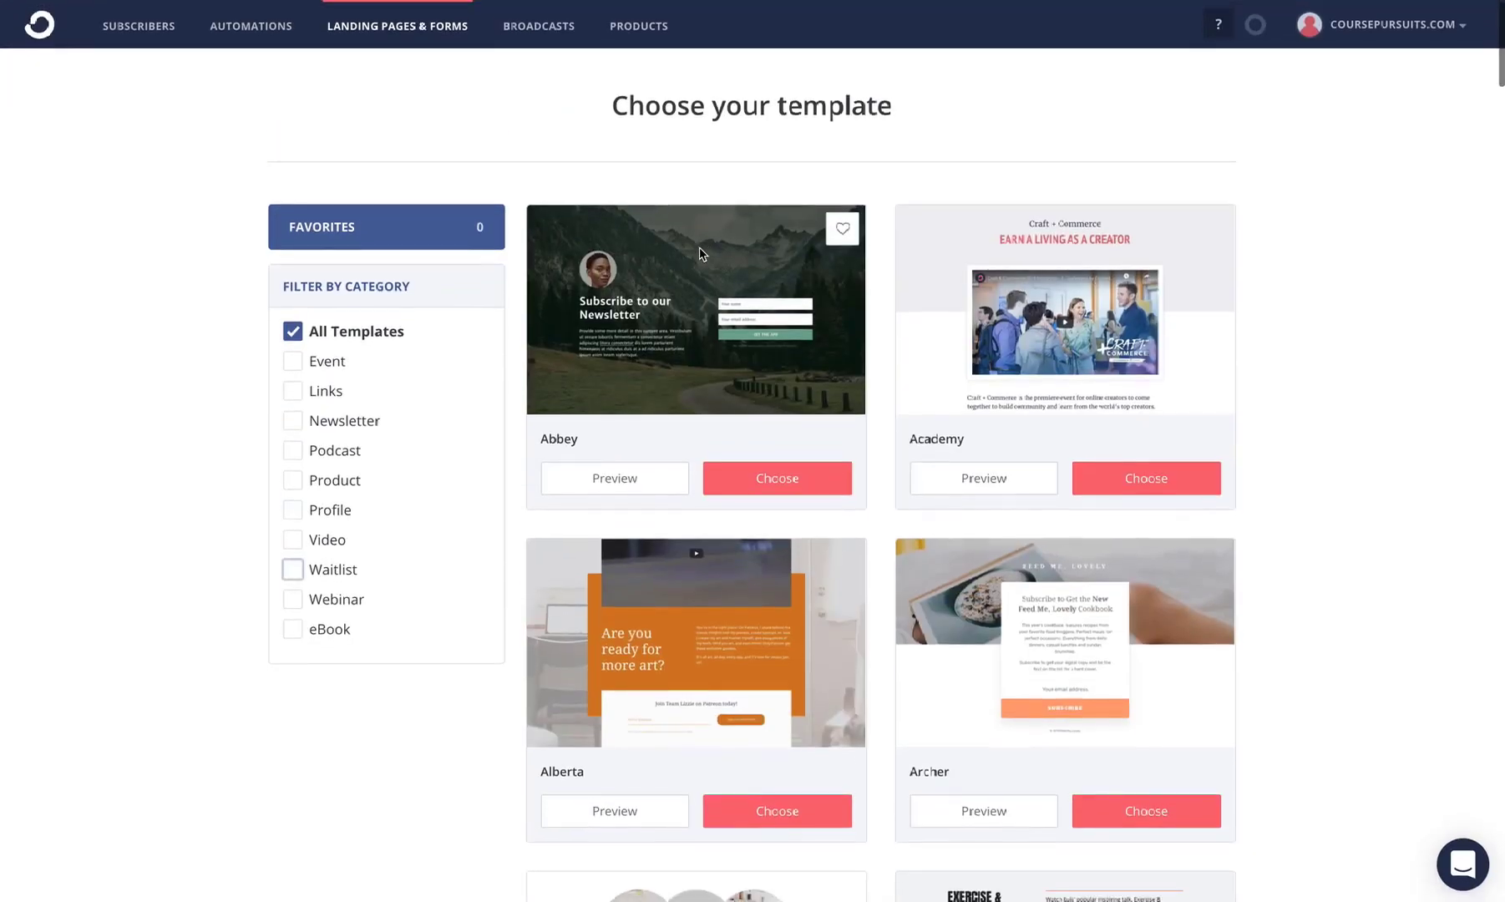
pyautogui.scroll(-2, 897, 345)
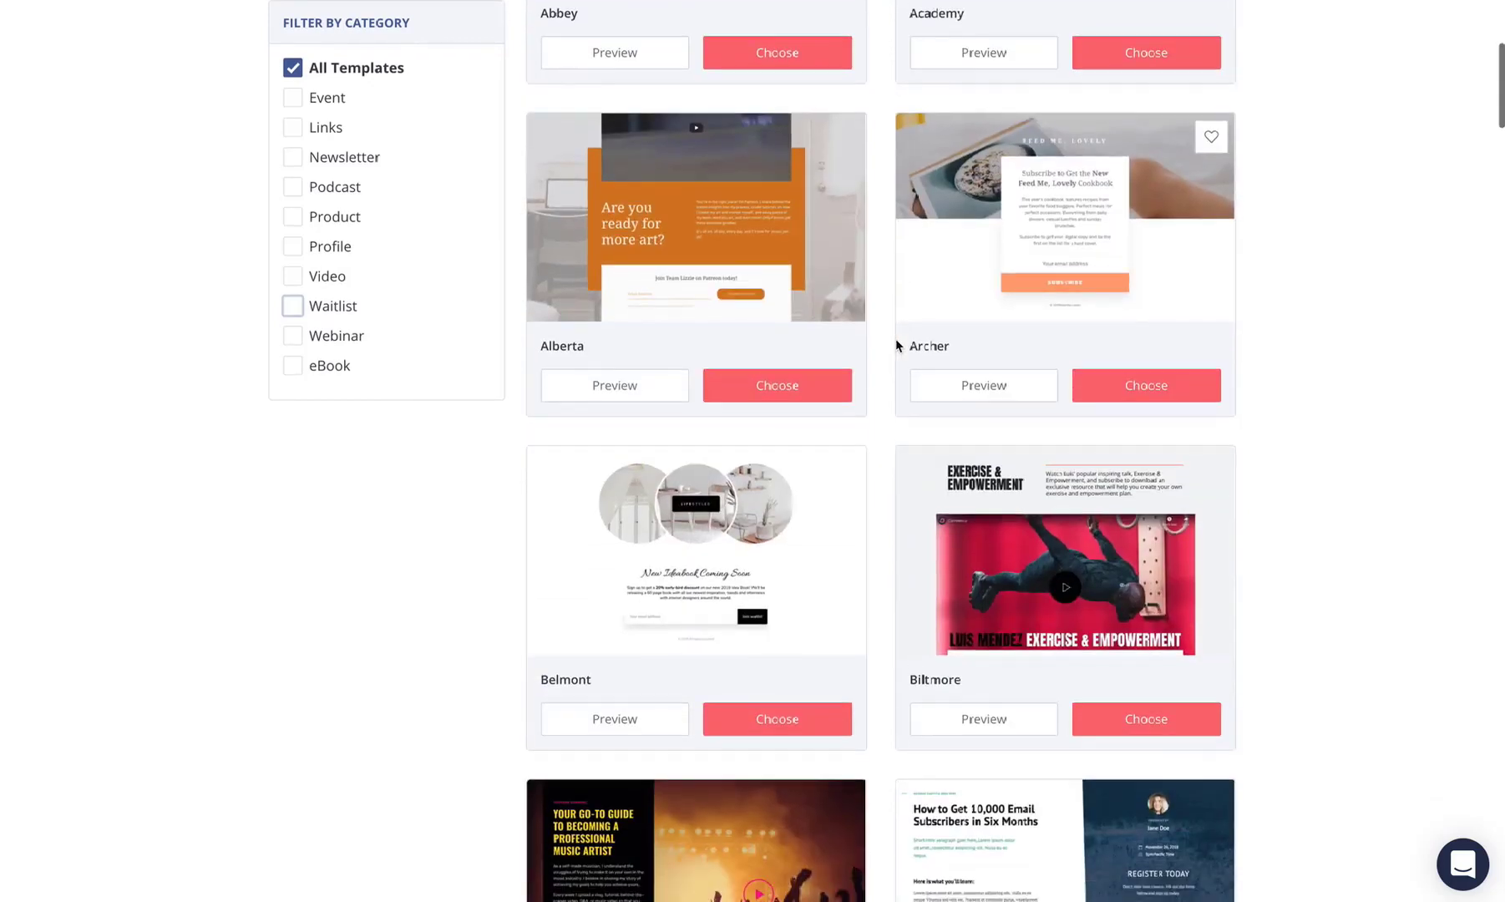
pyautogui.scroll(6, 808, 465)
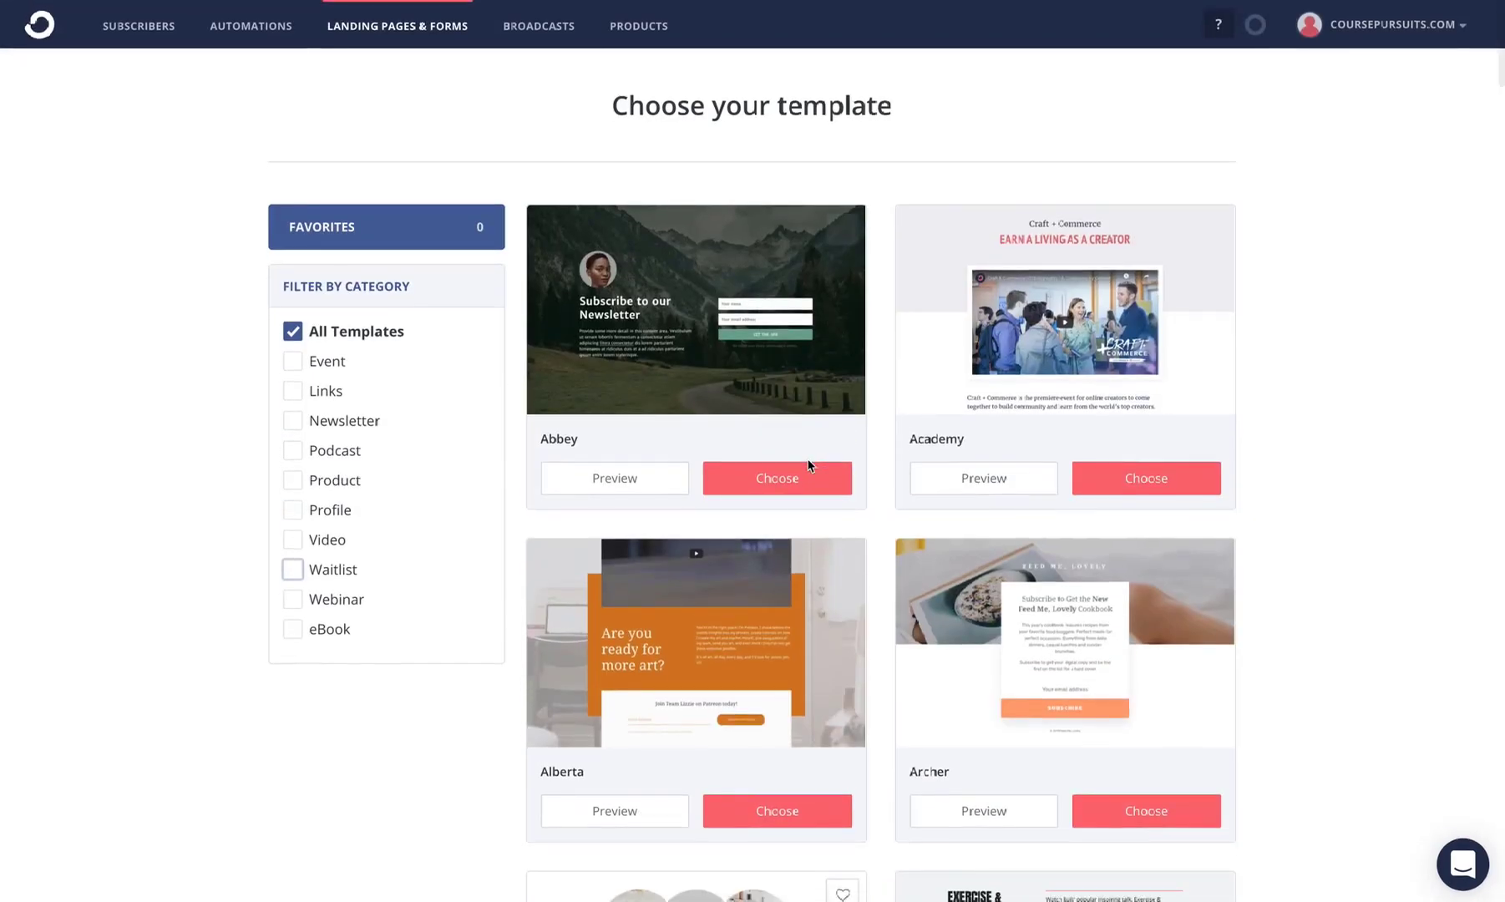
pyautogui.scroll(-9, 807, 465)
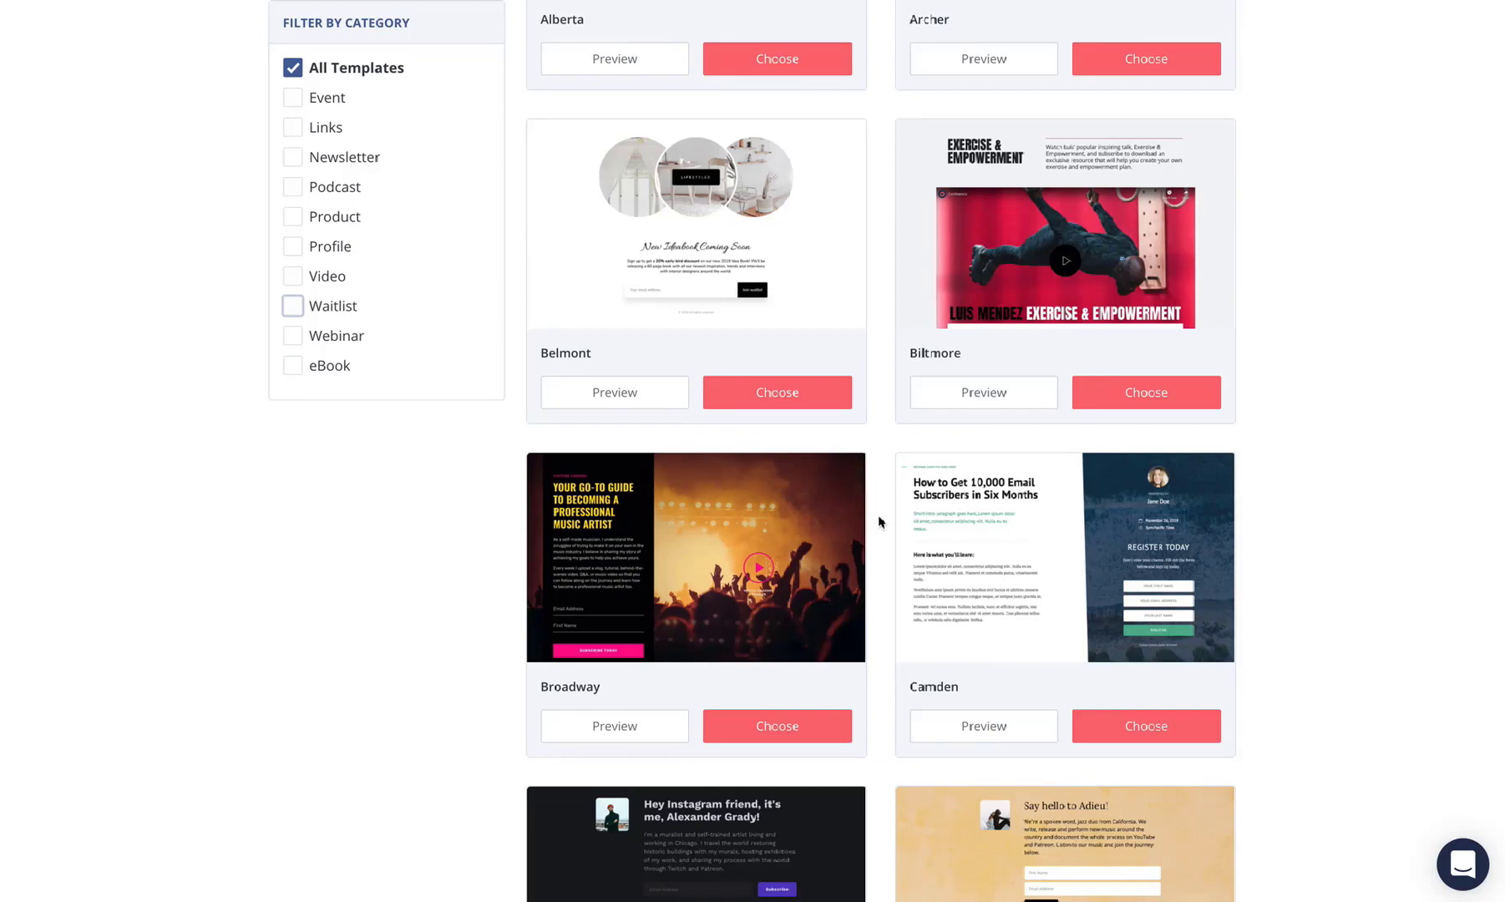
pyautogui.scroll(-2, 878, 522)
pyautogui.scroll(-2, 878, 522)
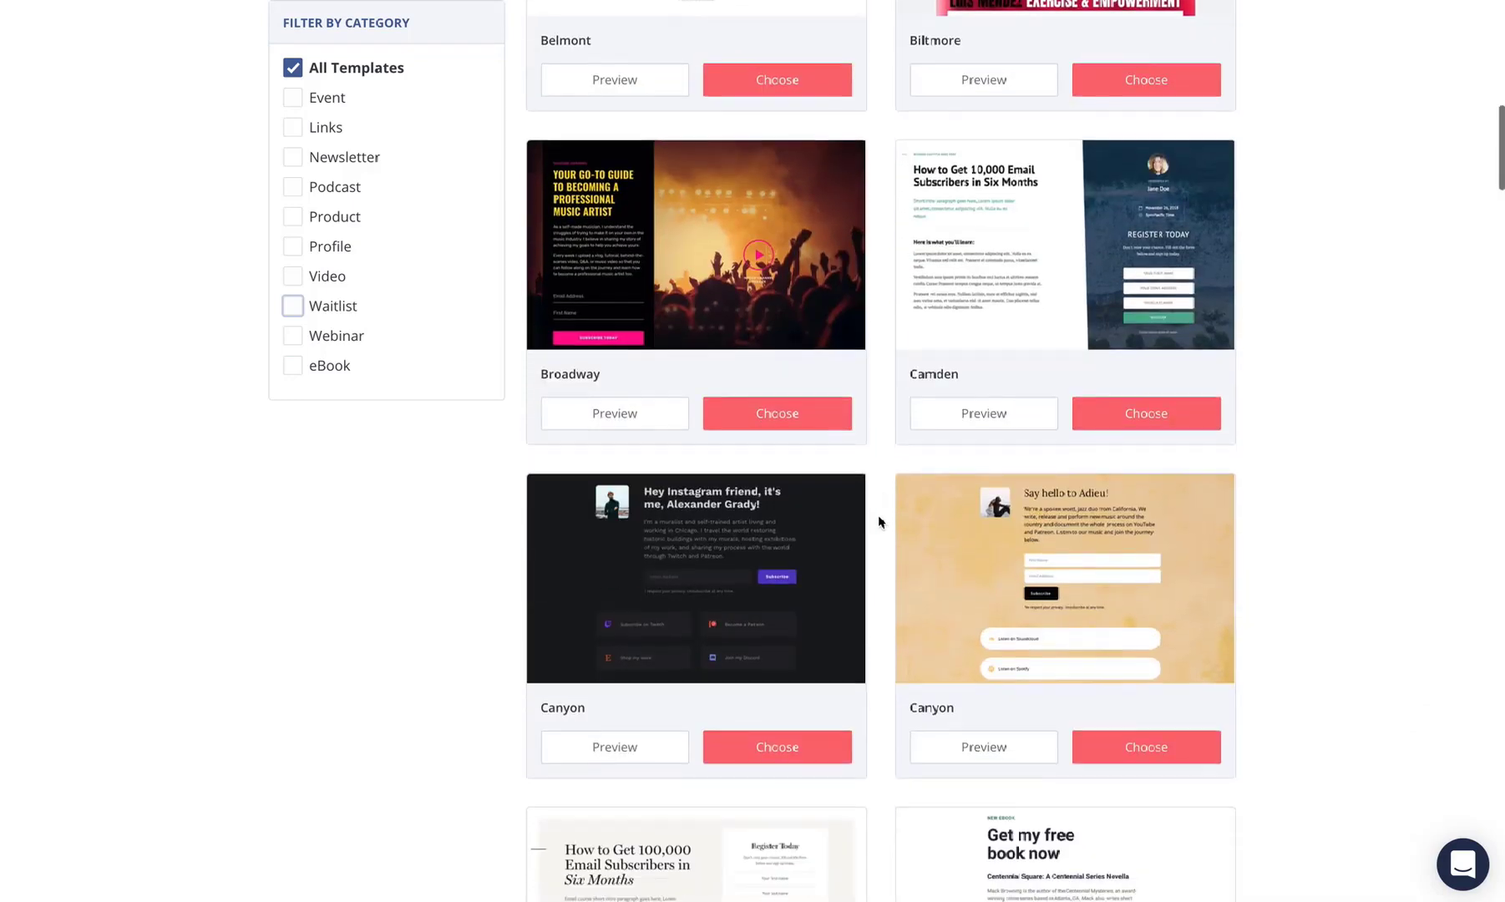
# Find the Hudson template in the landing page gallery, preview it, and choose it for the new landing page
pyautogui.scroll(-5, 878, 521)
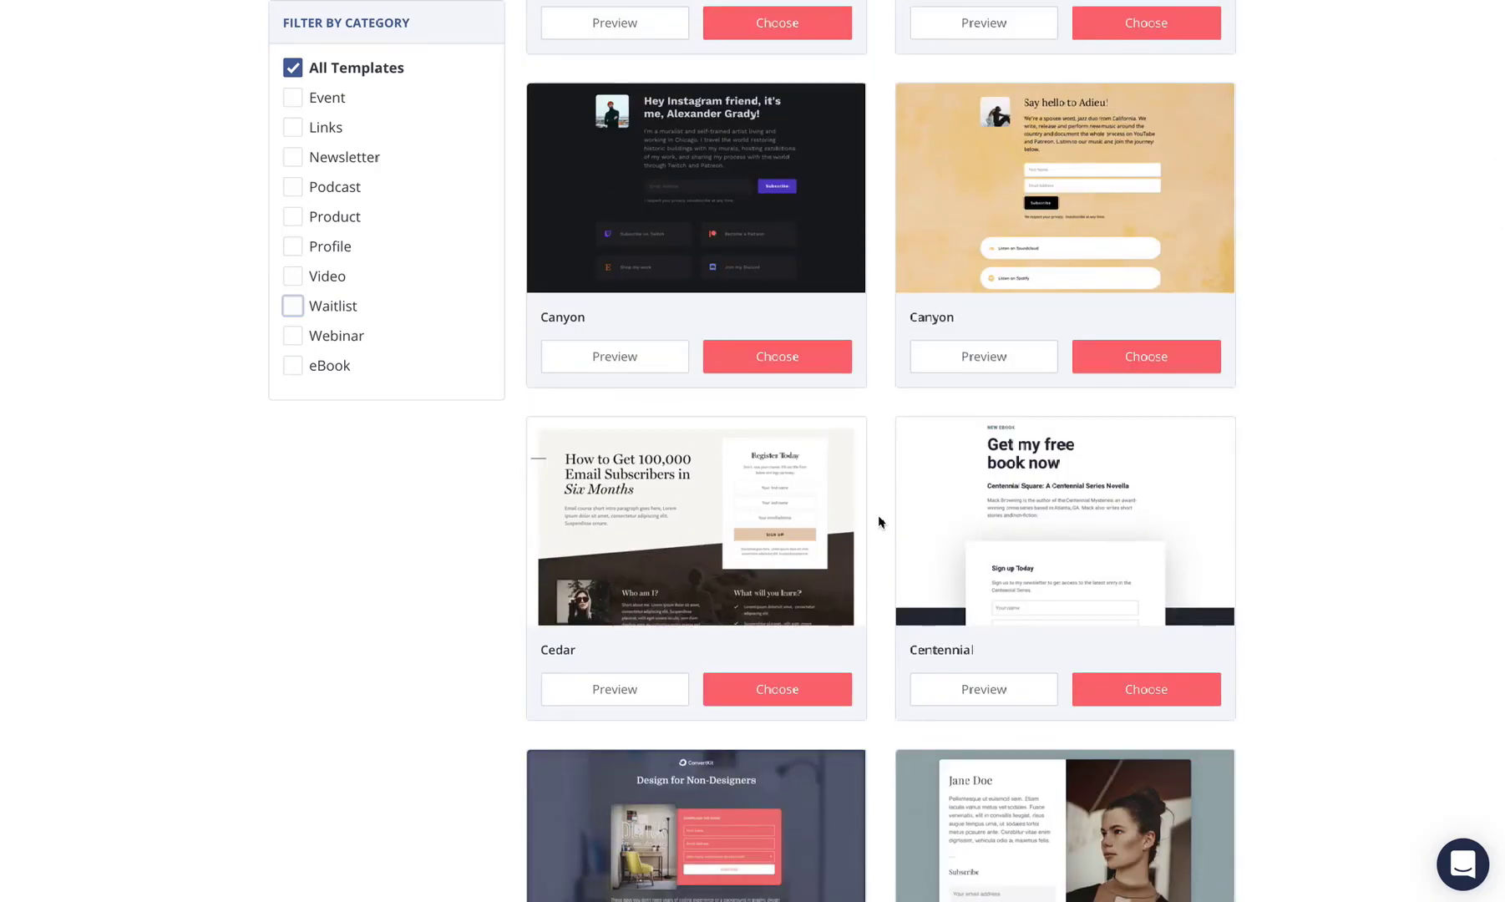
pyautogui.scroll(-7, 879, 522)
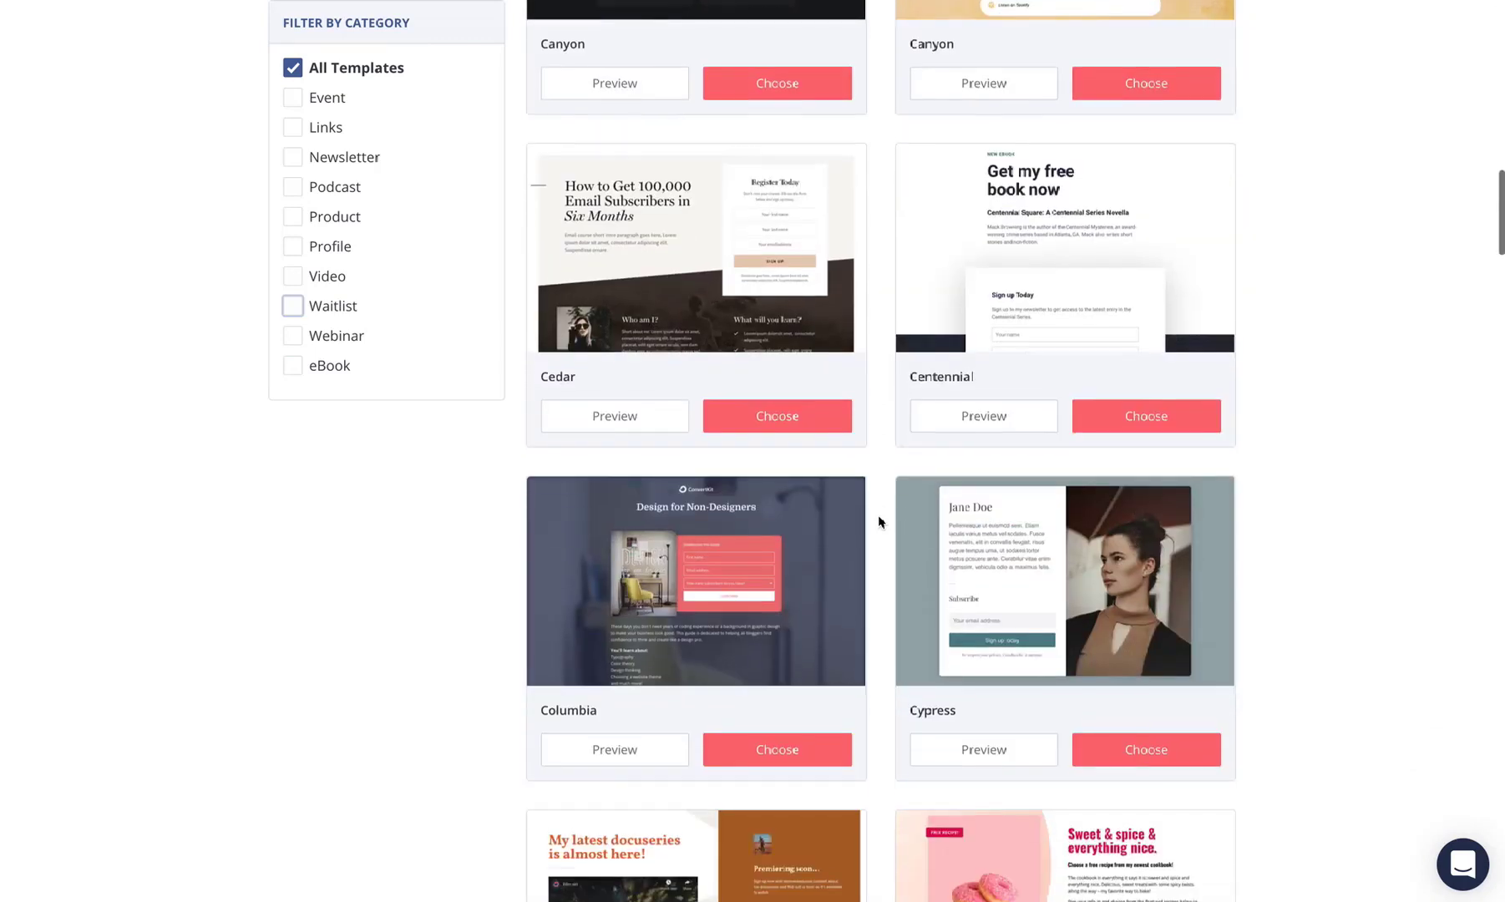
pyautogui.scroll(-12, 878, 522)
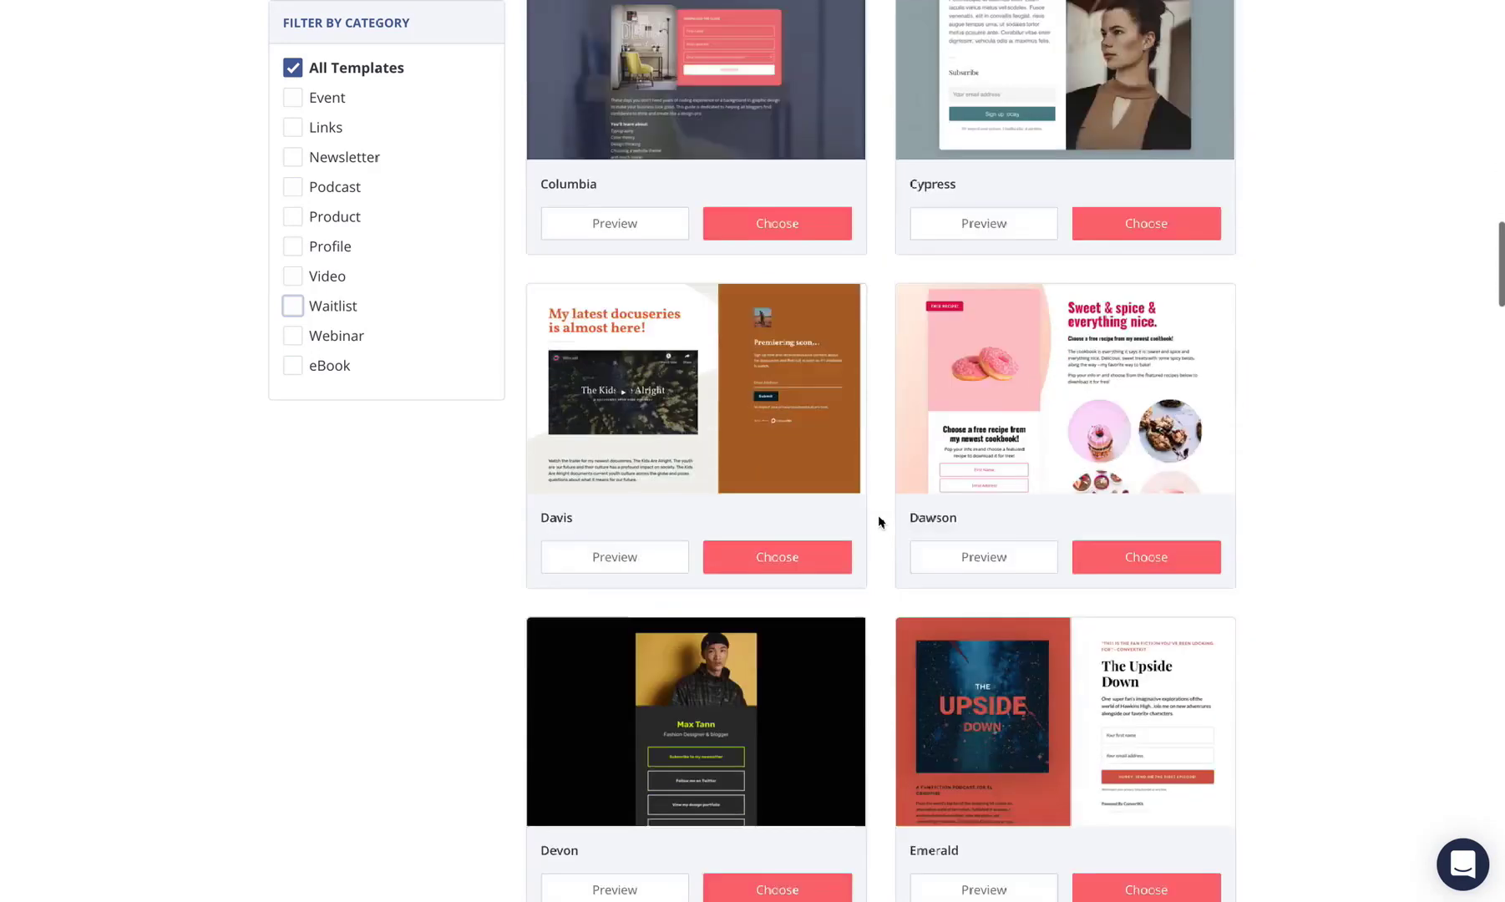
pyautogui.scroll(-13, 878, 522)
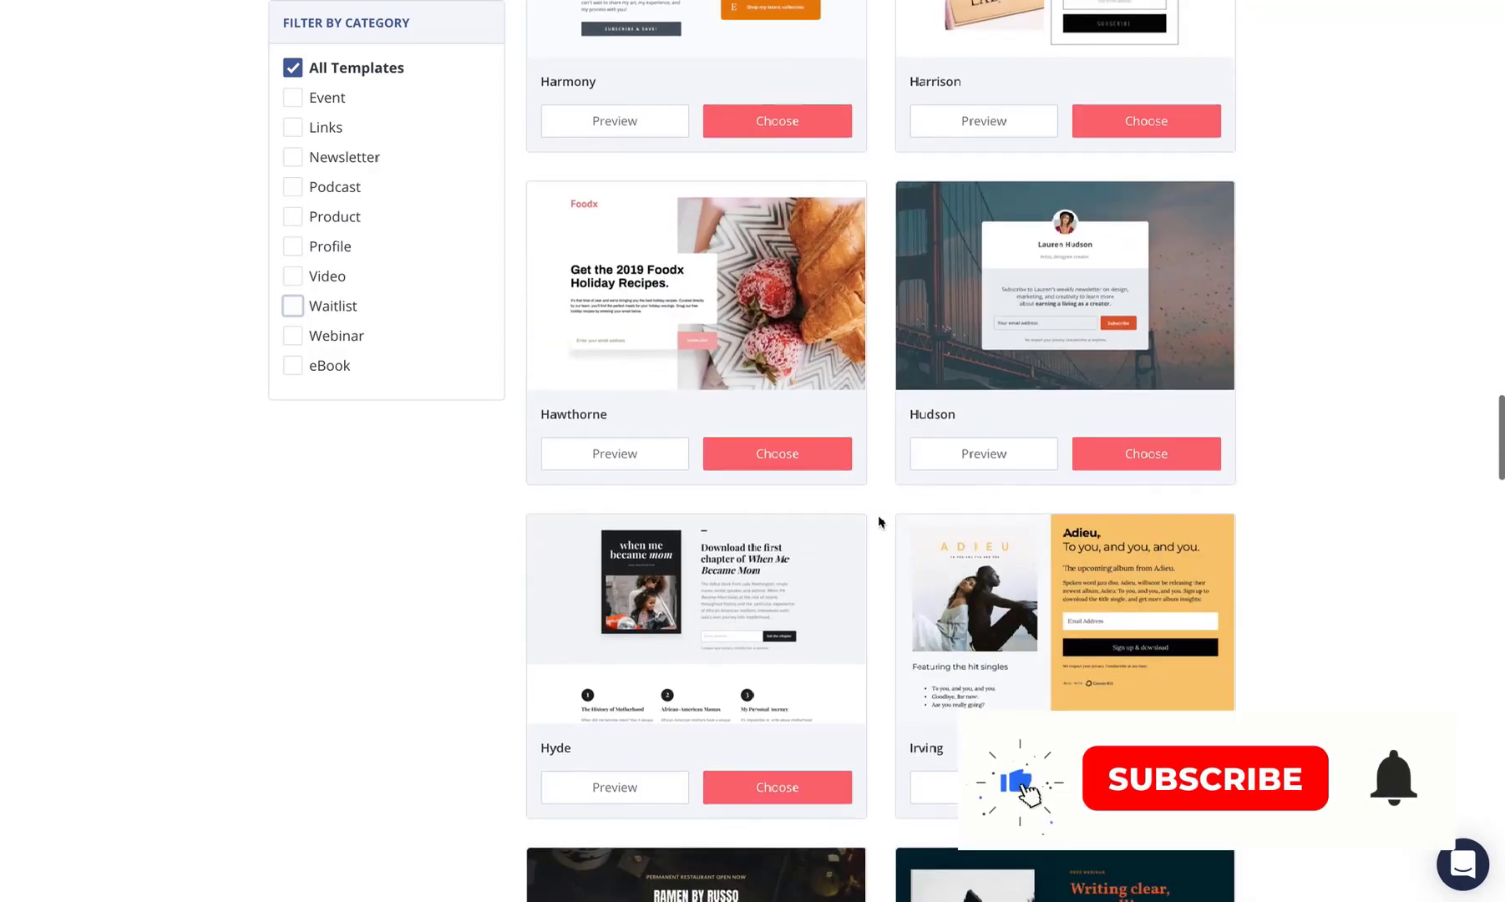
pyautogui.click(1008, 464)
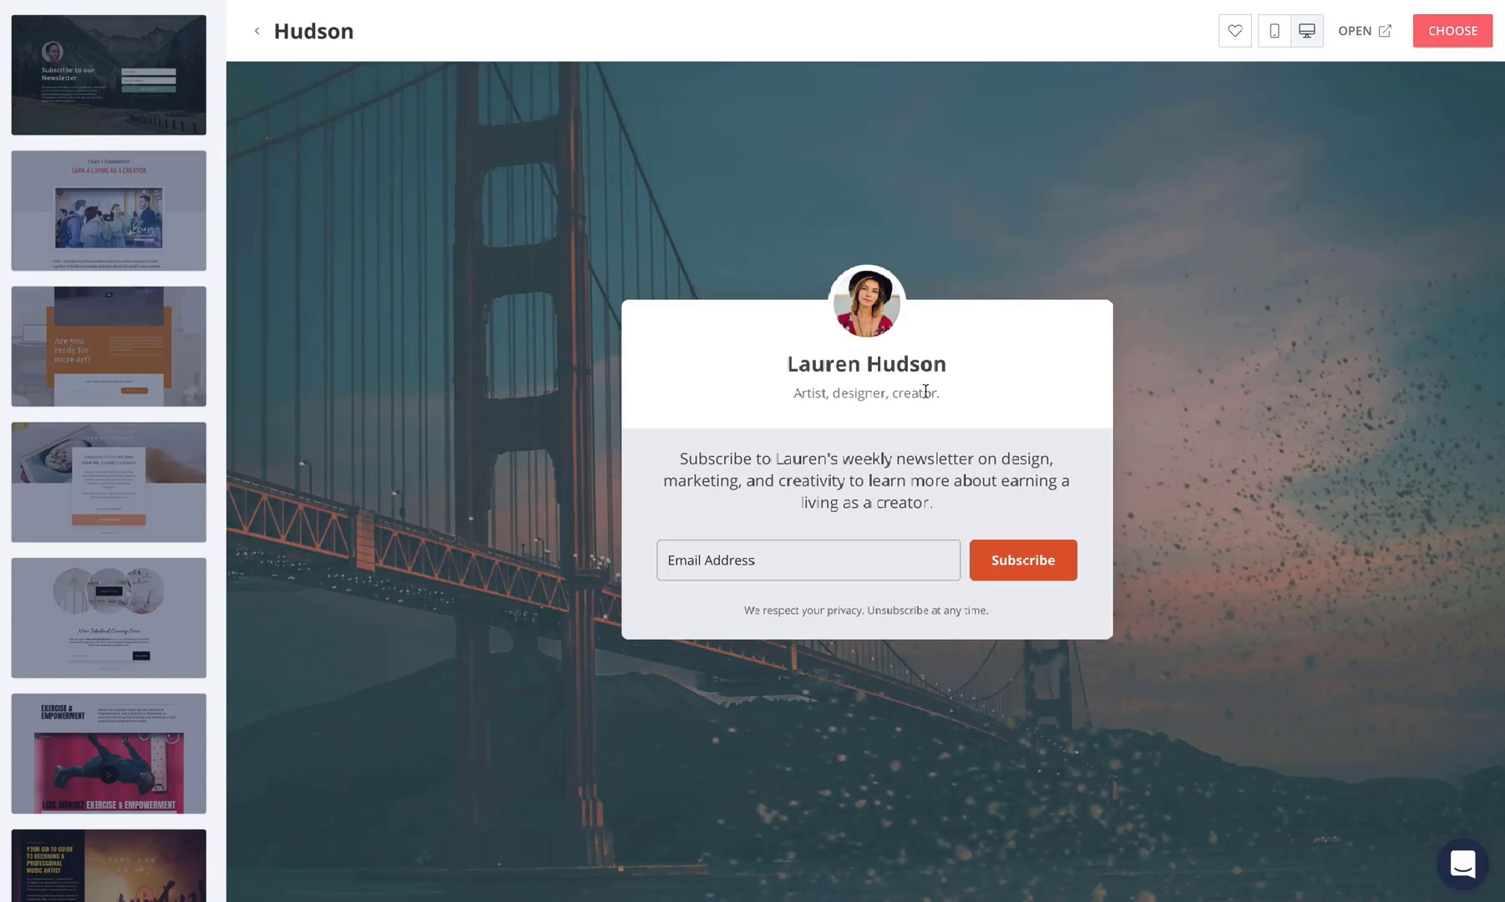
pyautogui.click(1449, 31)
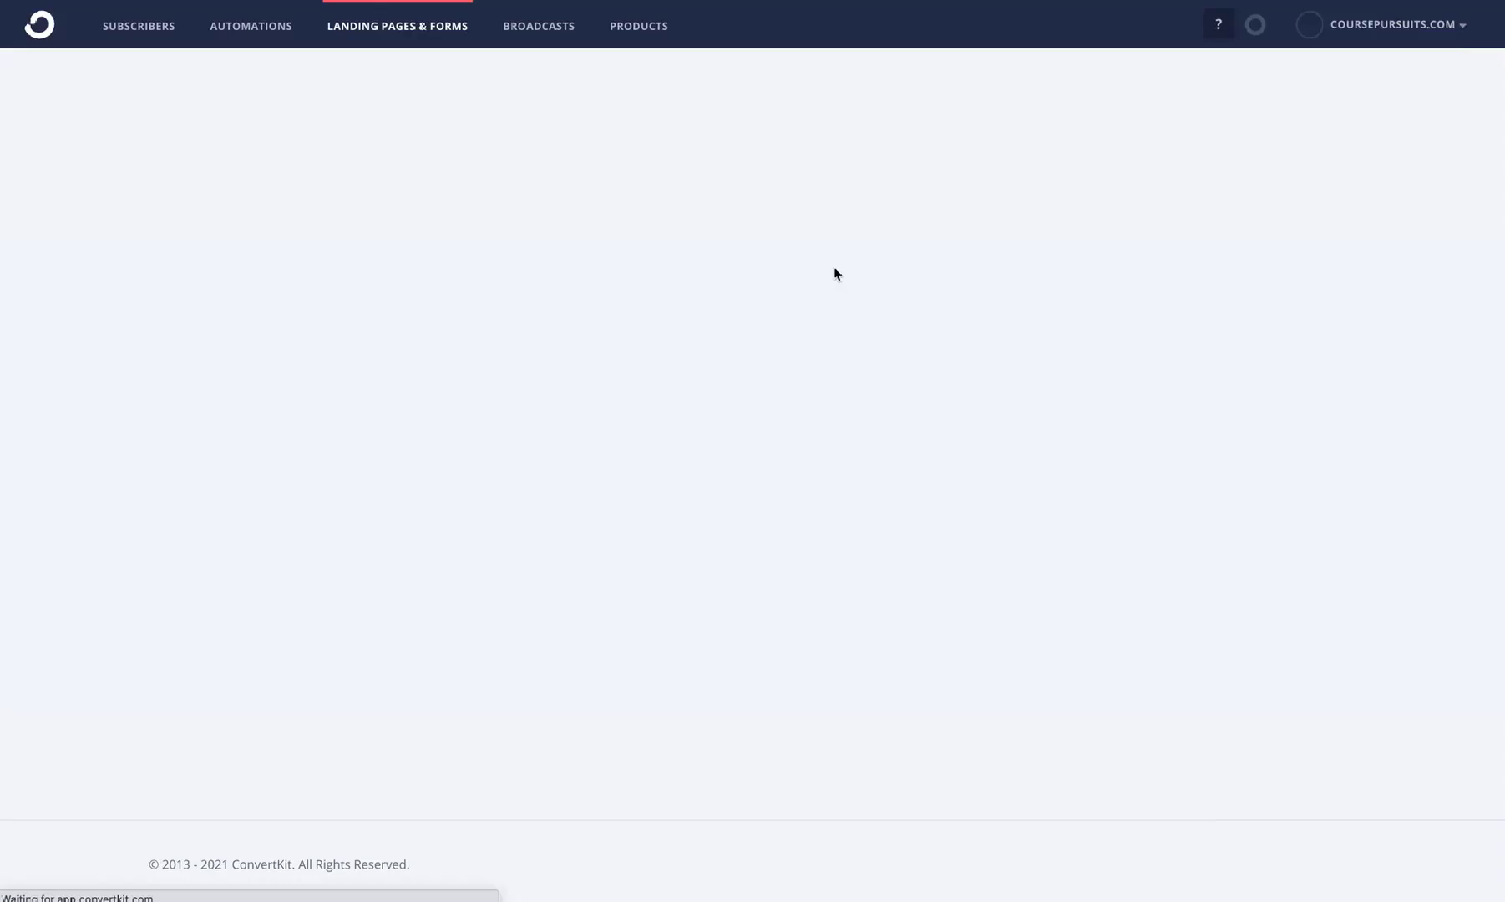
# Replace the intro paragraph above the email field with "Course is launching soon."
pyautogui.scroll(-2, 560, 537)
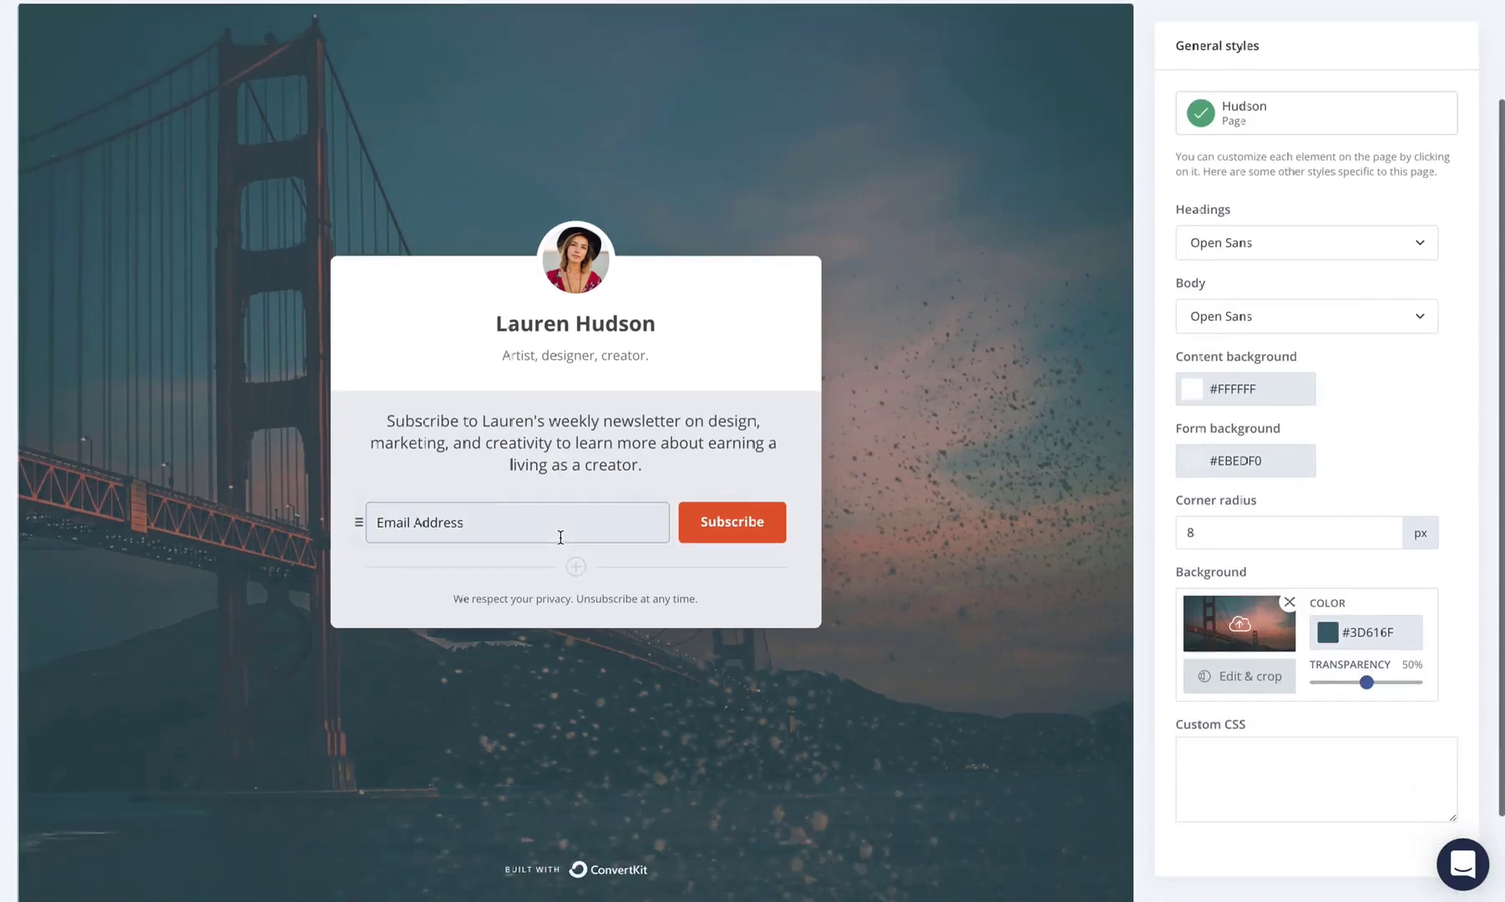
pyautogui.click(389, 424)
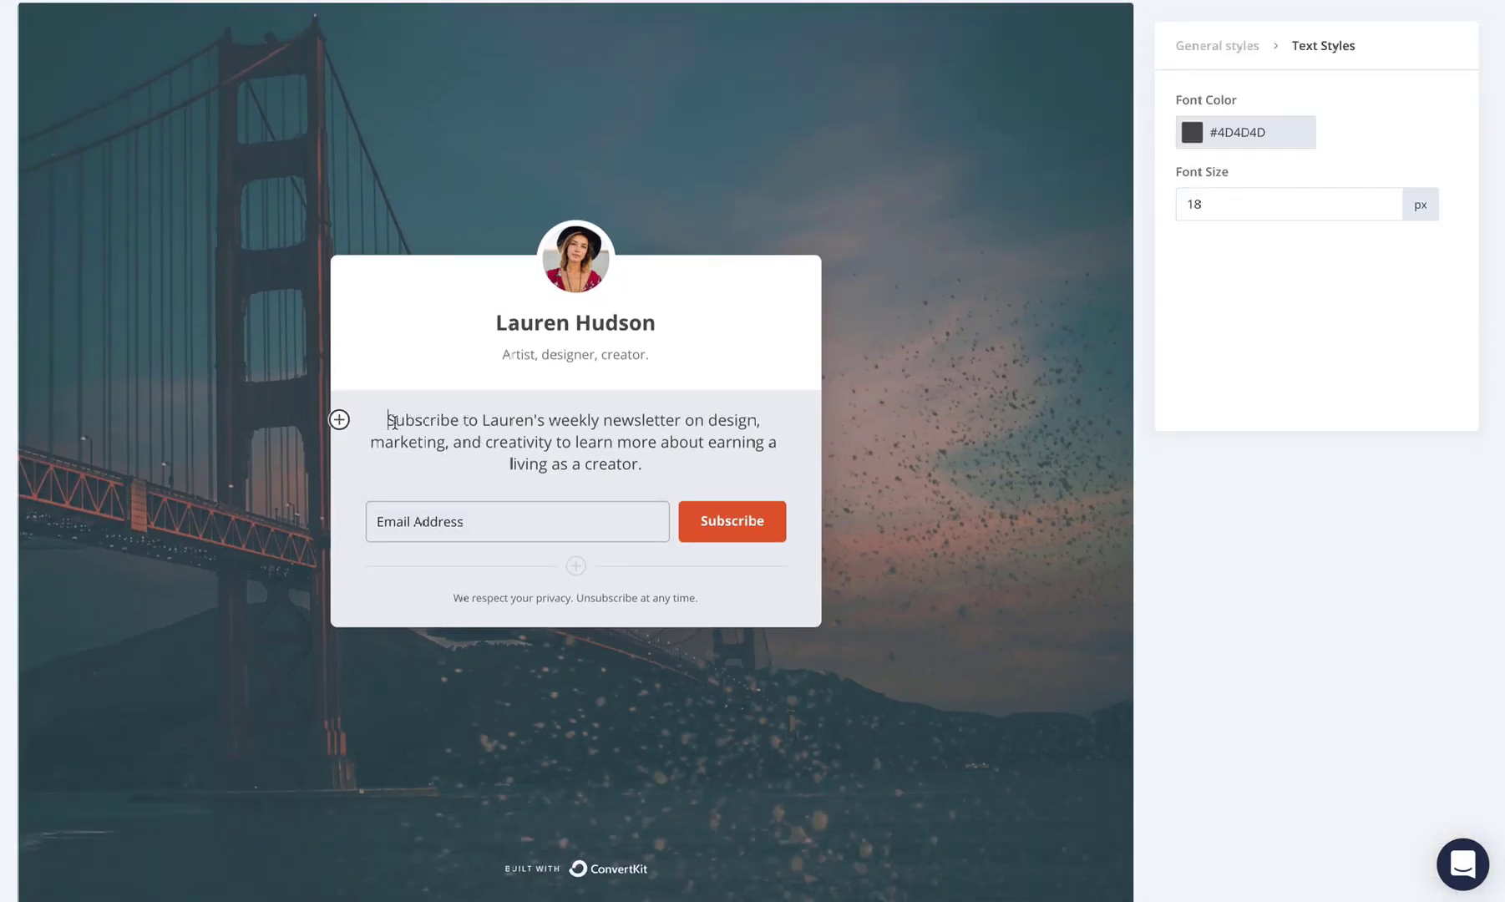
pyautogui.moveTo(671, 457); pyautogui.dragTo(367, 411)
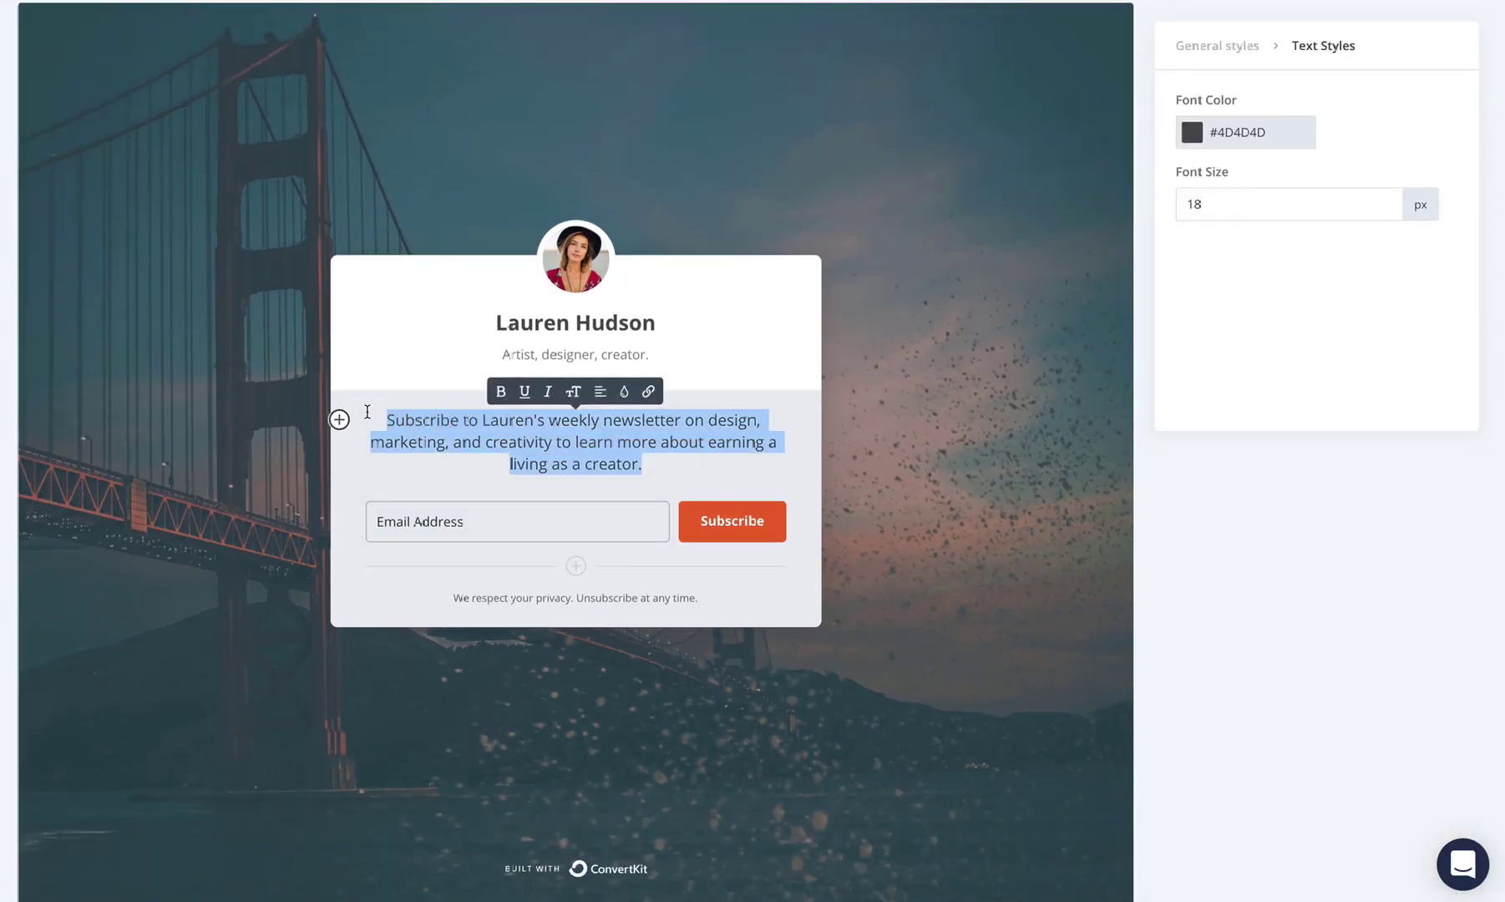
pyautogui.write('Course i')
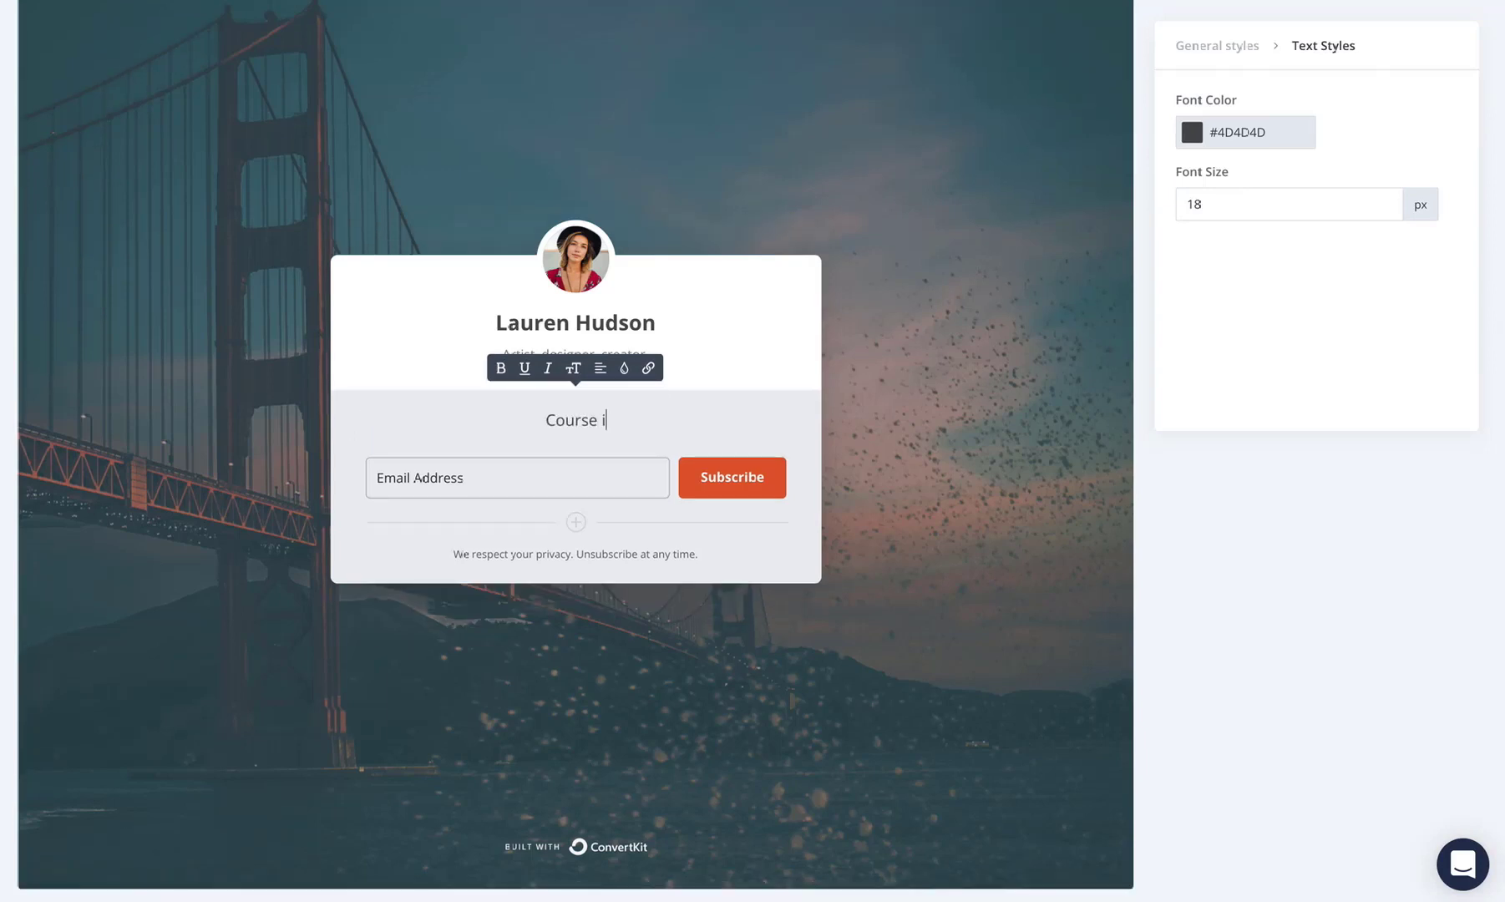
pyautogui.write('s launching in')
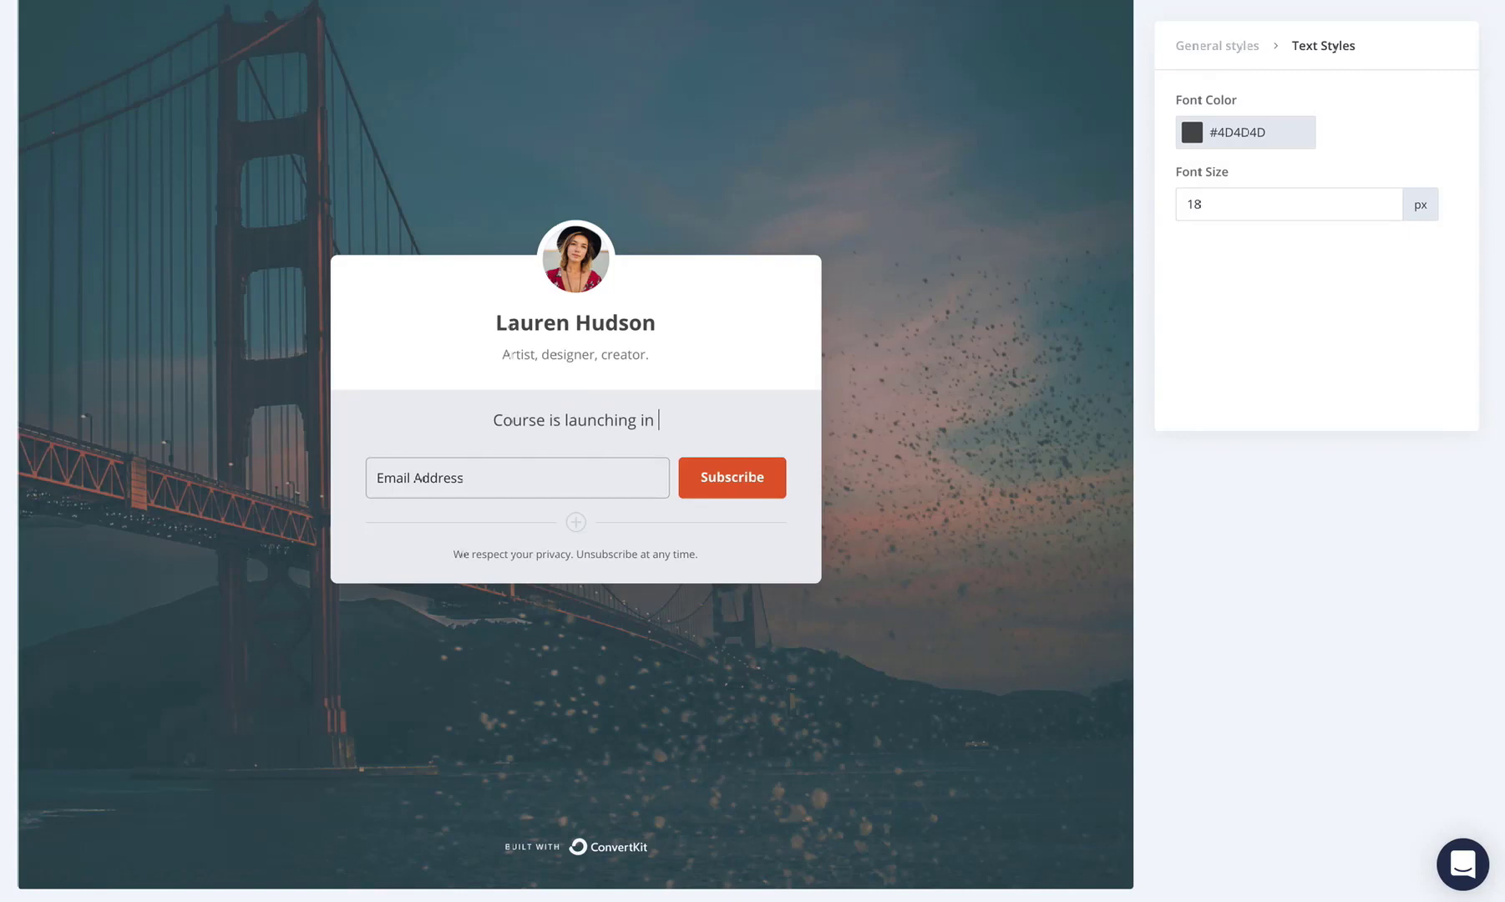
pyautogui.press('BackSpace')
pyautogui.press('BackSpace')
pyautogui.press('BackSpace')
pyautogui.write('soon.')
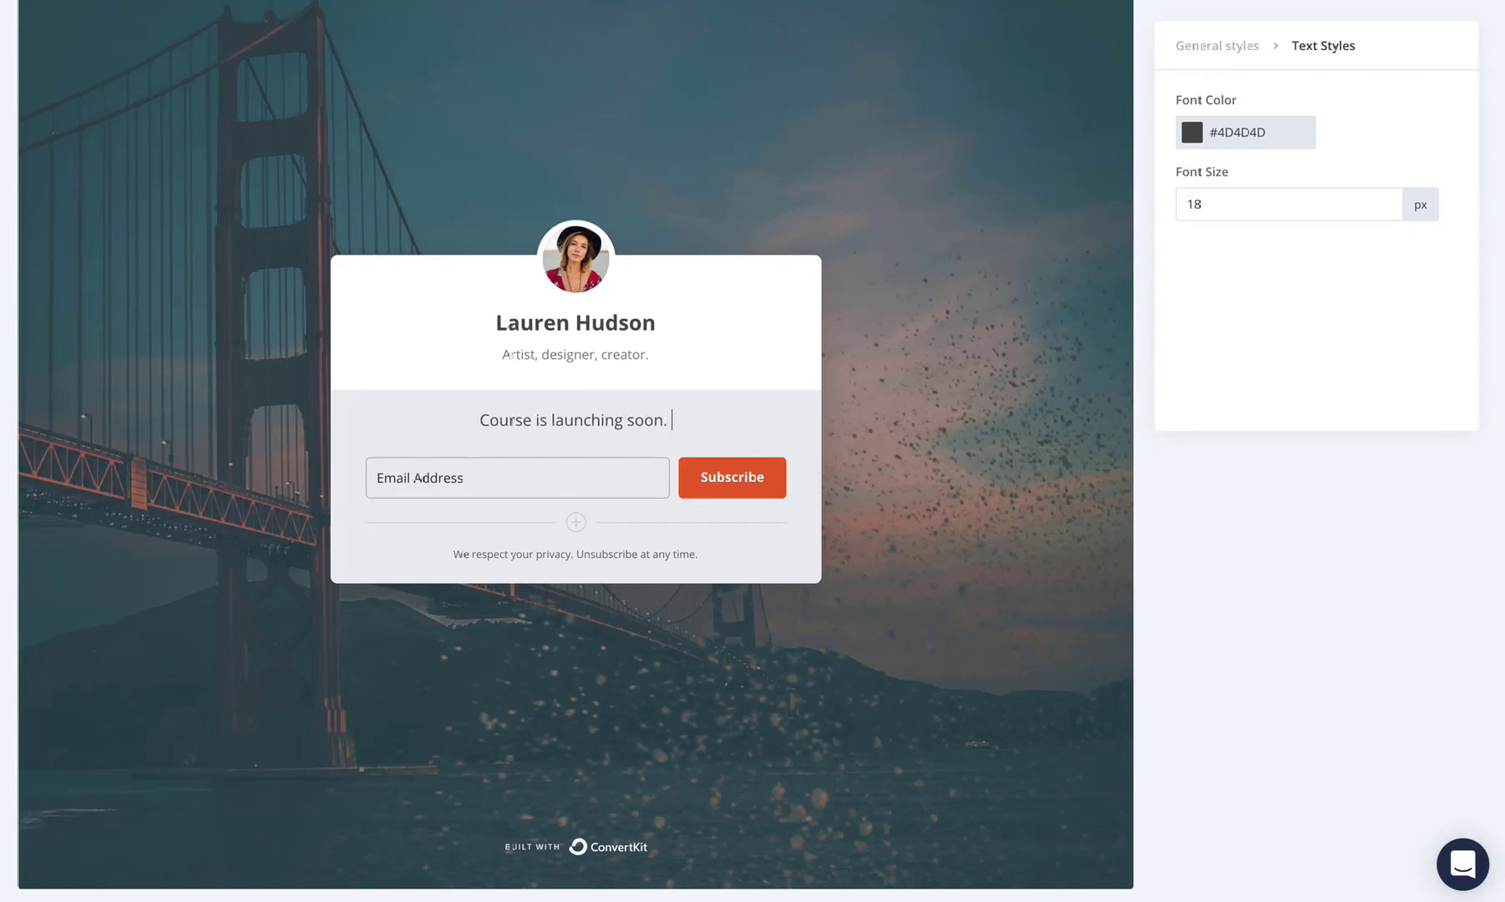
# Add a second line below it reading "Make sure to join the waitlist to know about it as soon as it's available."
pyautogui.press('Return')
pyautogui.write('Make ')
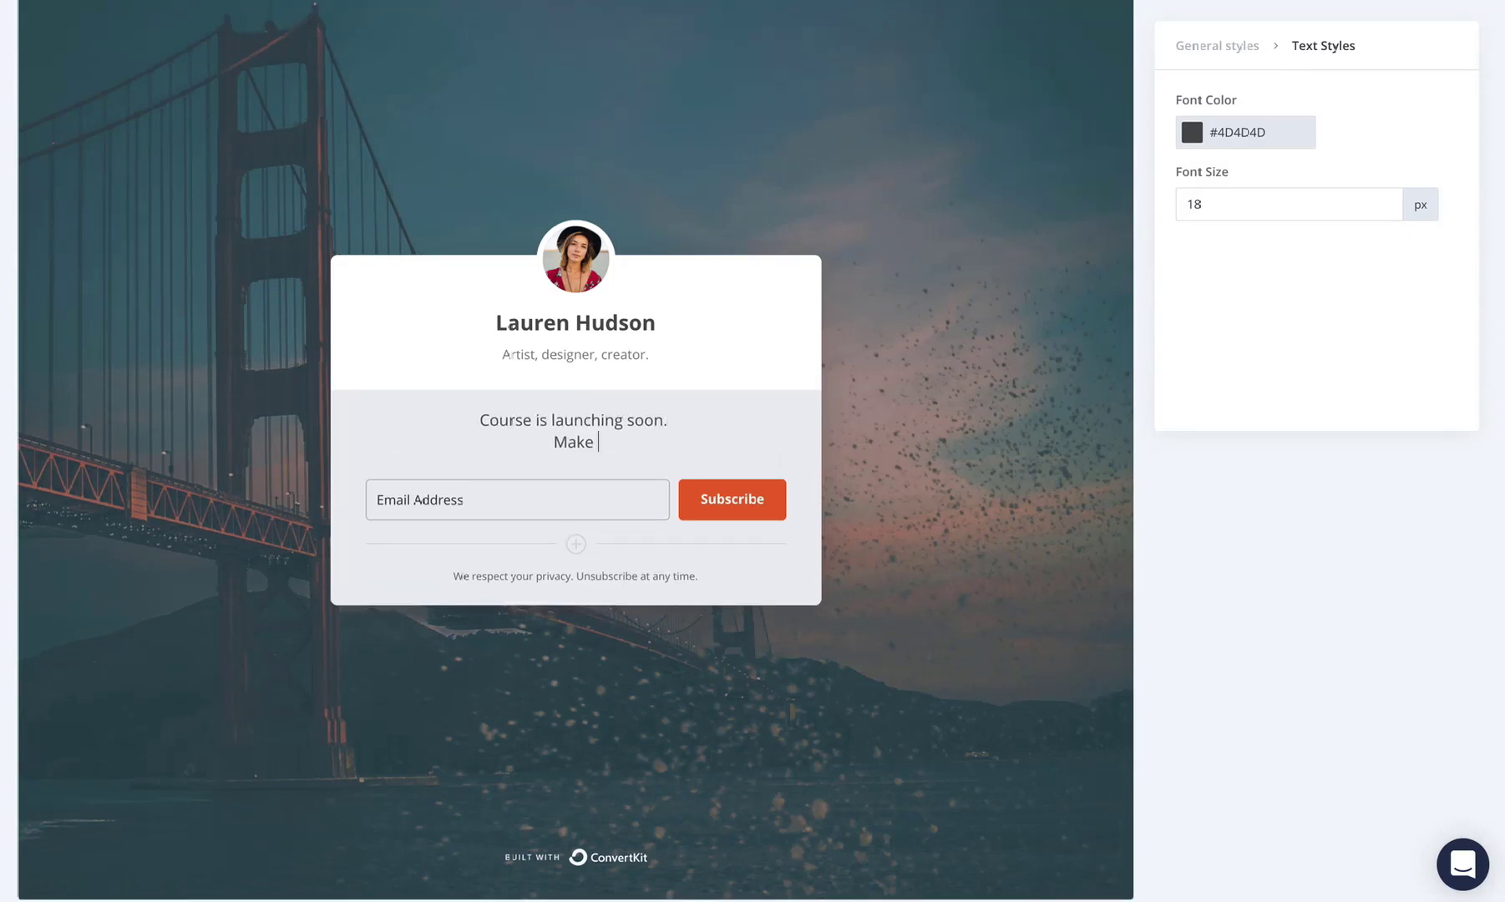
pyautogui.write('sure to join the wait l')
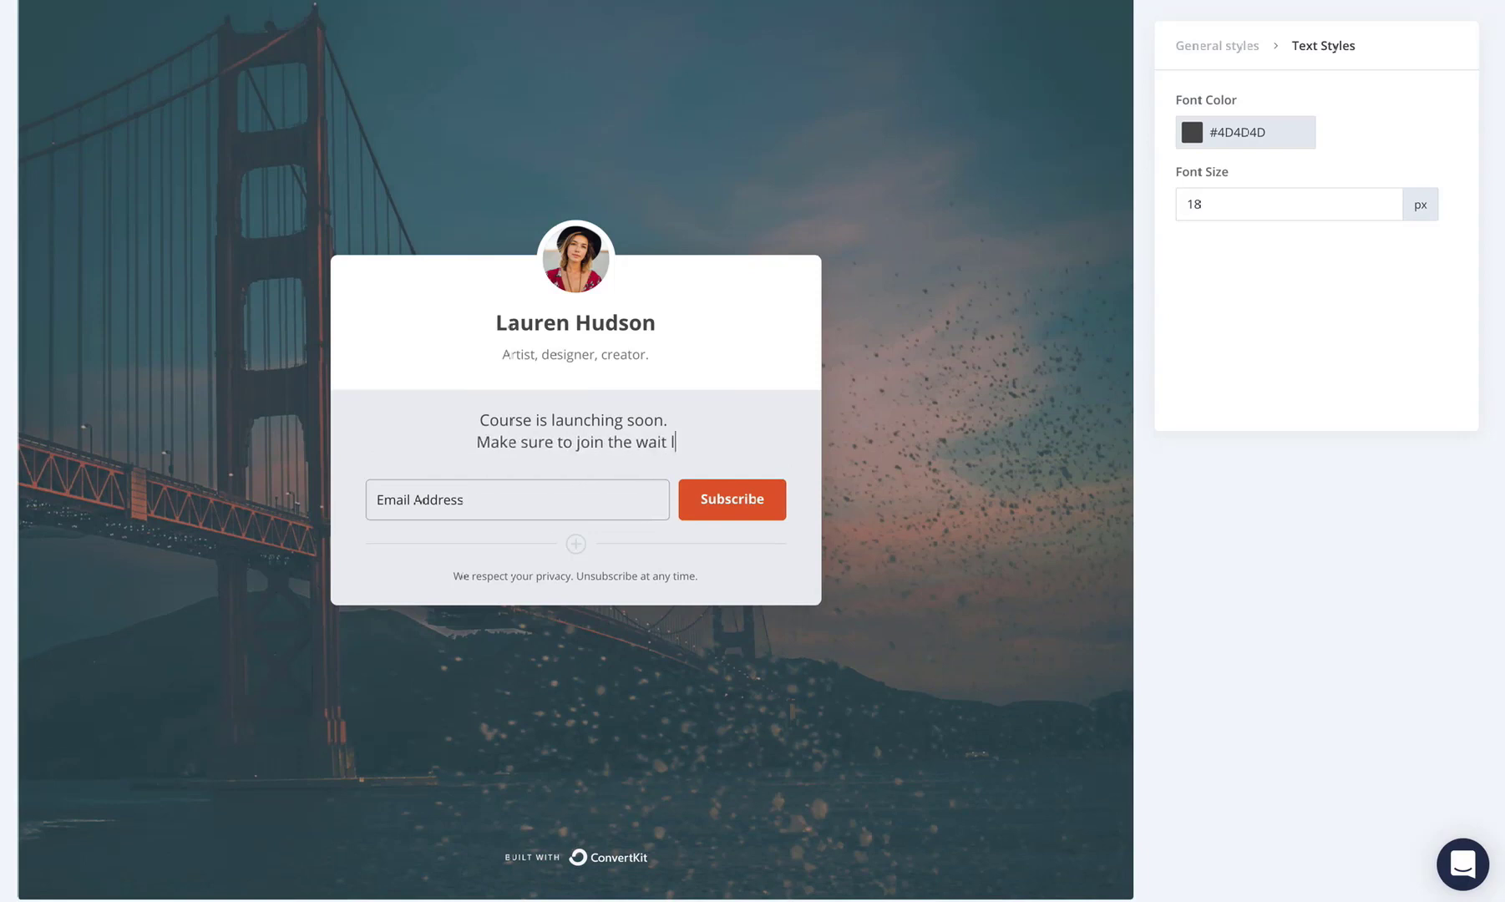
pyautogui.press('BackSpace')
pyautogui.press('BackSpace')
pyautogui.write('list')
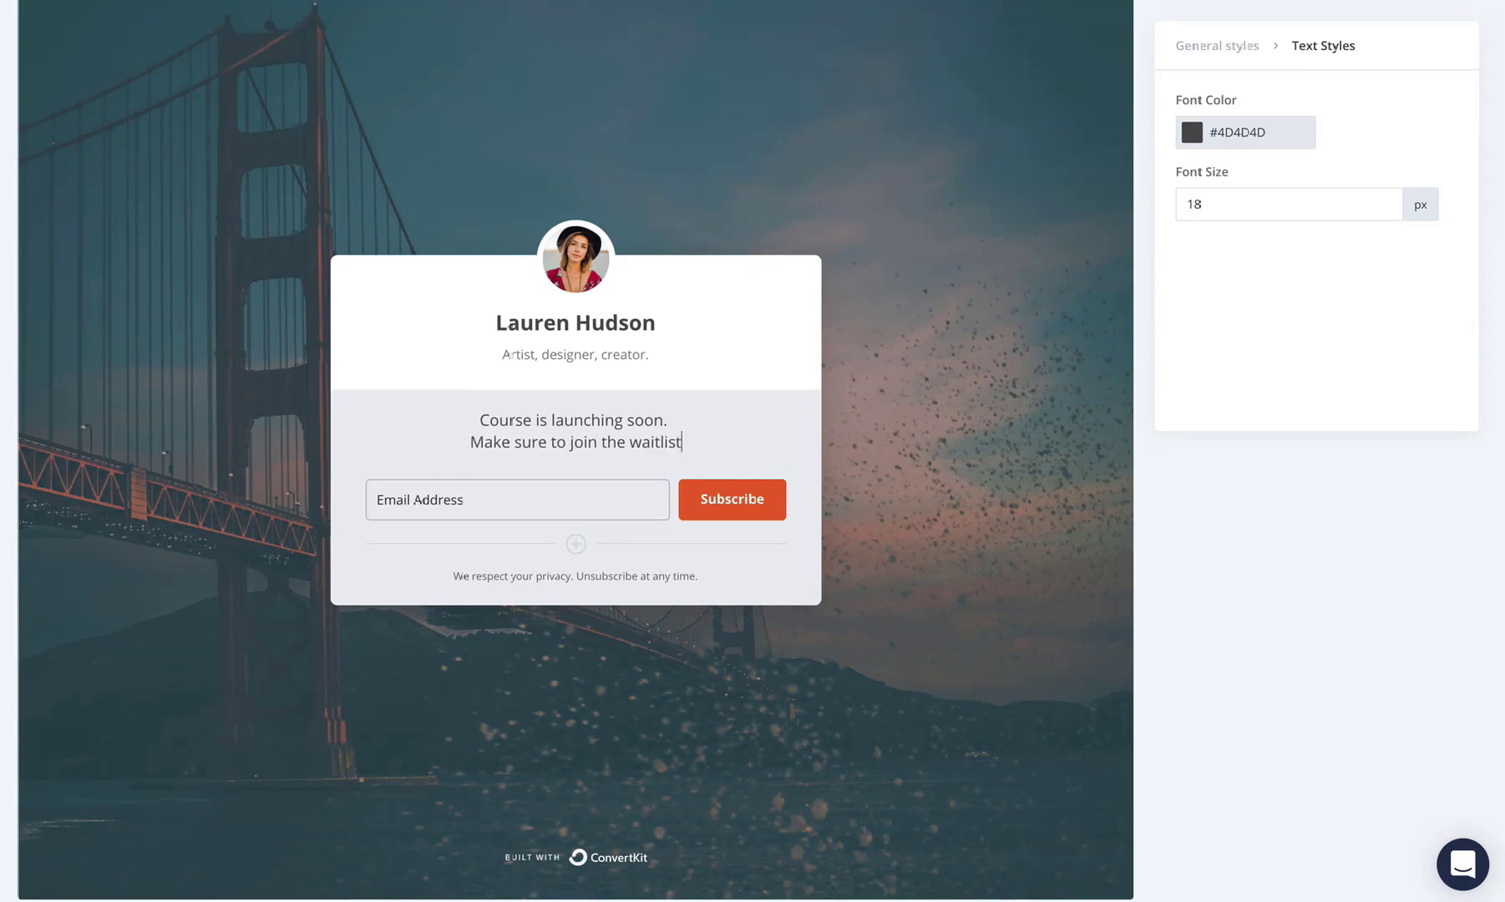
pyautogui.write(' to know ')
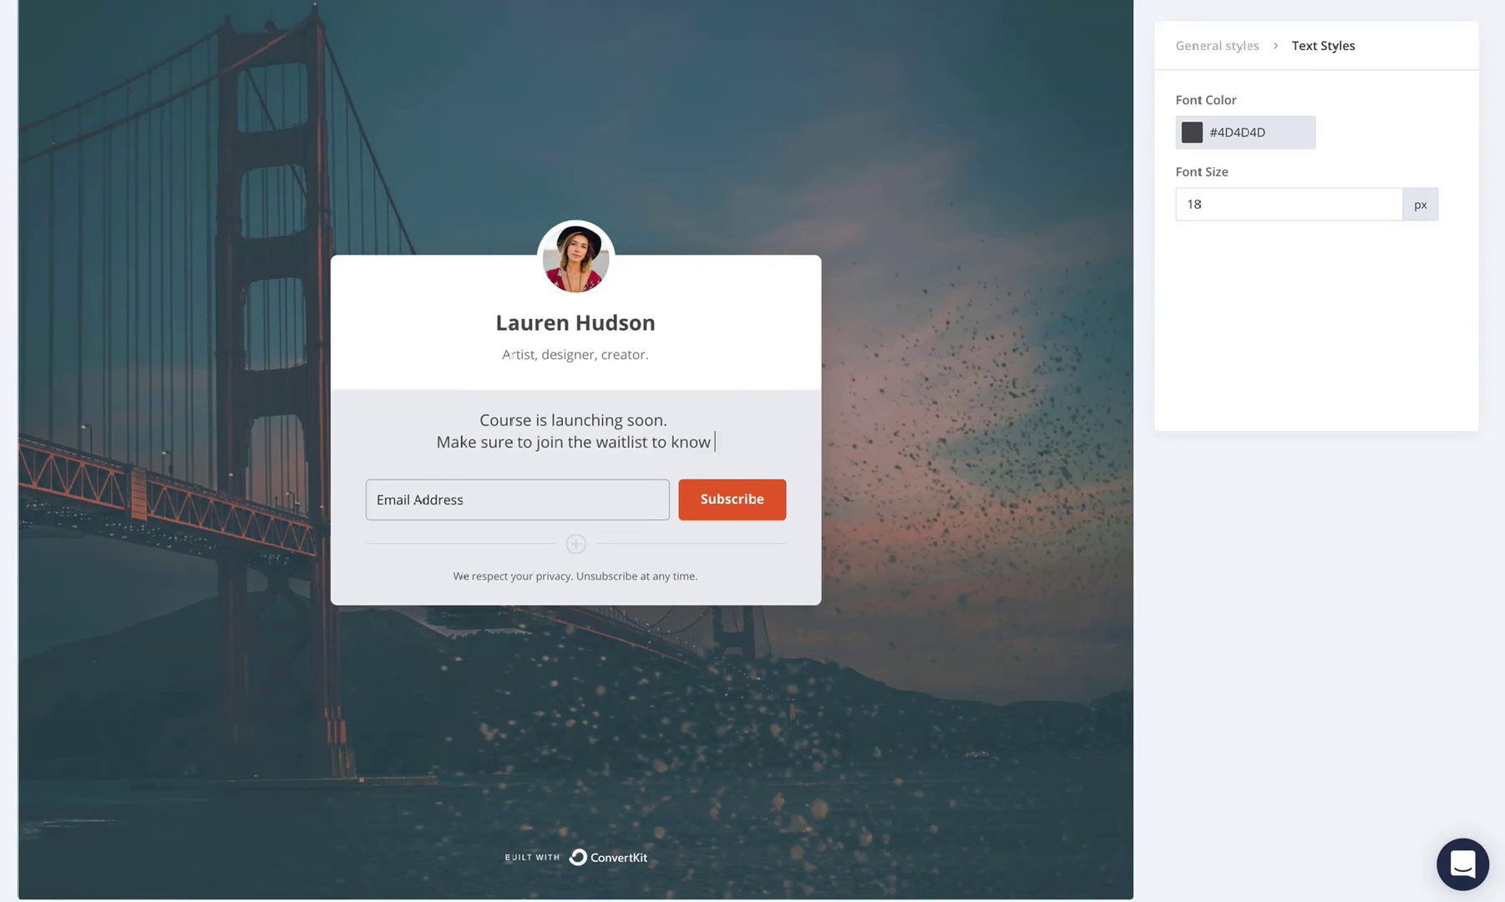
pyautogui.write('about it.')
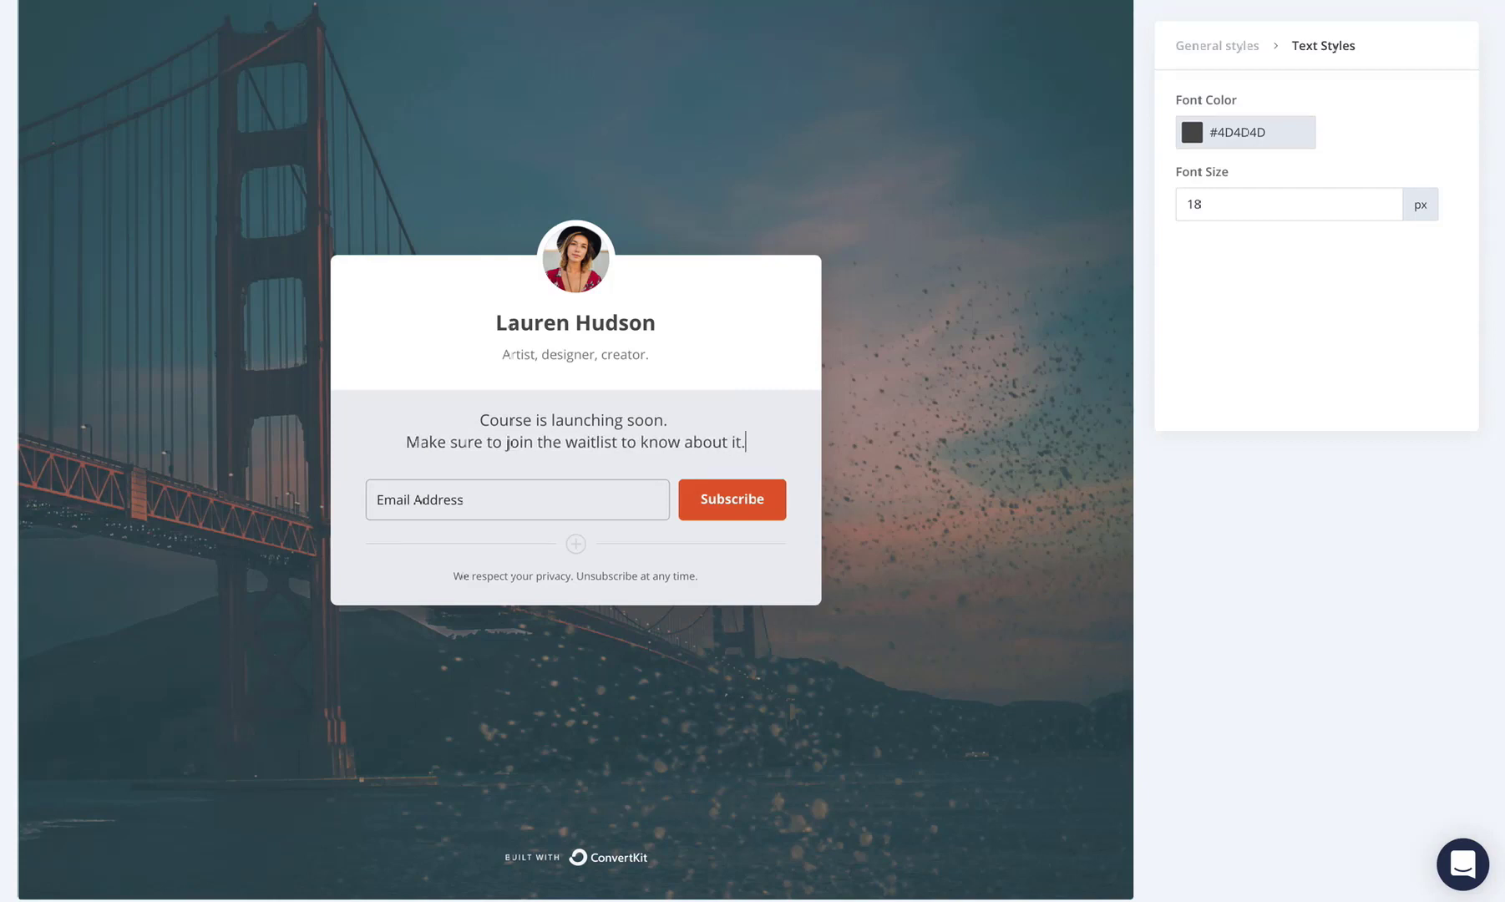
pyautogui.press('BackSpace')
pyautogui.write('as oon')
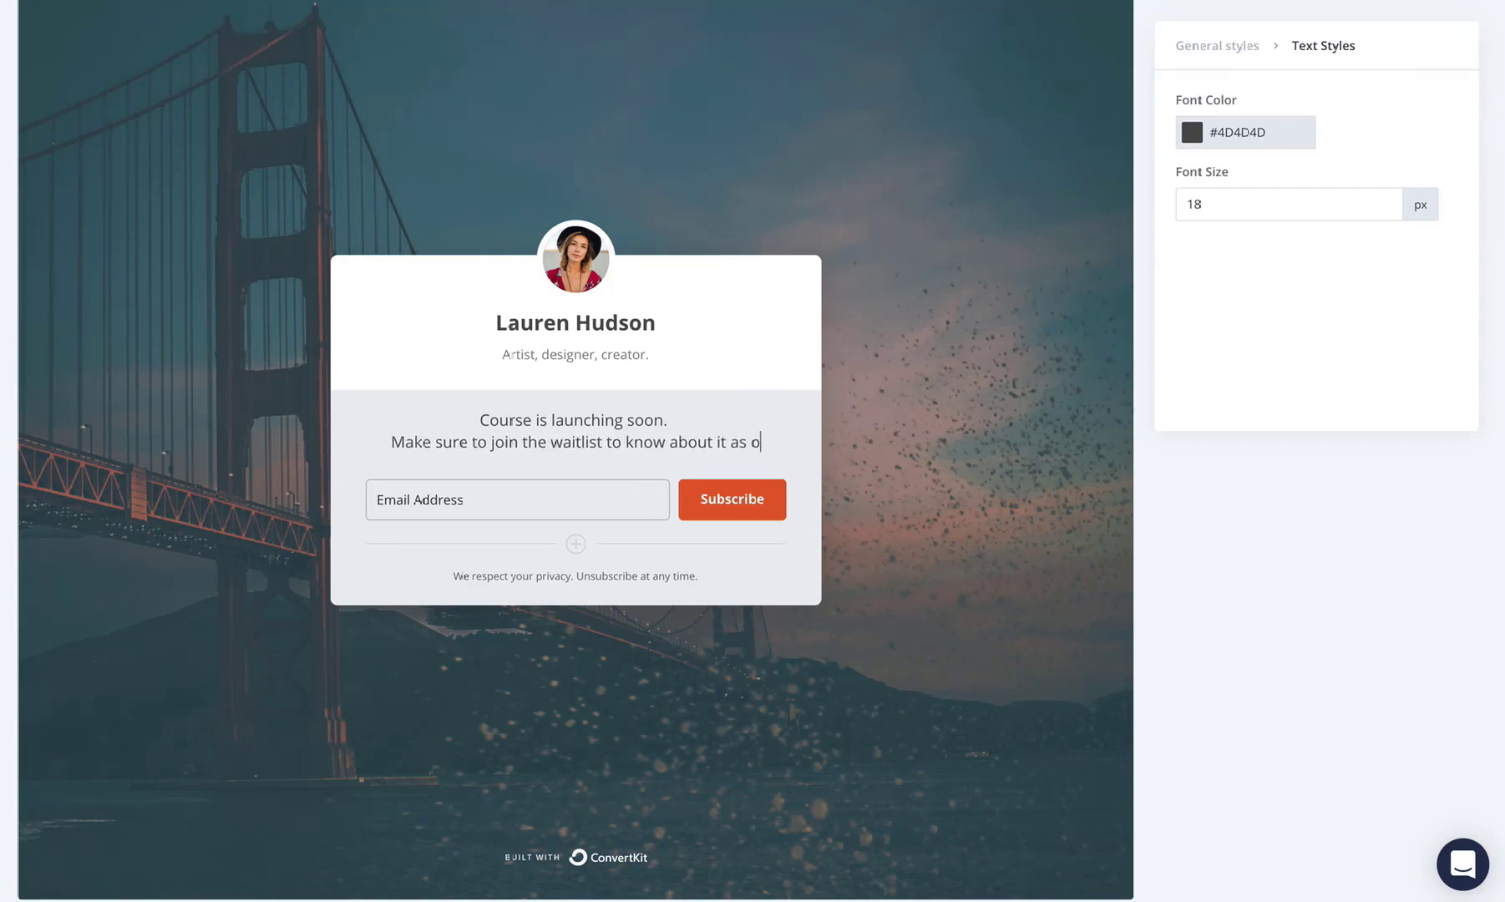
pyautogui.press('BackSpace')
pyautogui.press('BackSpace')
pyautogui.press('BackSpace')
pyautogui.press('BackSpace')
pyautogui.write('soon ')
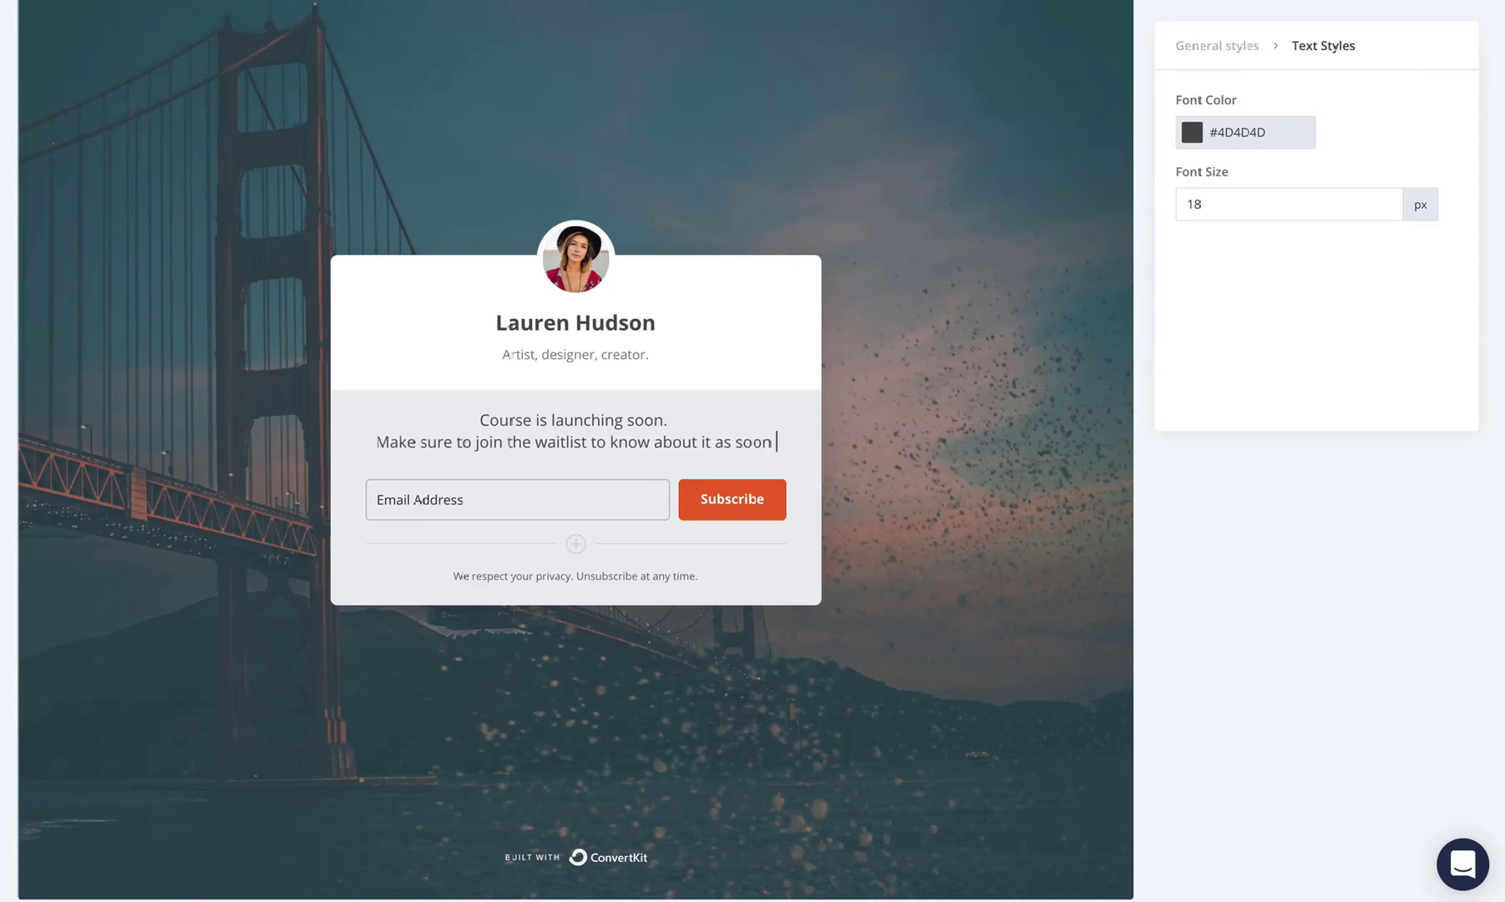
pyautogui.write("as it's available.")
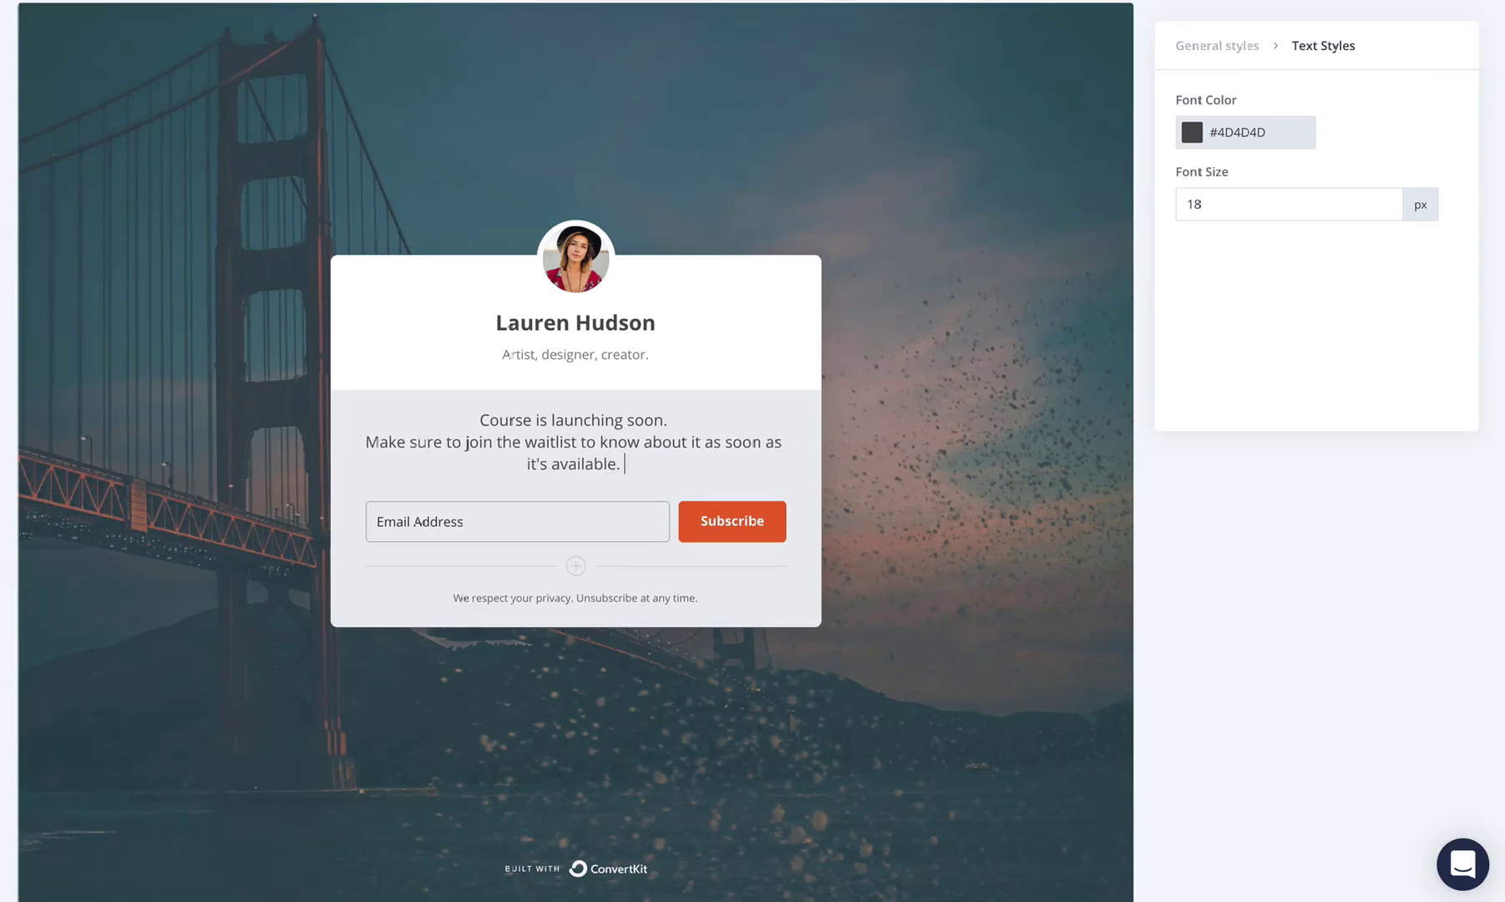
# Insert a countdown timer on a blank line between the launch sentence and the waitlist sentence, and close its settings
pyautogui.click(733, 413)
pyautogui.press('Return')
pyautogui.press('Return')
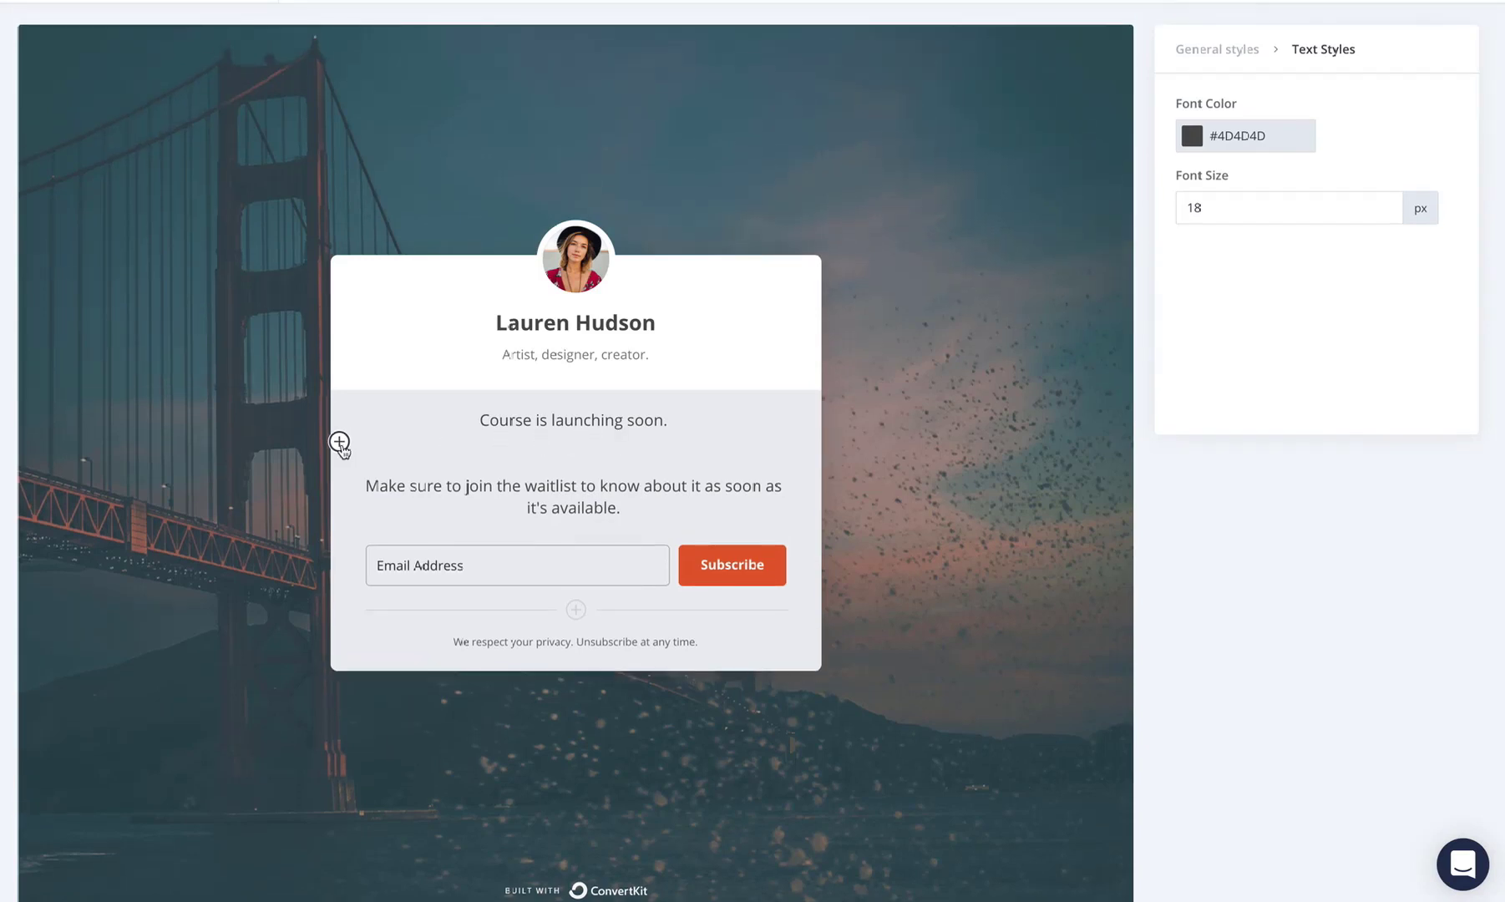
pyautogui.click(340, 443)
pyautogui.scroll(-3, 406, 568)
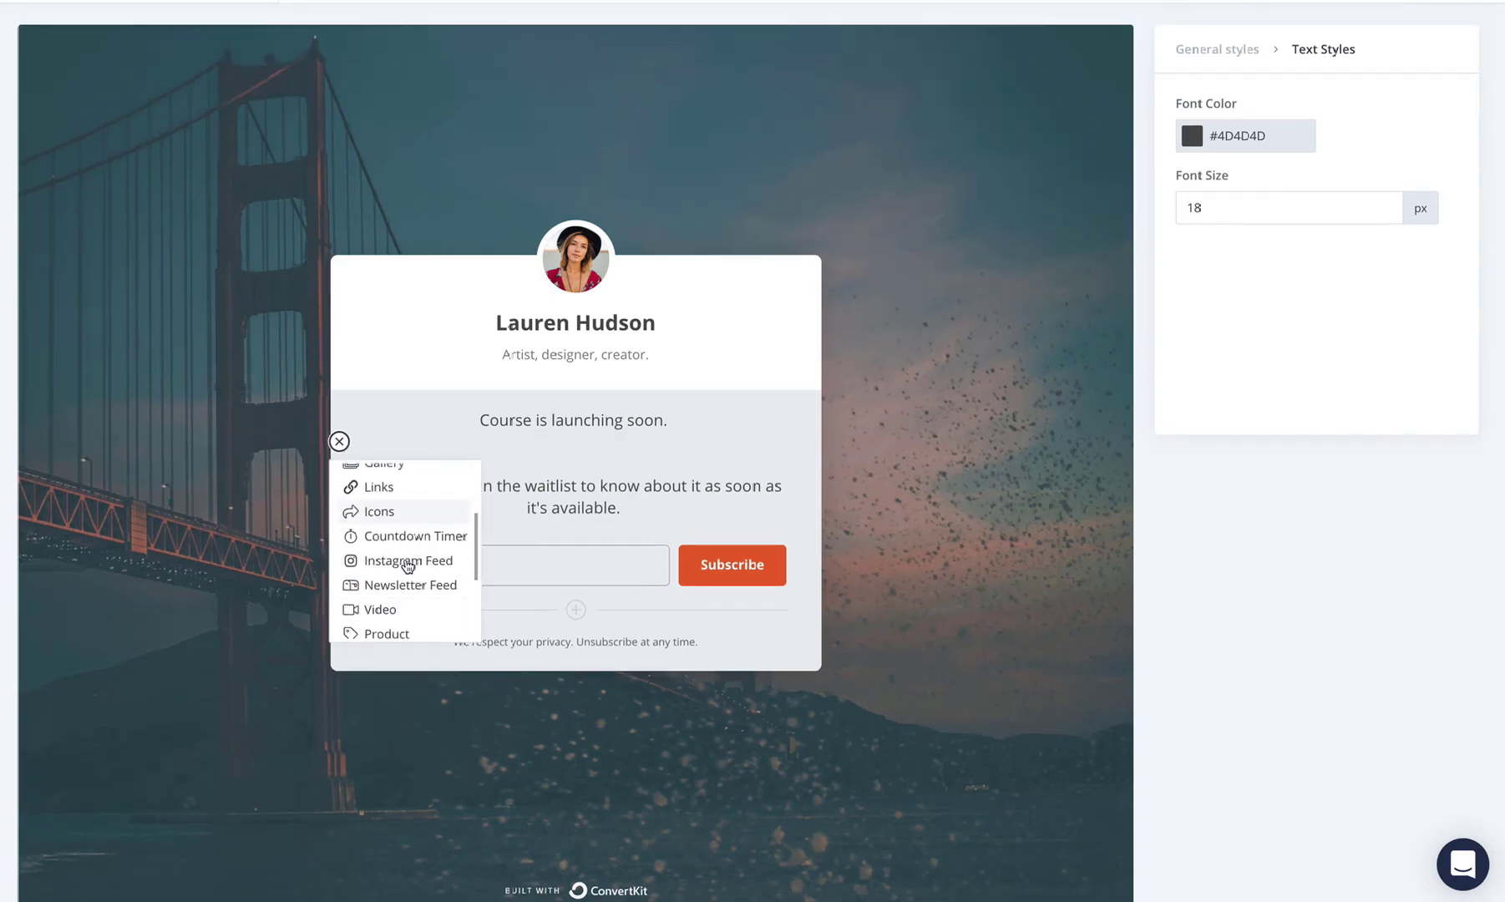
pyautogui.click(416, 537)
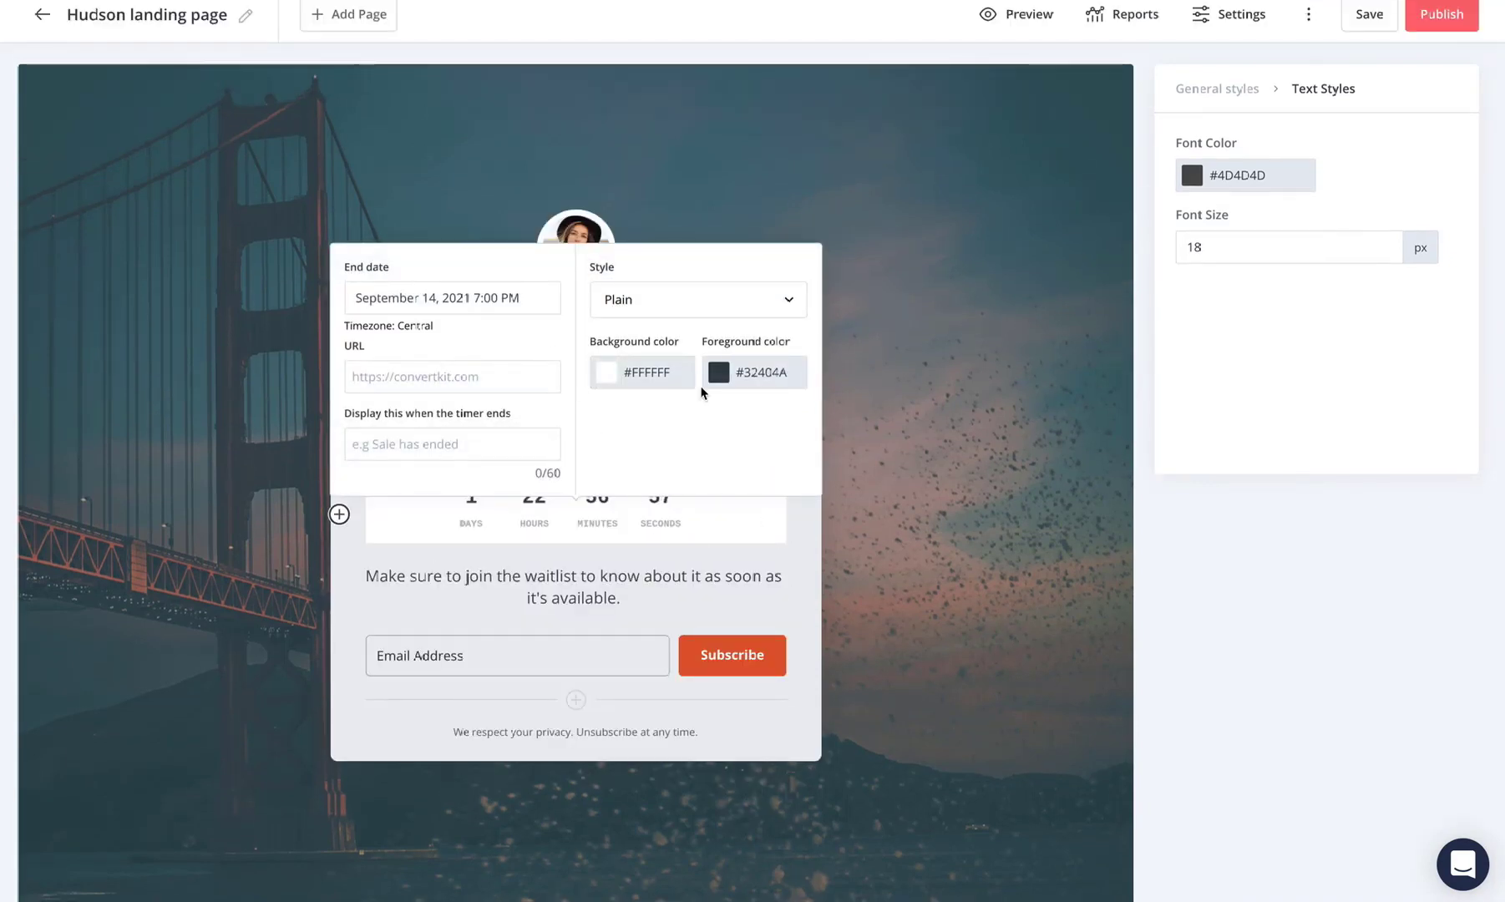
pyautogui.click(900, 595)
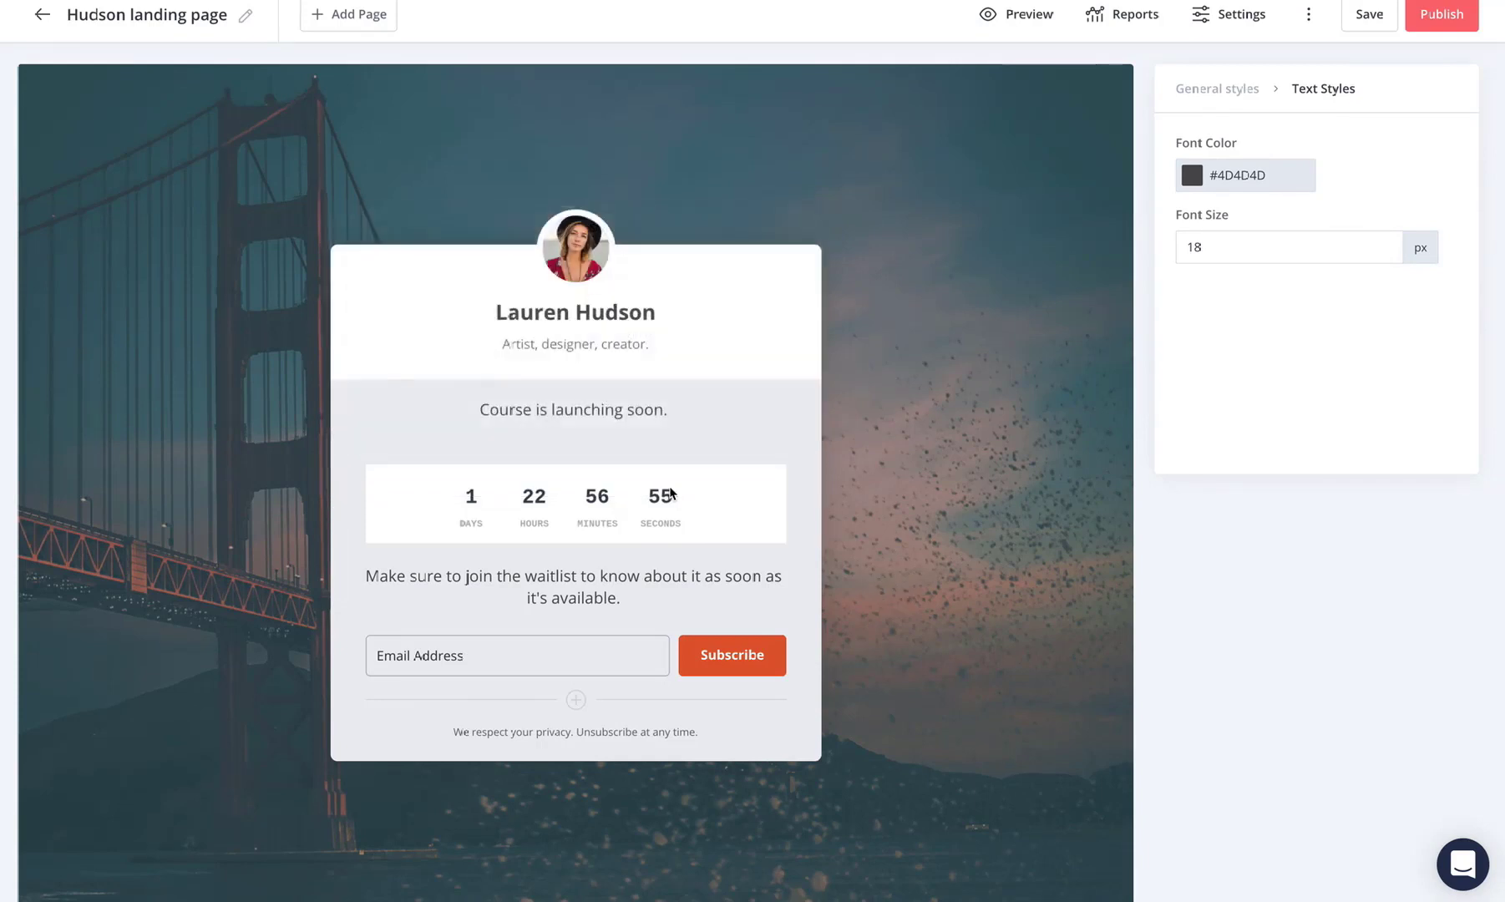
# Review the landing page countdown timer's style and color settings, and close them
pyautogui.scroll(-2, 664, 491)
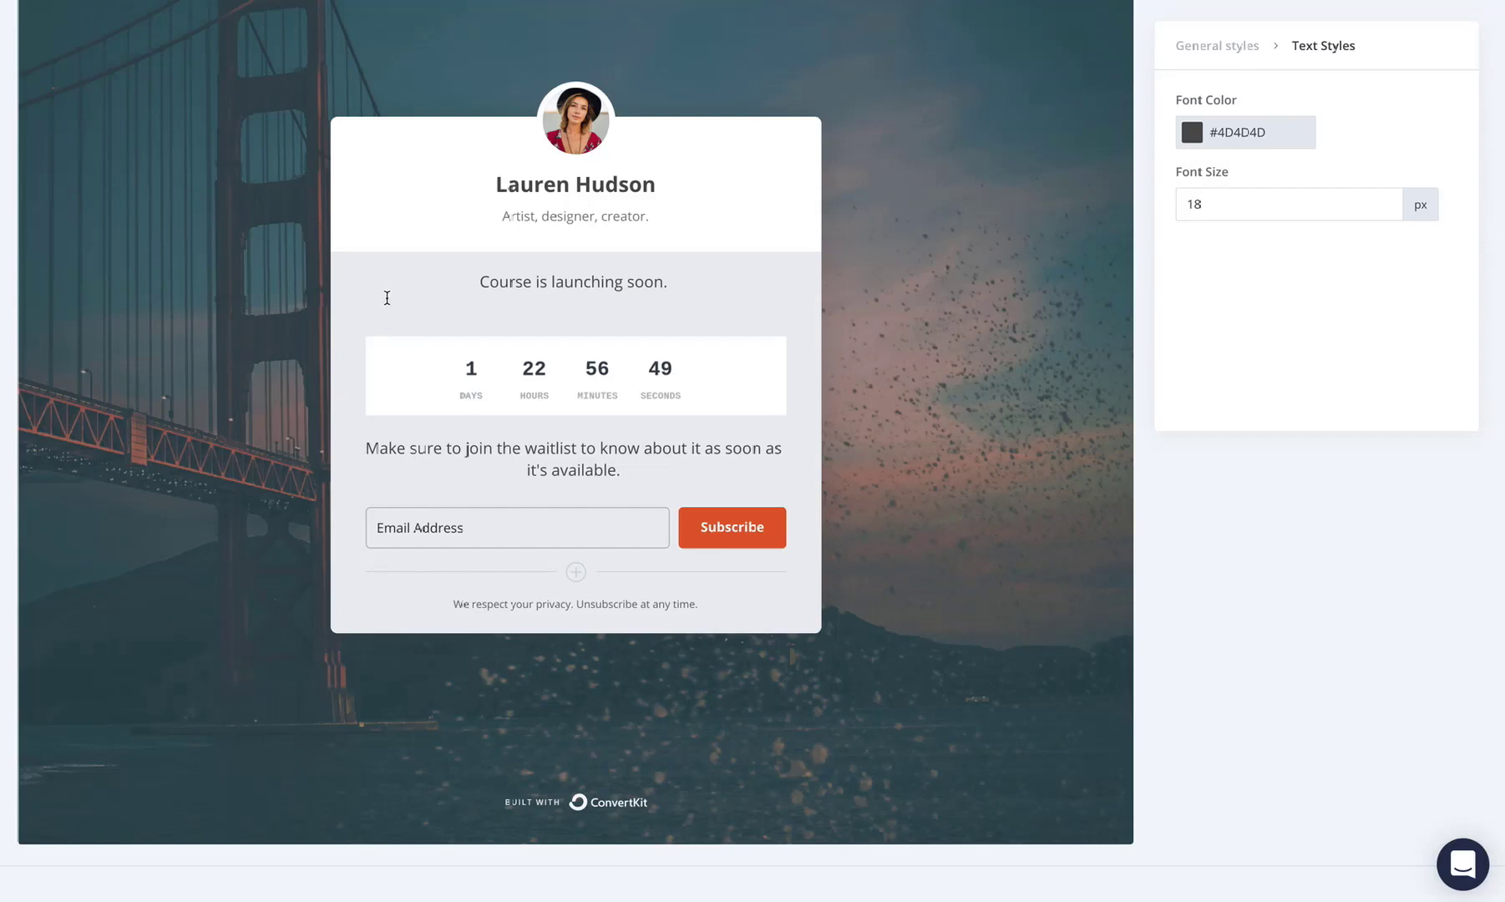
pyautogui.scroll(1, 664, 358)
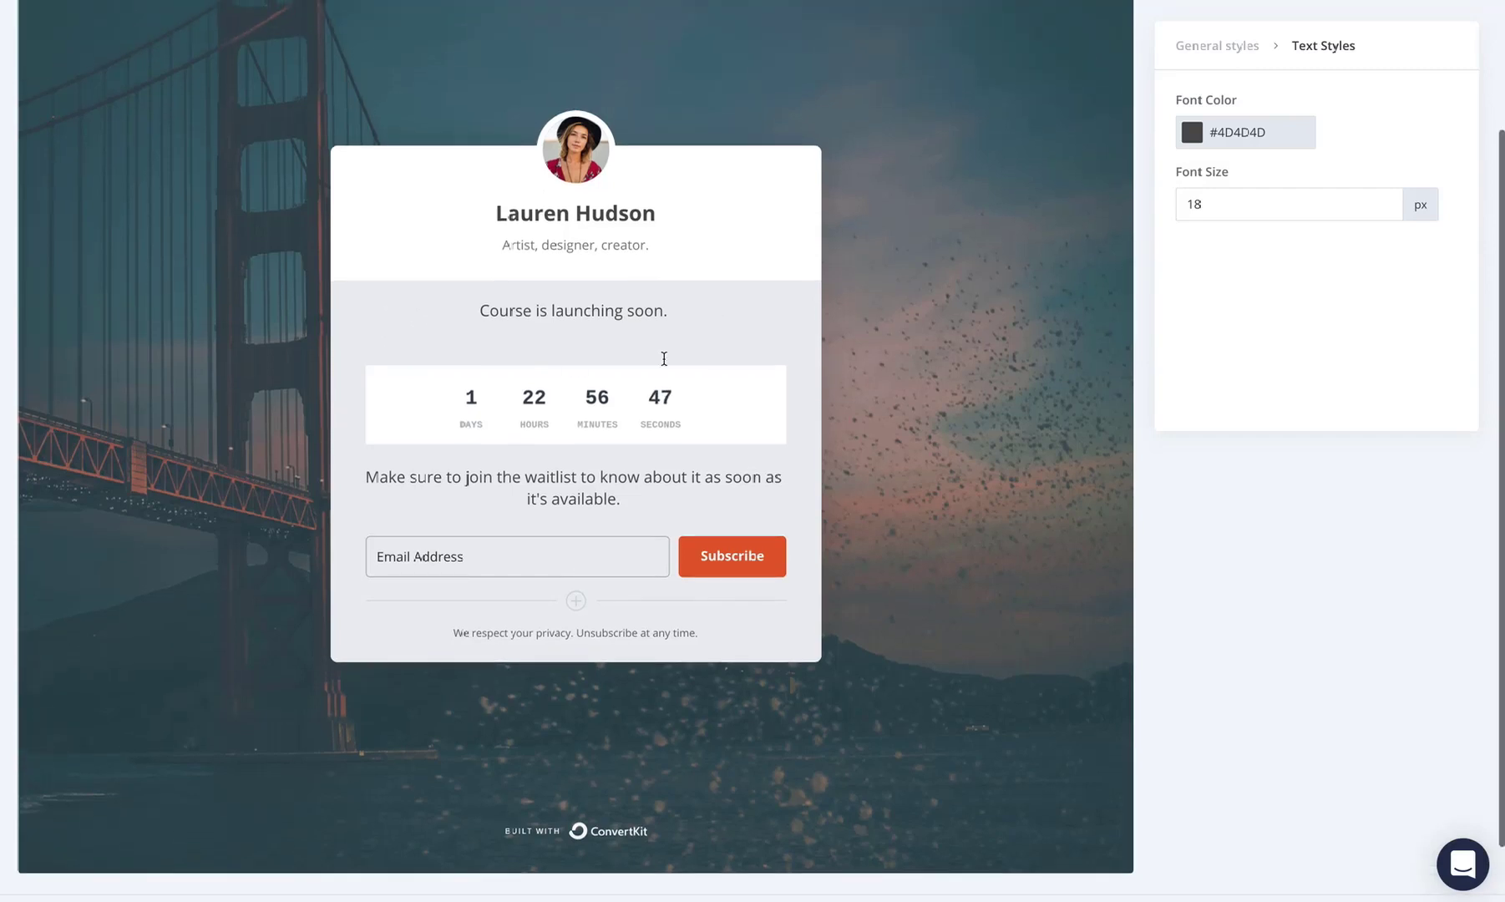
pyautogui.click(674, 399)
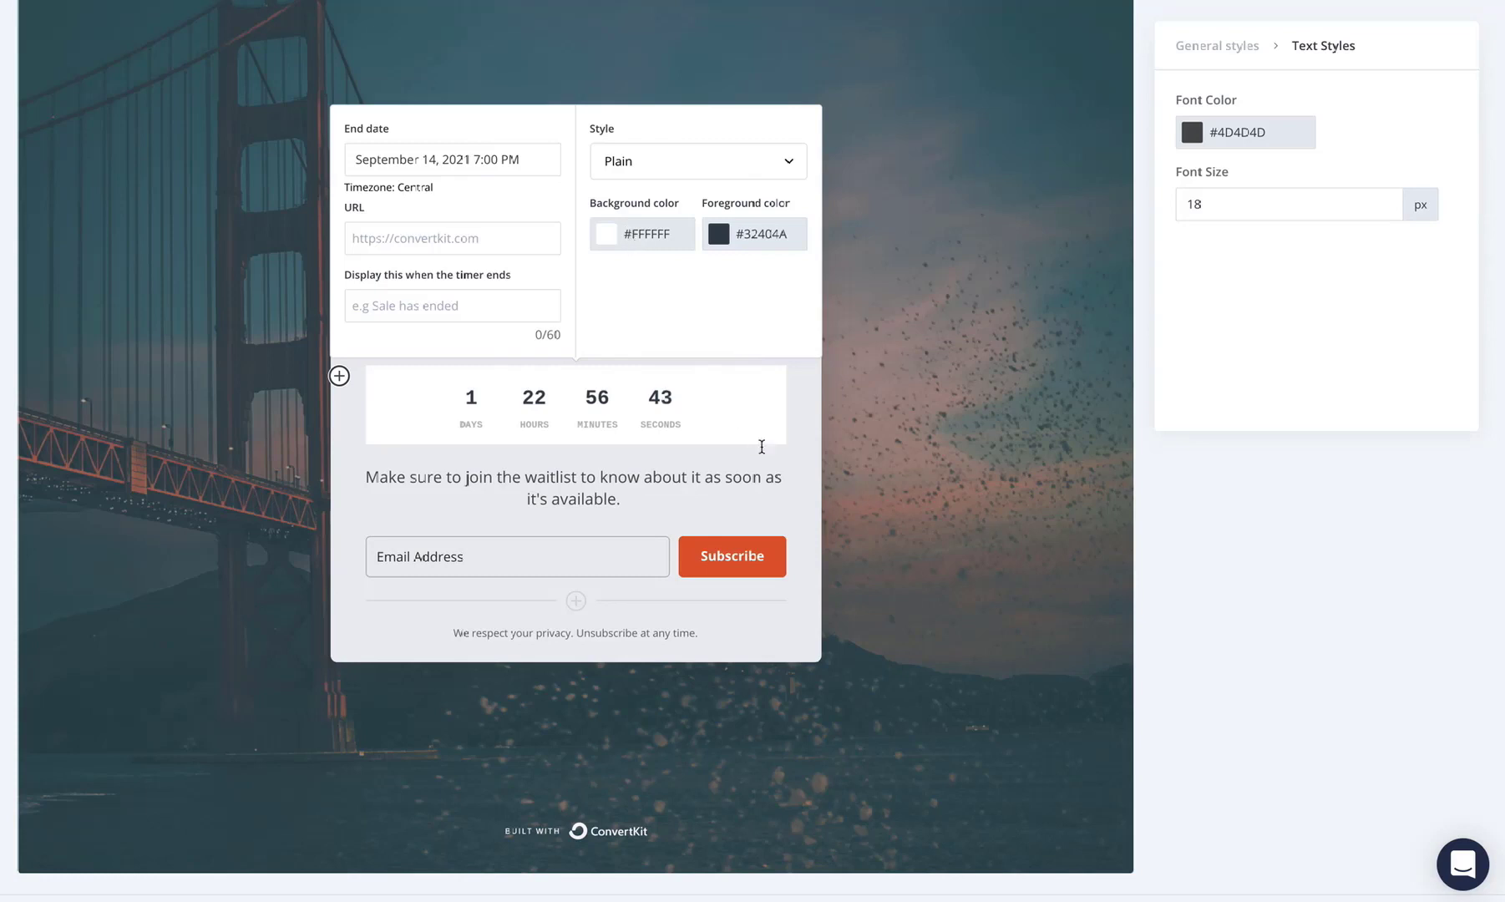
pyautogui.click(850, 464)
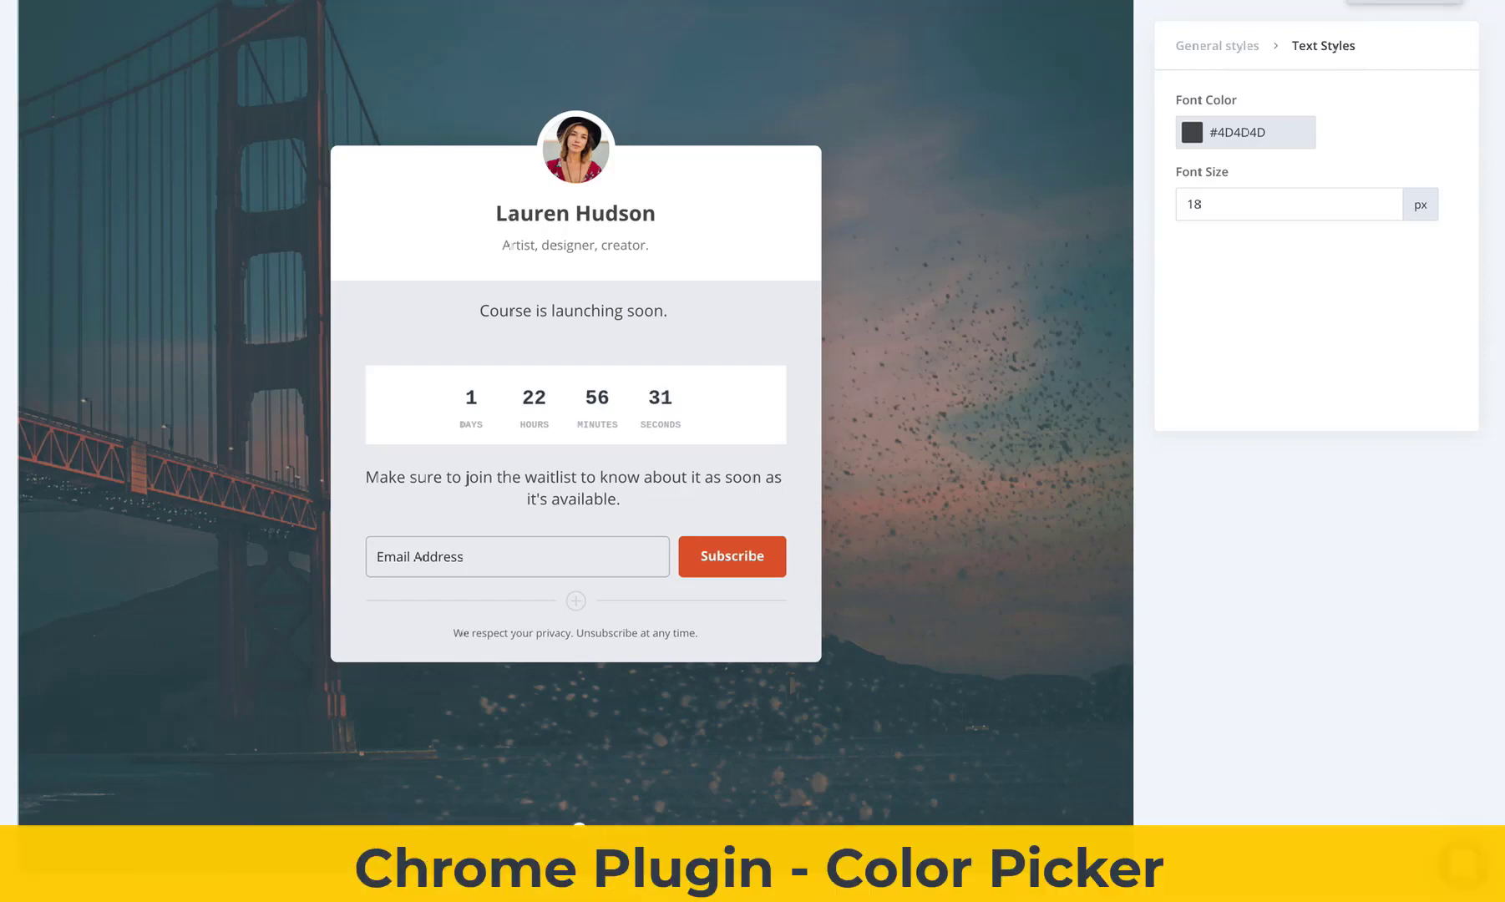
# Sample the form's grey background color beside the launch sentence with the Color Picker browser extension
pyautogui.click(1346, 0)
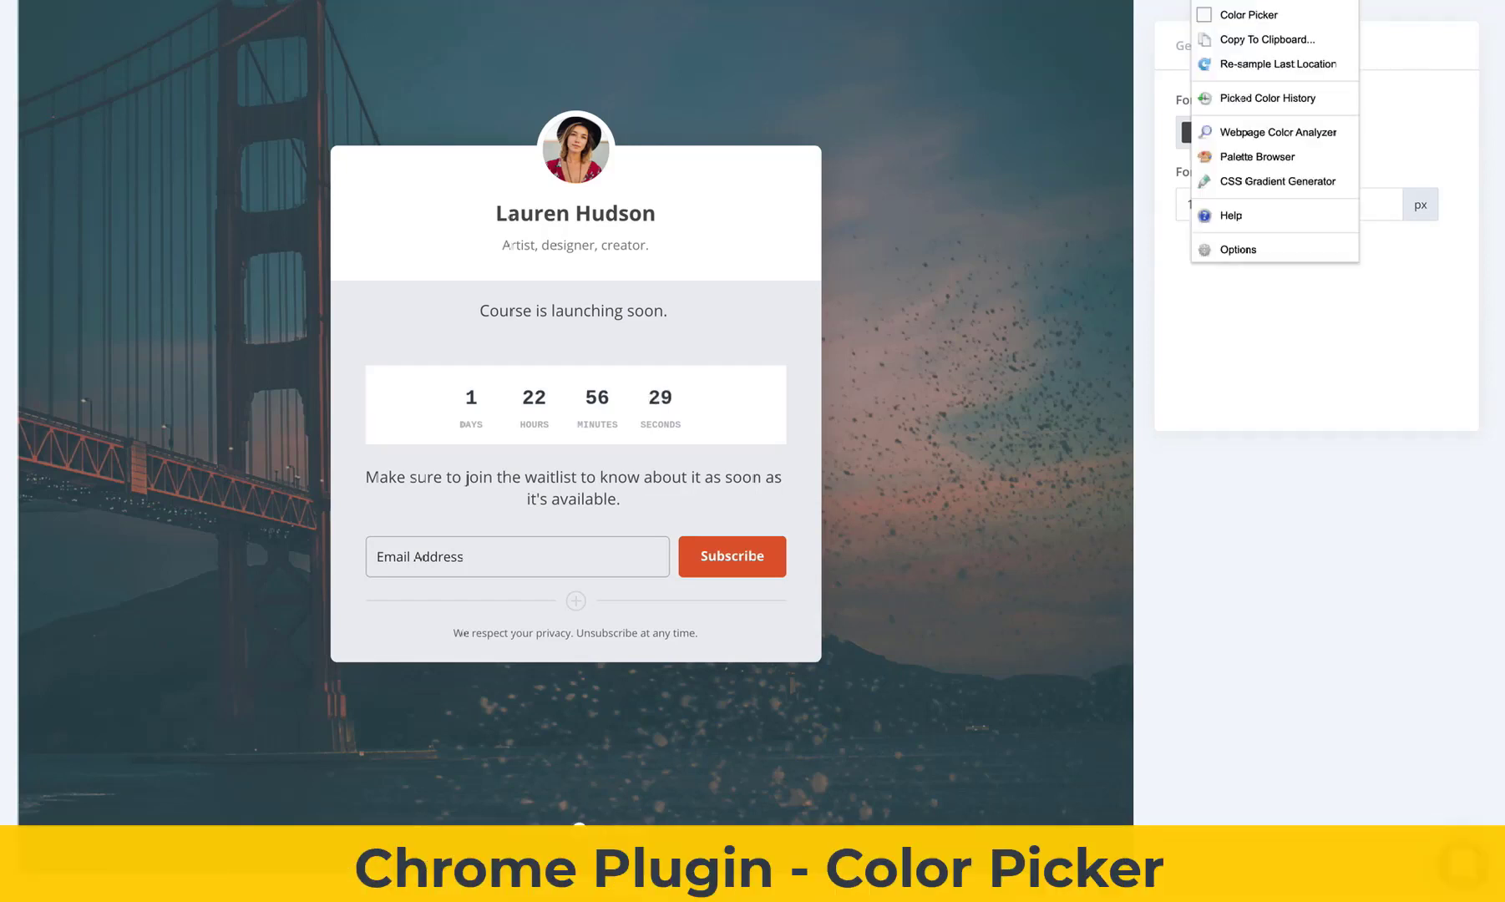
pyautogui.click(1248, 14)
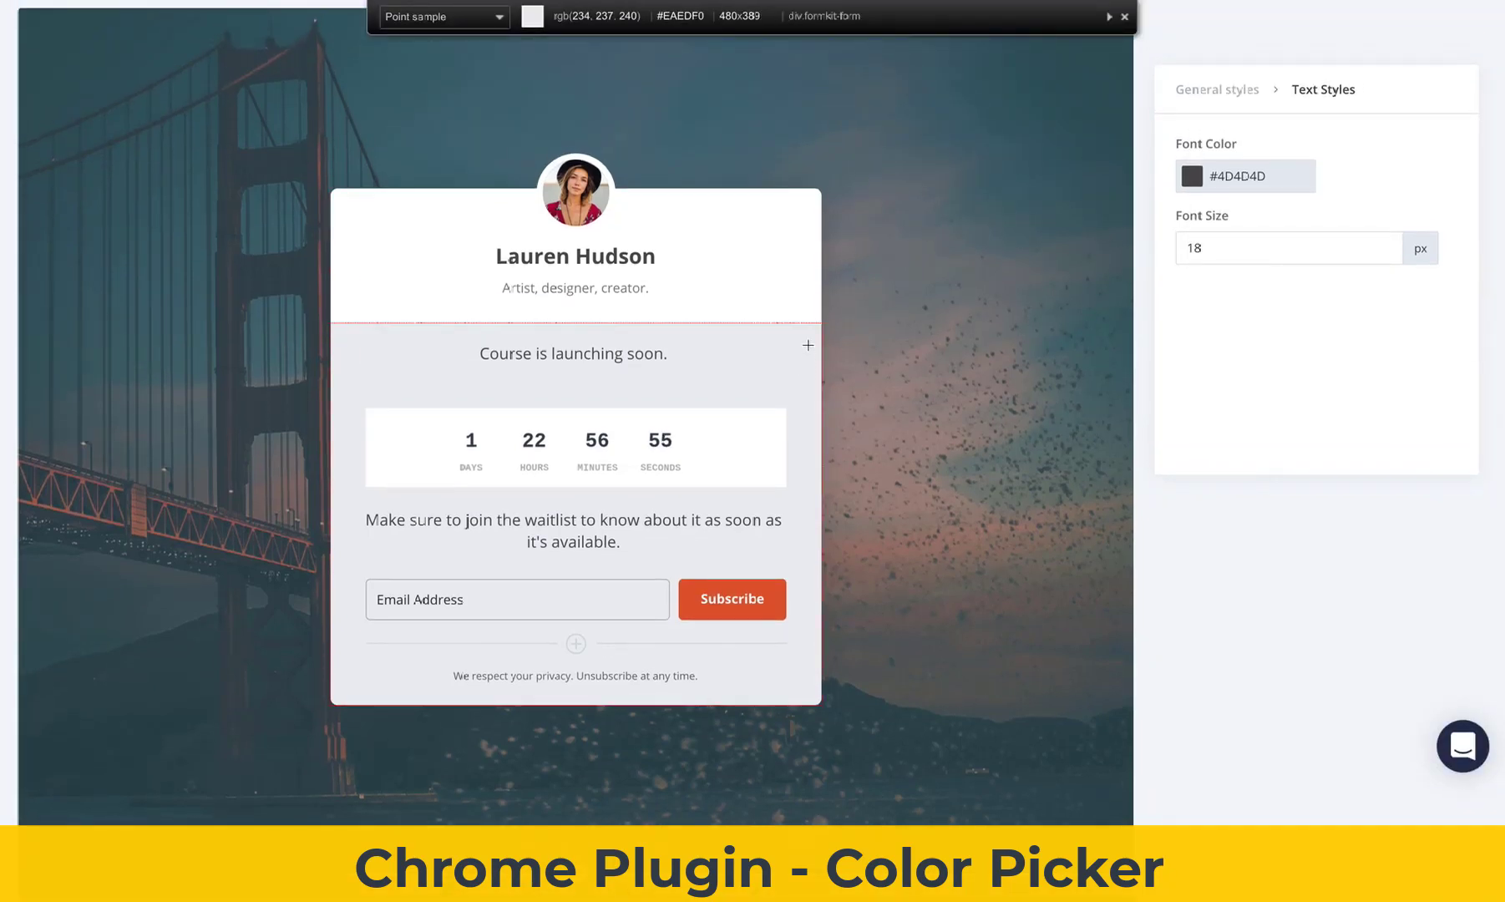
pyautogui.click(808, 345)
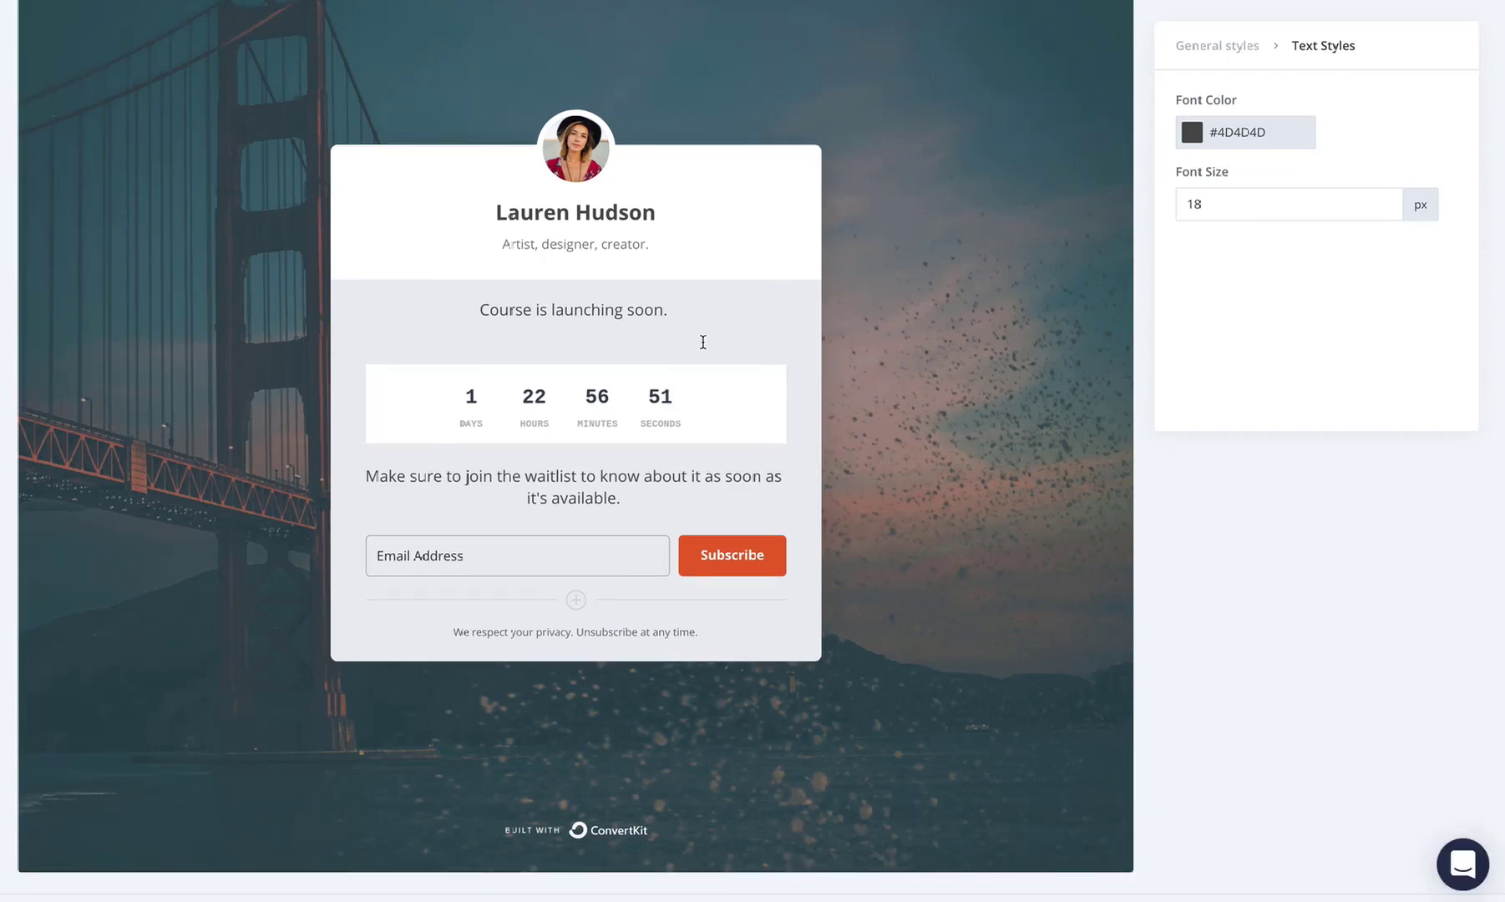
# Set the countdown timer's background color to the sampled #EAEDF0 and close its settings
pyautogui.click(754, 388)
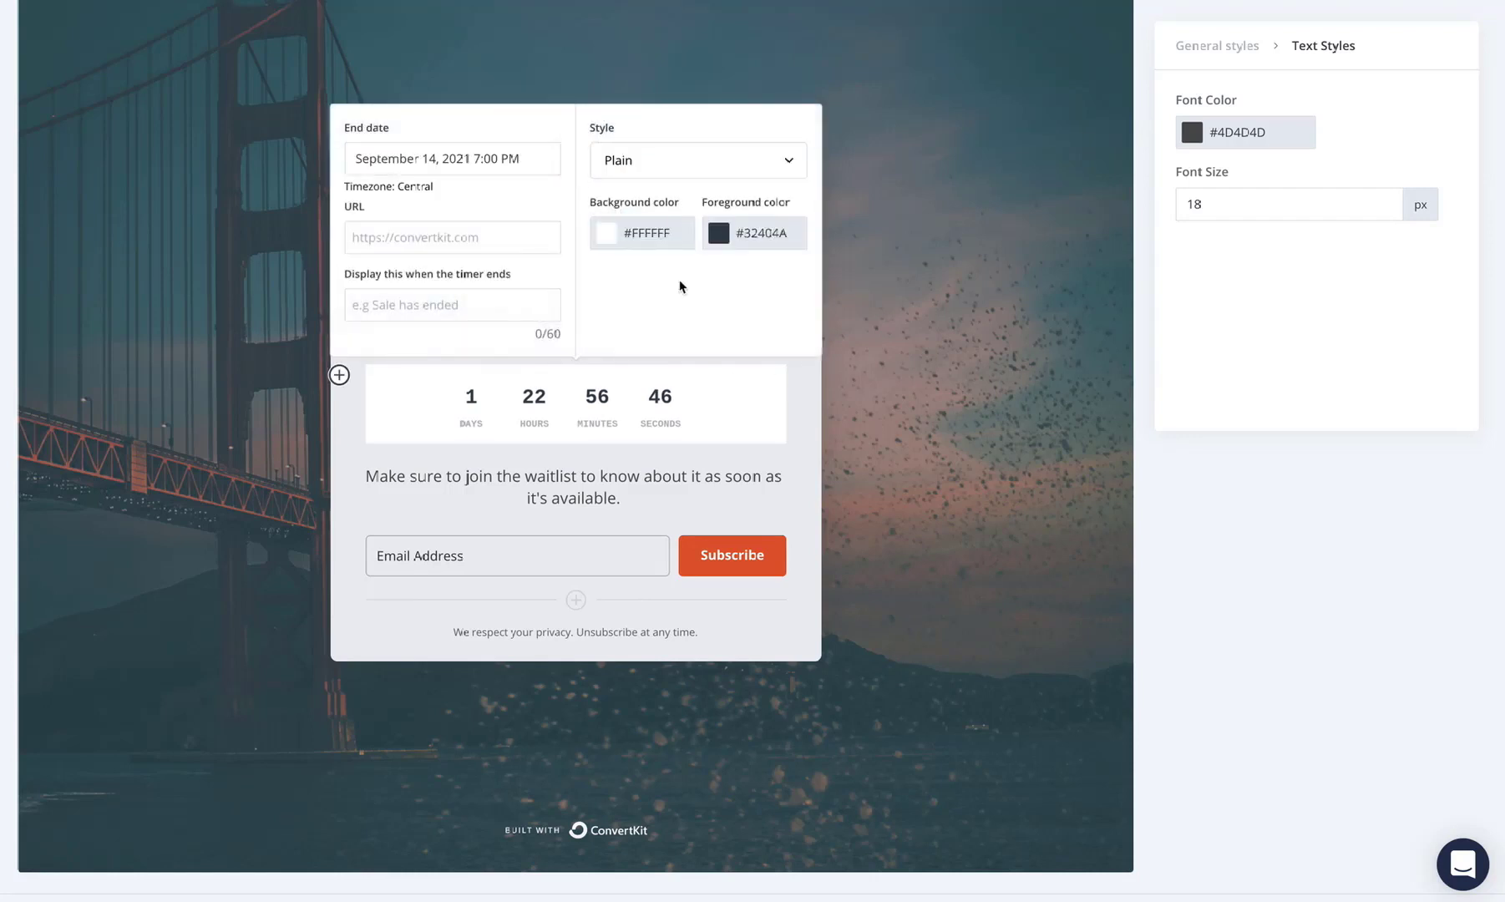
pyautogui.click(639, 236)
pyautogui.doubleClick(685, 236)
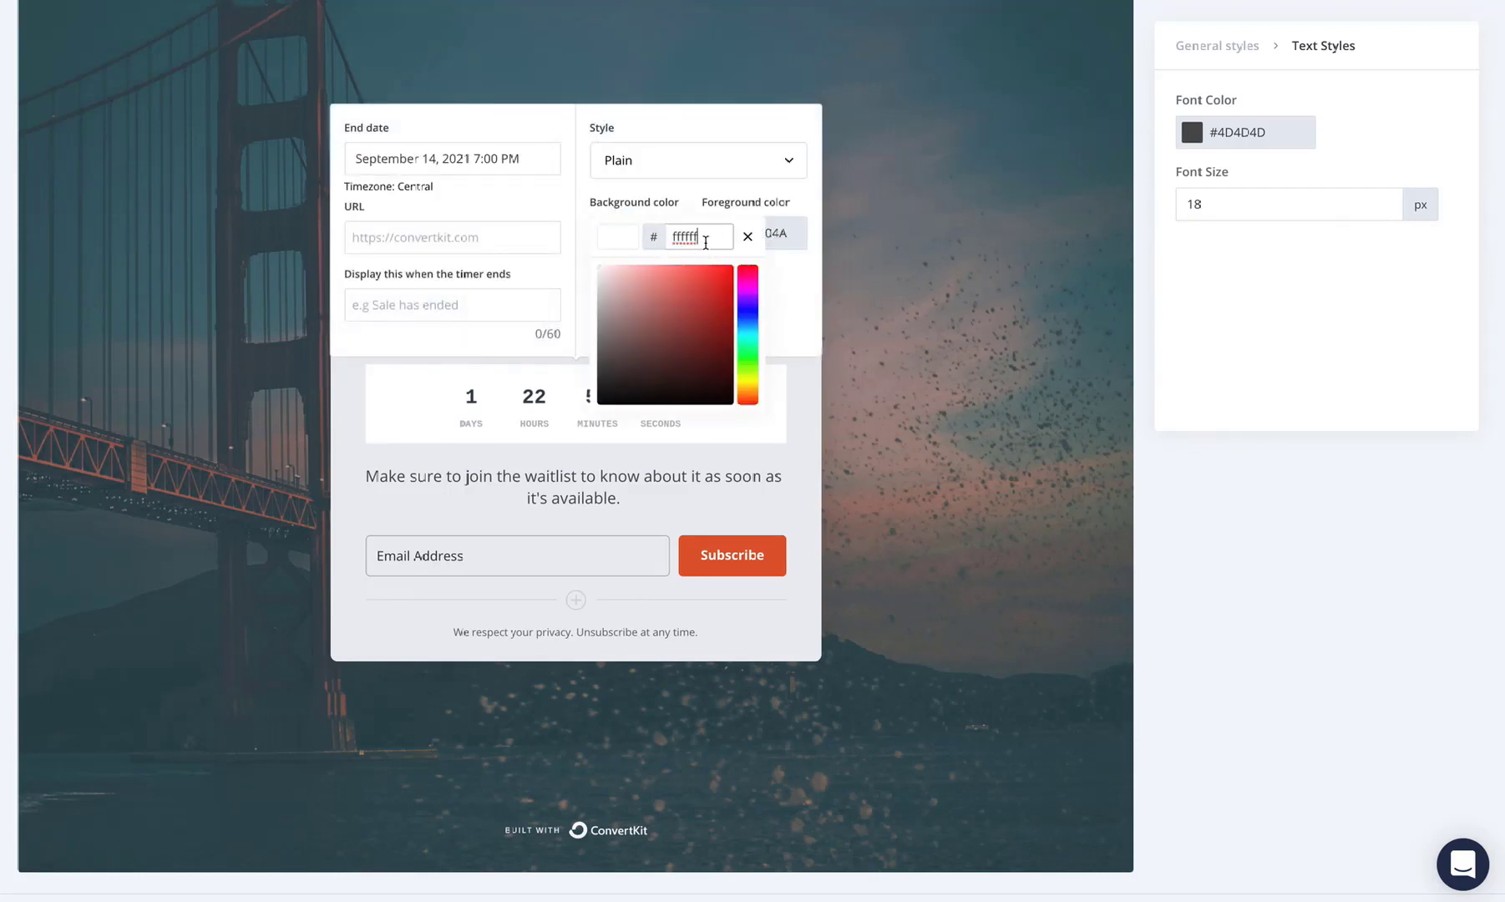
pyautogui.hotkey('ctrl', 'v')
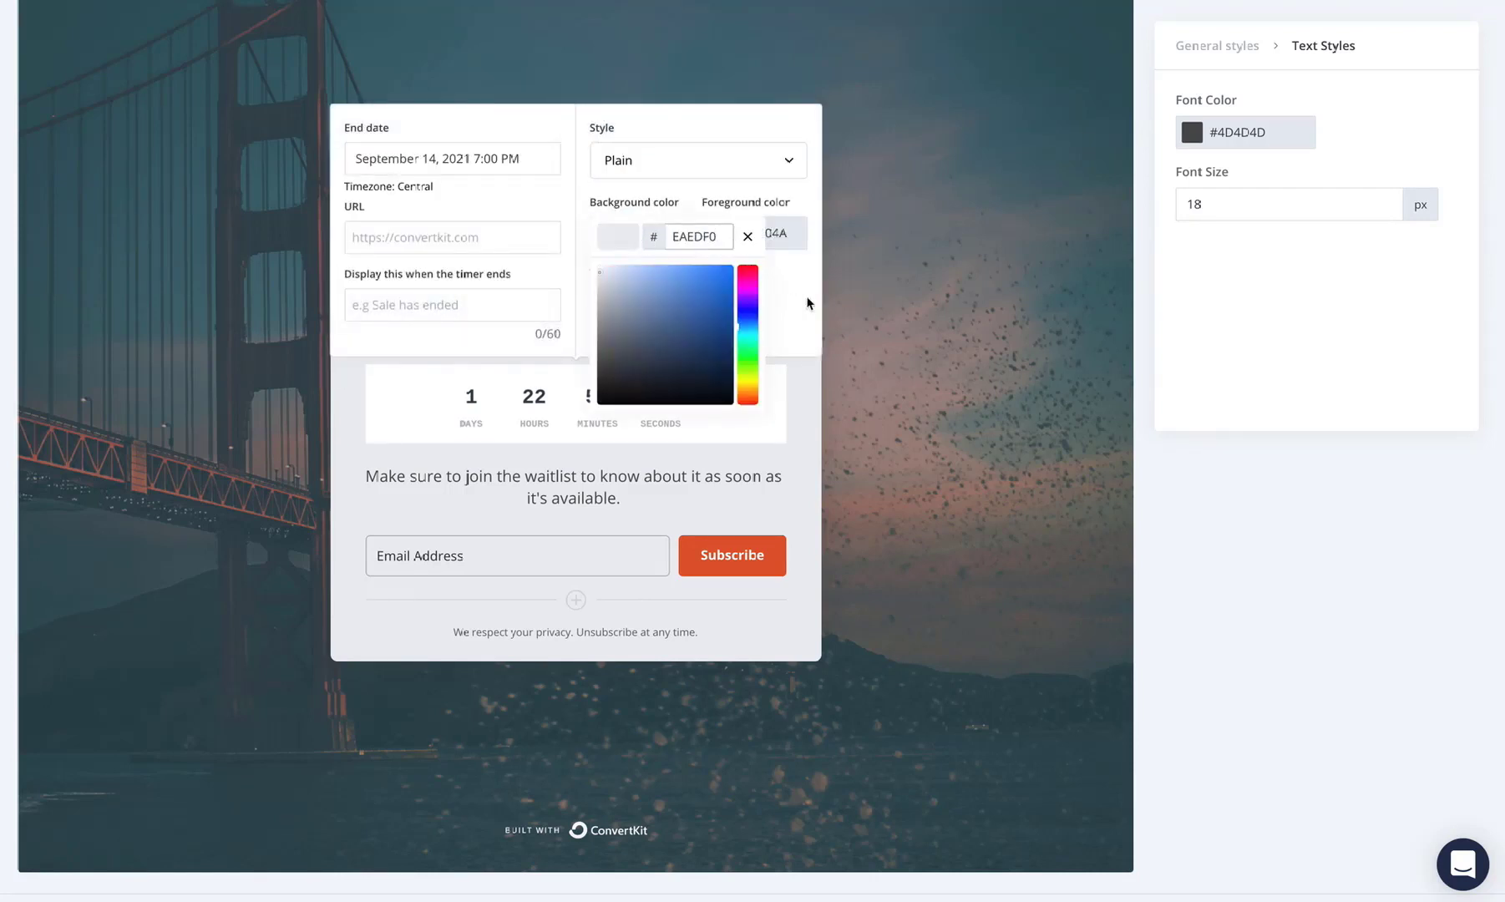
pyautogui.click(859, 399)
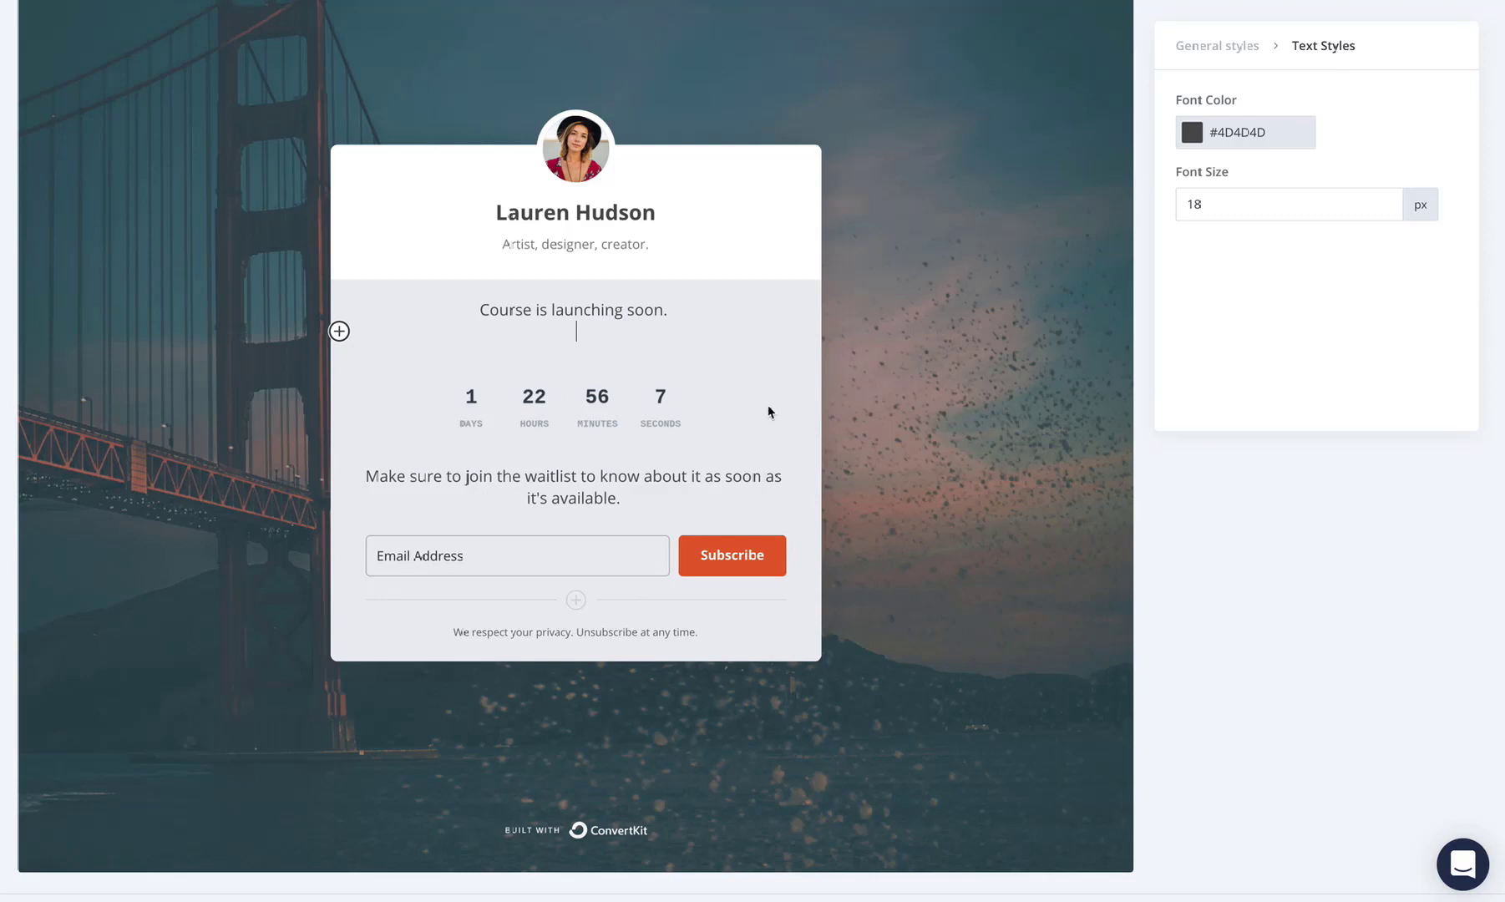
# Change the countdown timer's foreground color to a vivid crimson pink and close its settings
pyautogui.click(549, 402)
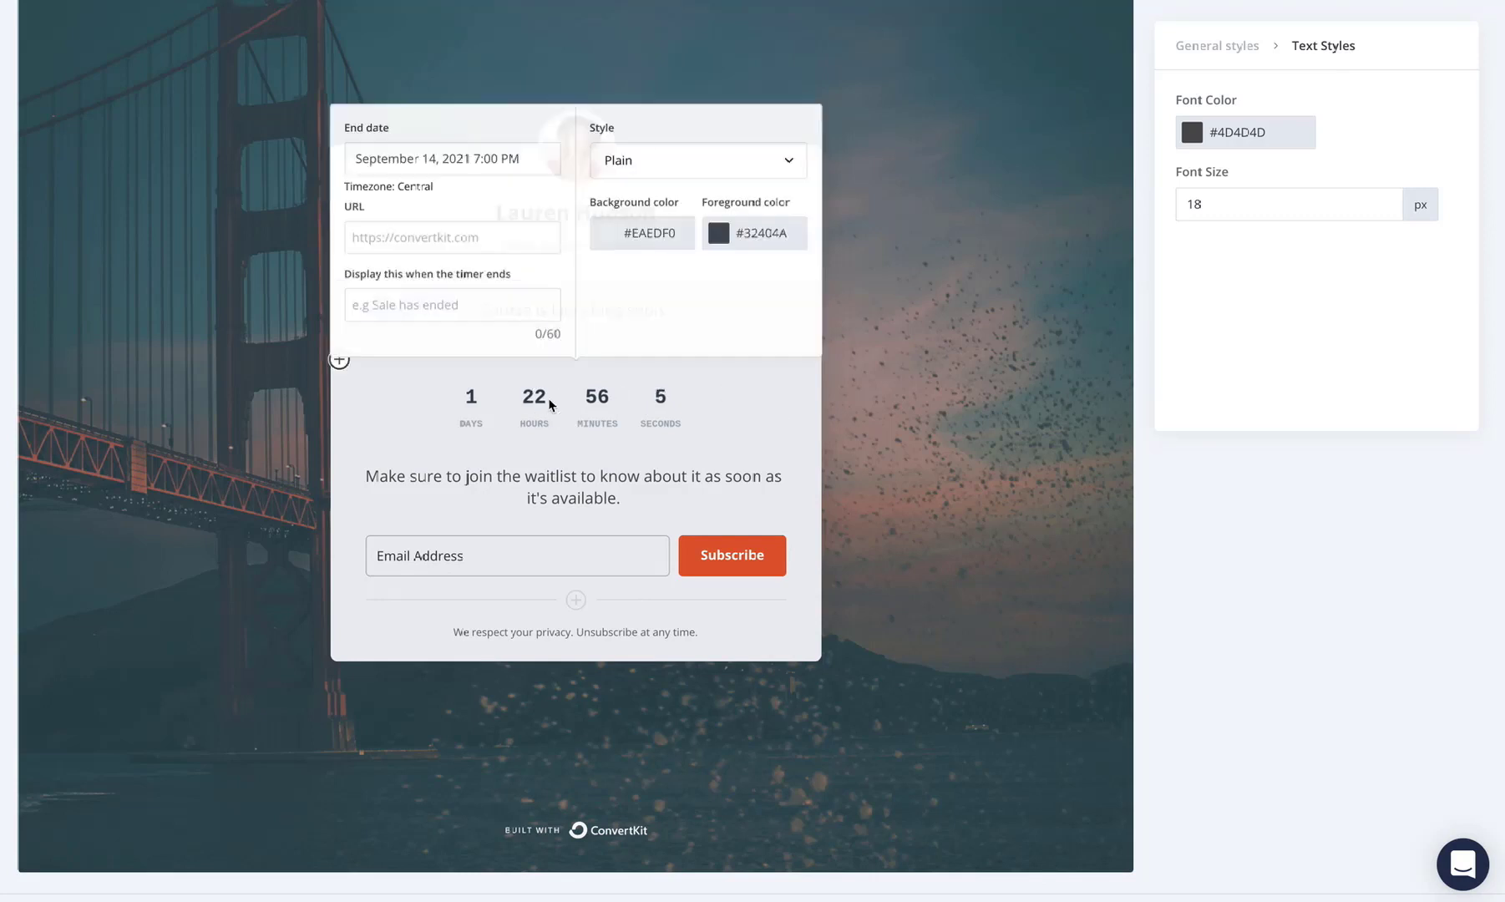
pyautogui.click(745, 235)
pyautogui.click(860, 271)
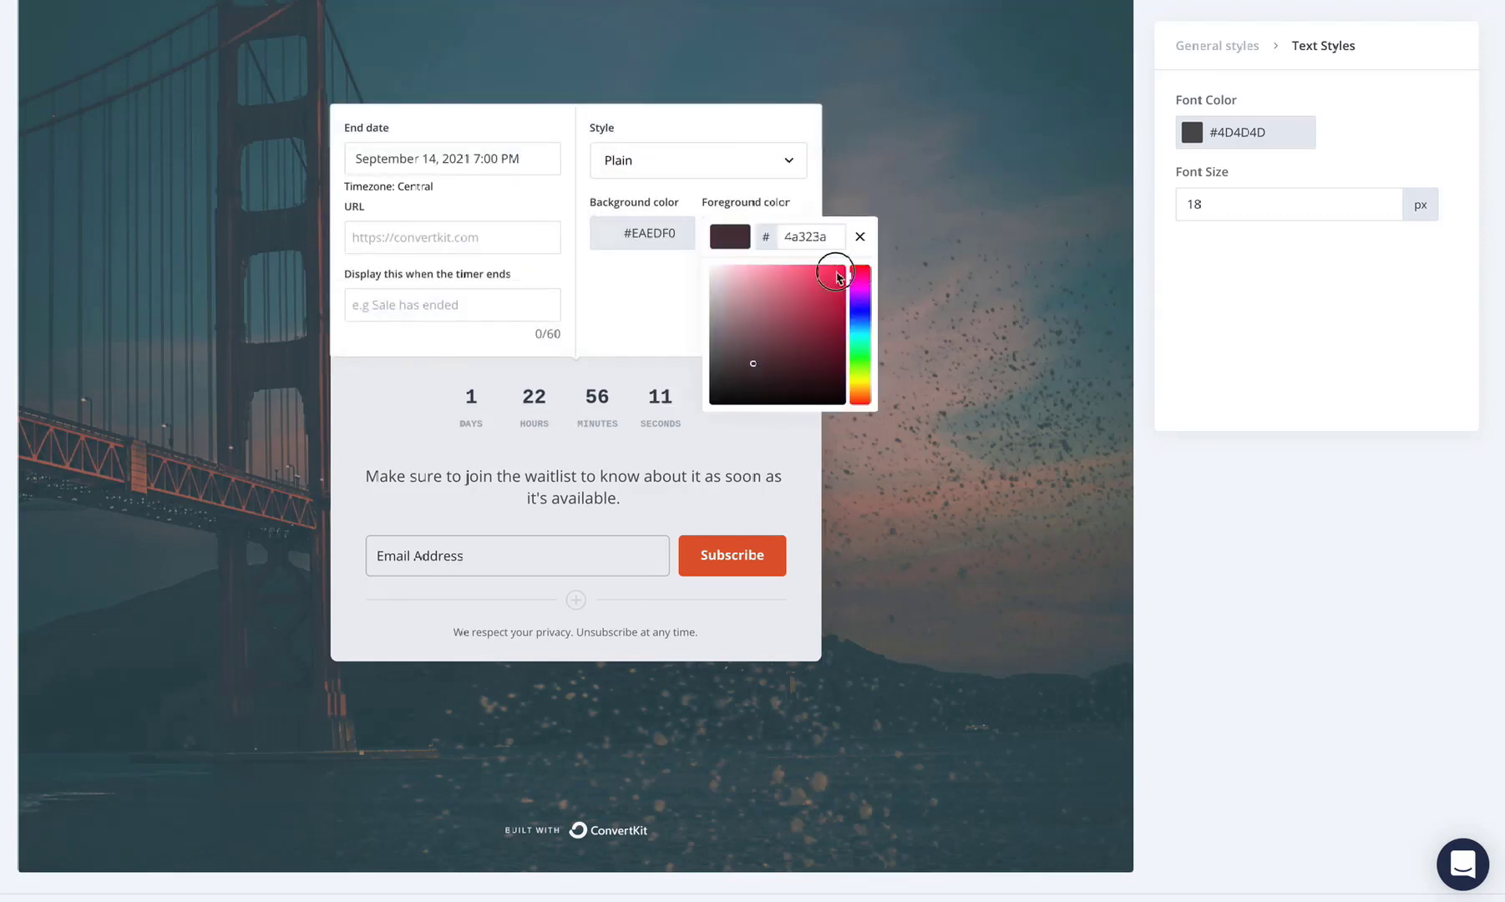
pyautogui.moveTo(835, 270); pyautogui.dragTo(853, 265)
pyautogui.click(943, 403)
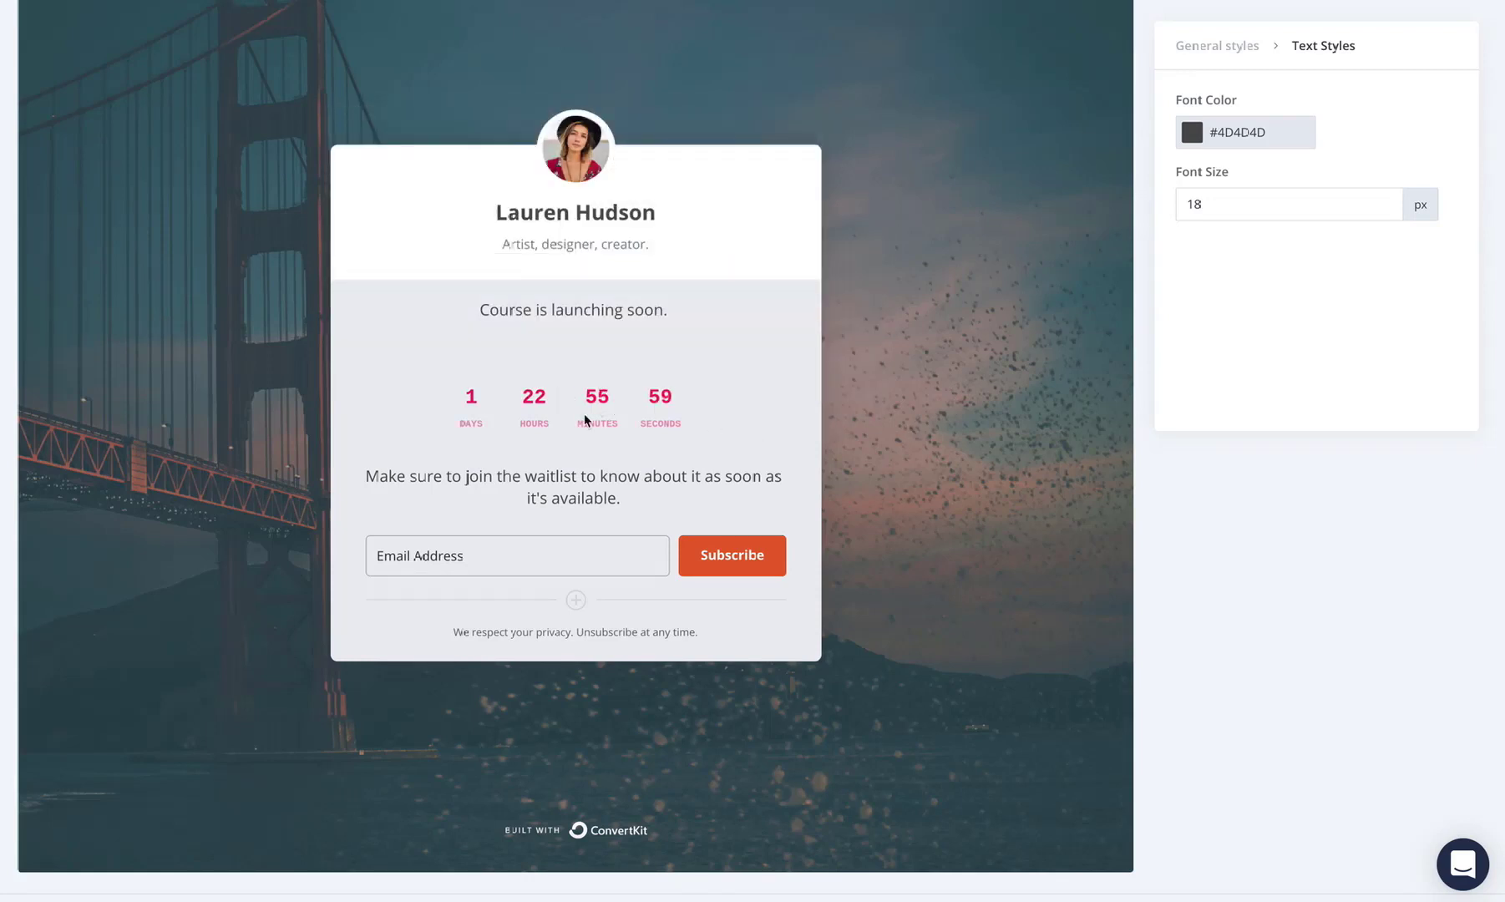
pyautogui.scroll(-1, 585, 415)
pyautogui.scroll(1, 518, 424)
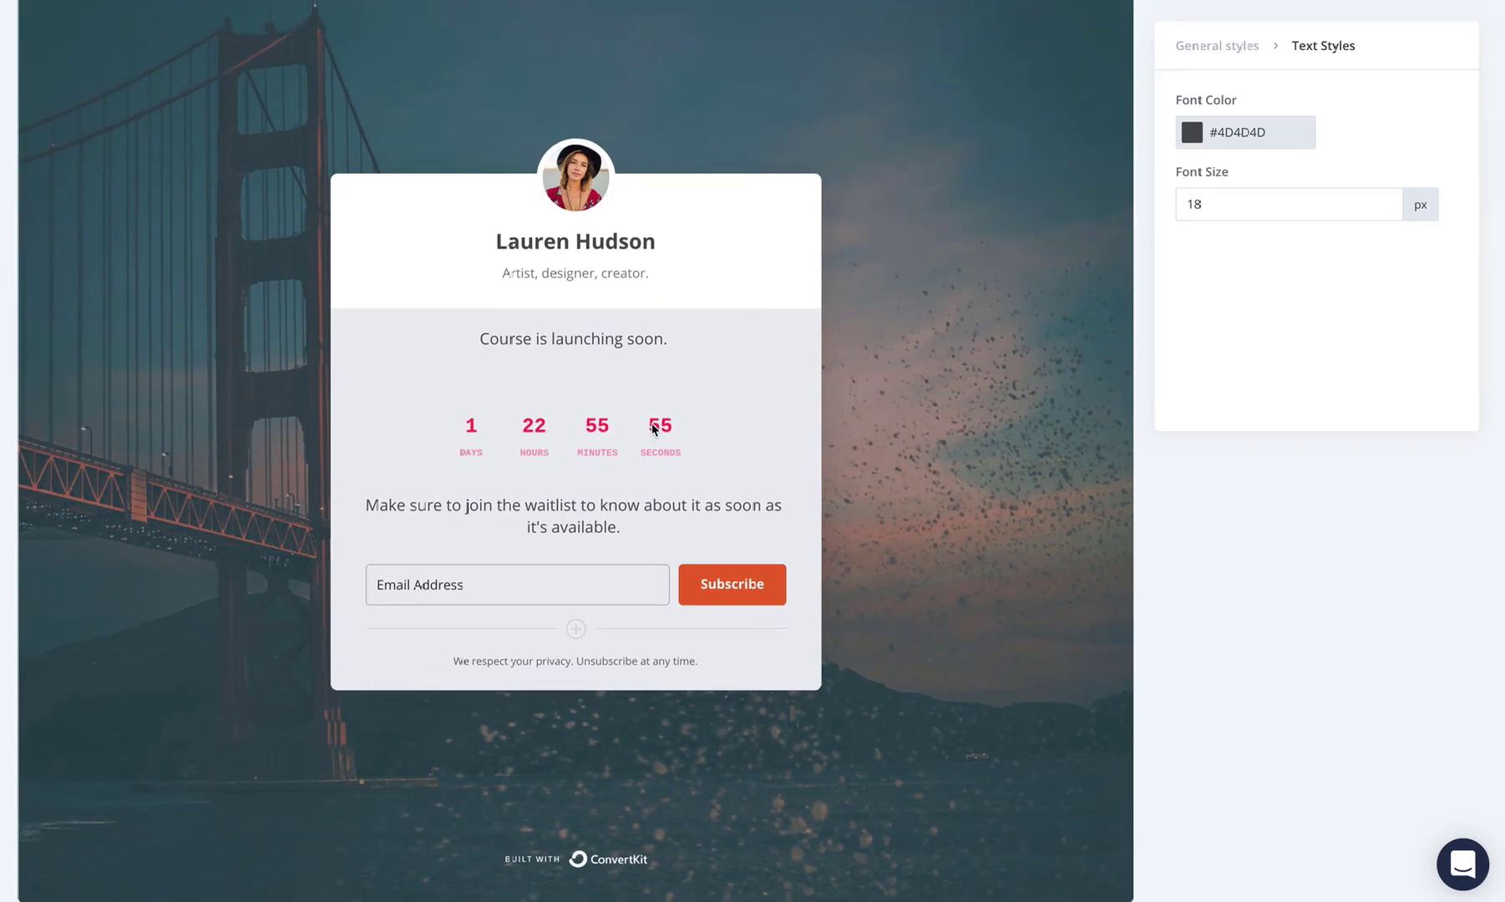
pyautogui.scroll(1, 894, 327)
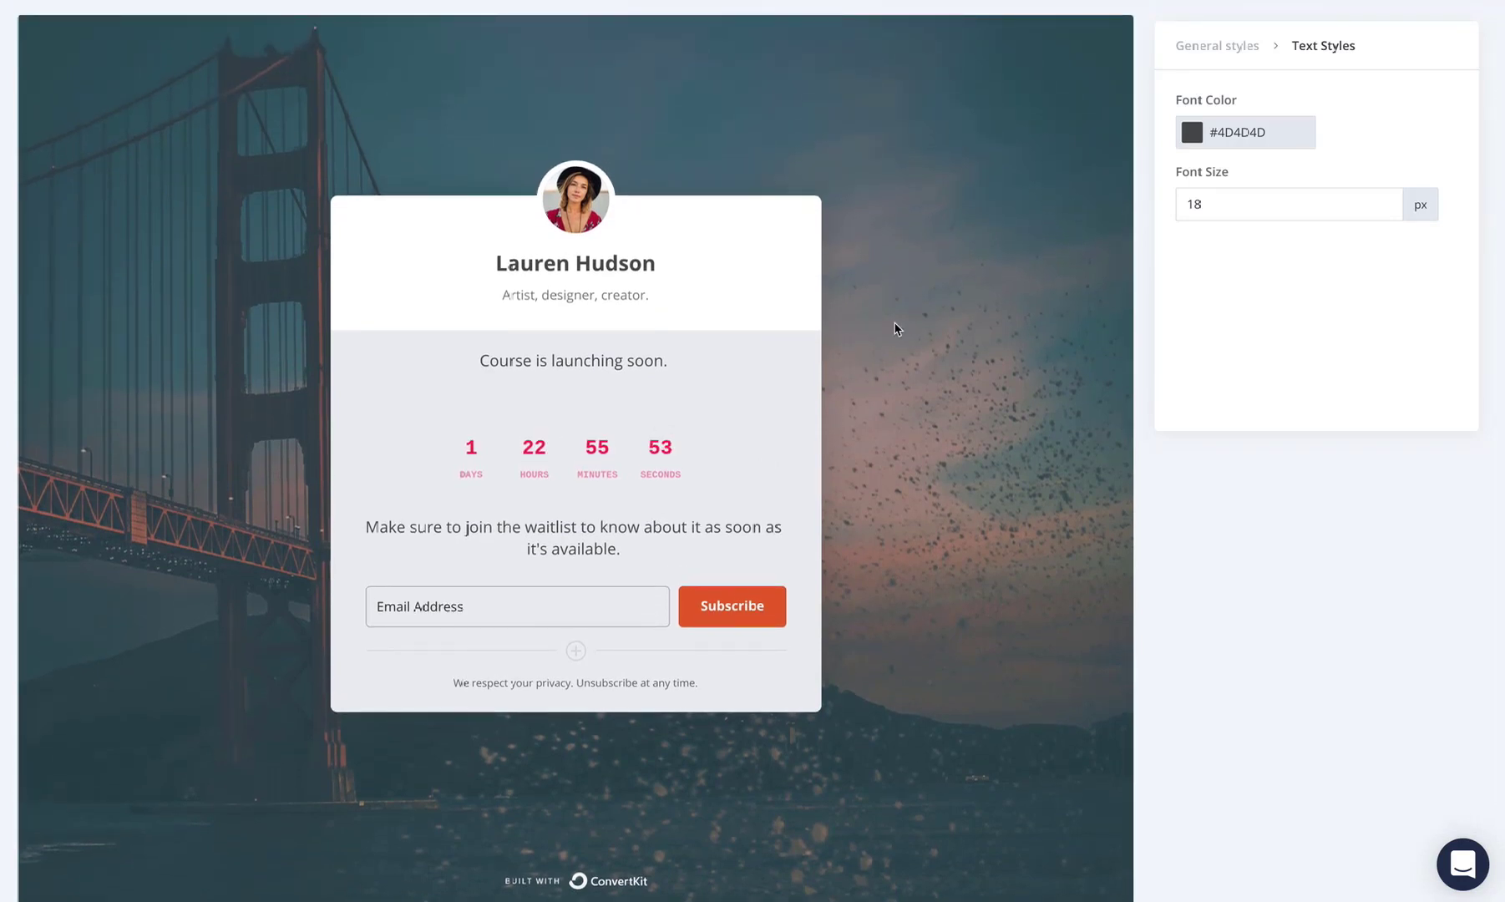
pyautogui.scroll(1, 894, 327)
pyautogui.scroll(-1, 894, 328)
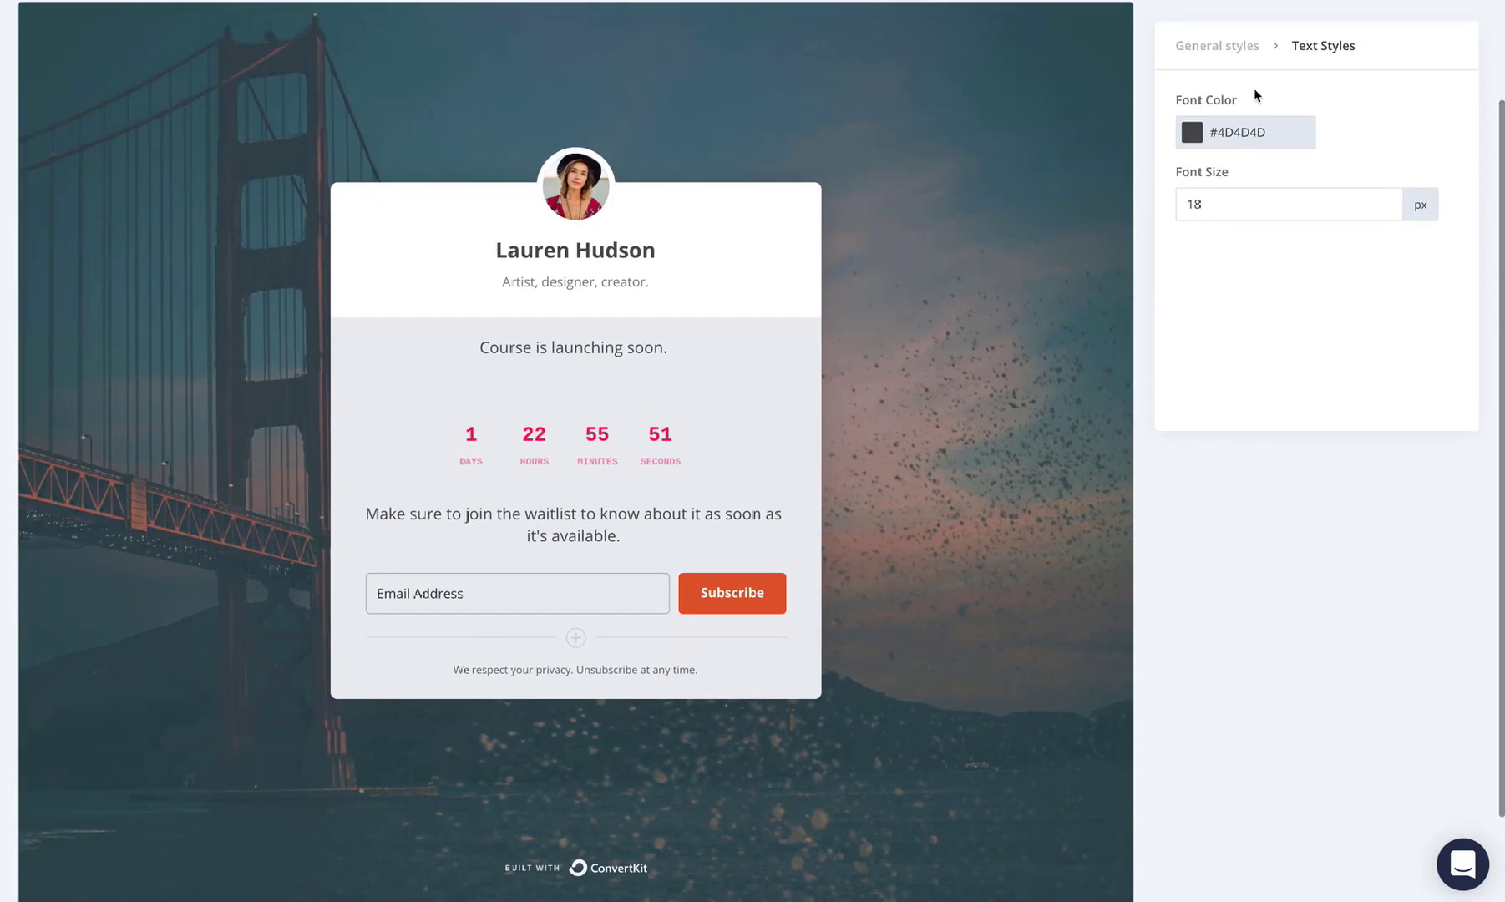